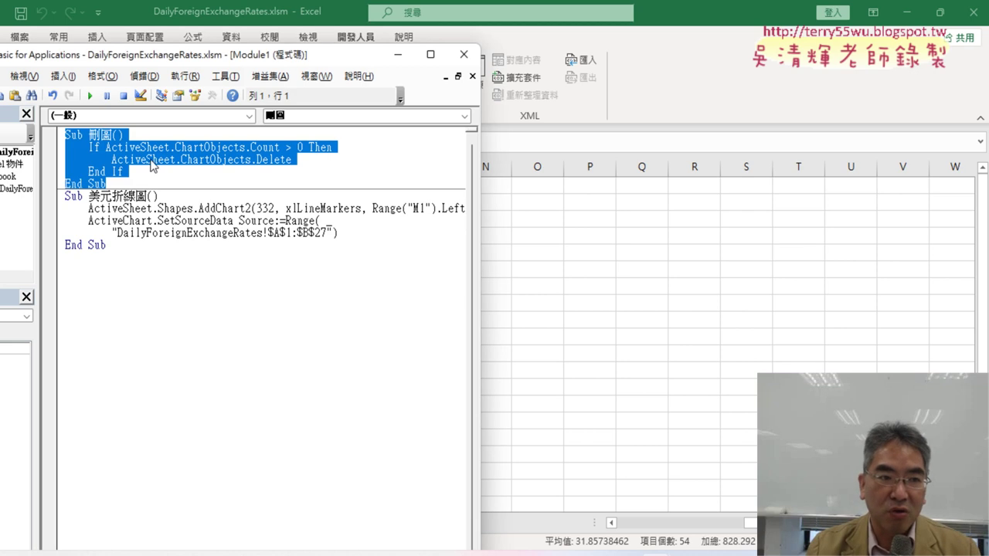
Step: Run the 美元折線圖 macro to draw the 美元／新台幣(匯率) line chart at M1, and widen the code window
left_click(171, 223)
left_click(90, 95)
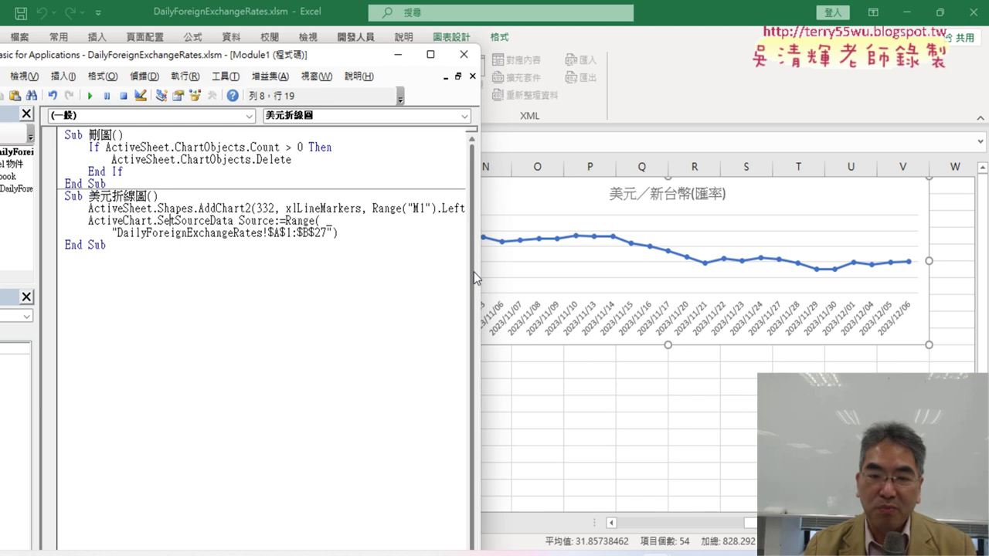
left_click_drag(479, 274, 909, 292)
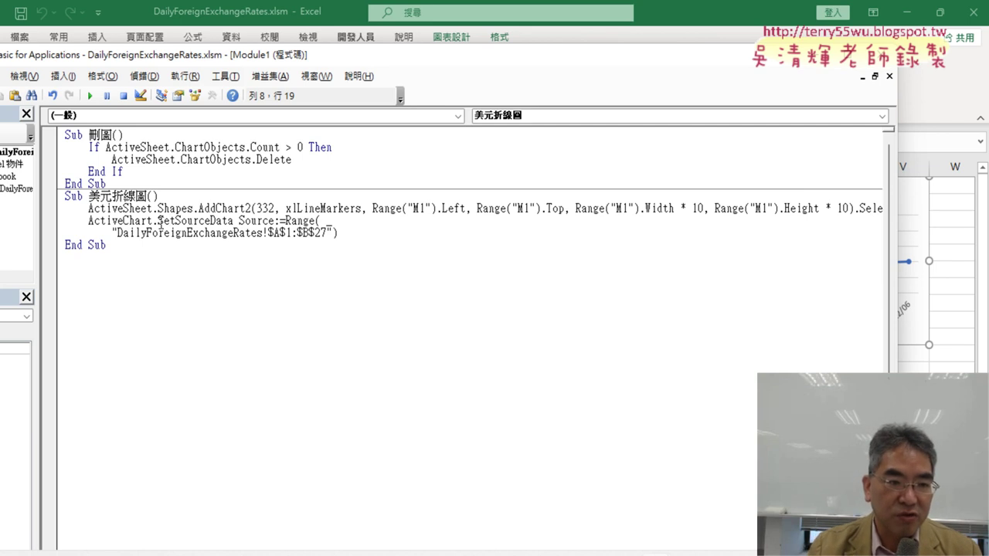
Step: Change the SetSourceData source to Range("A1:B27") on one line, without the sheet name or dollar signs
left_click_drag(158, 221, 222, 222)
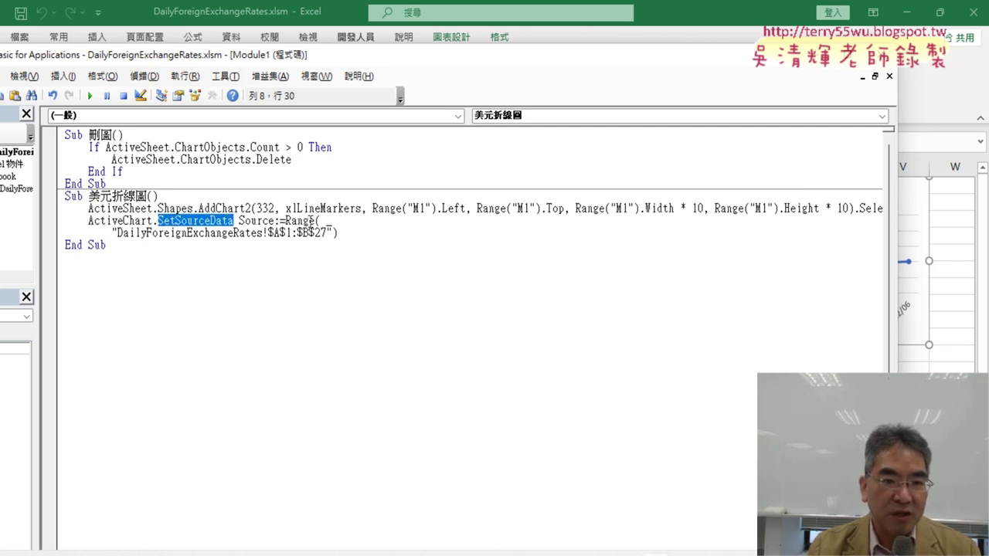
left_click_drag(319, 222, 264, 233)
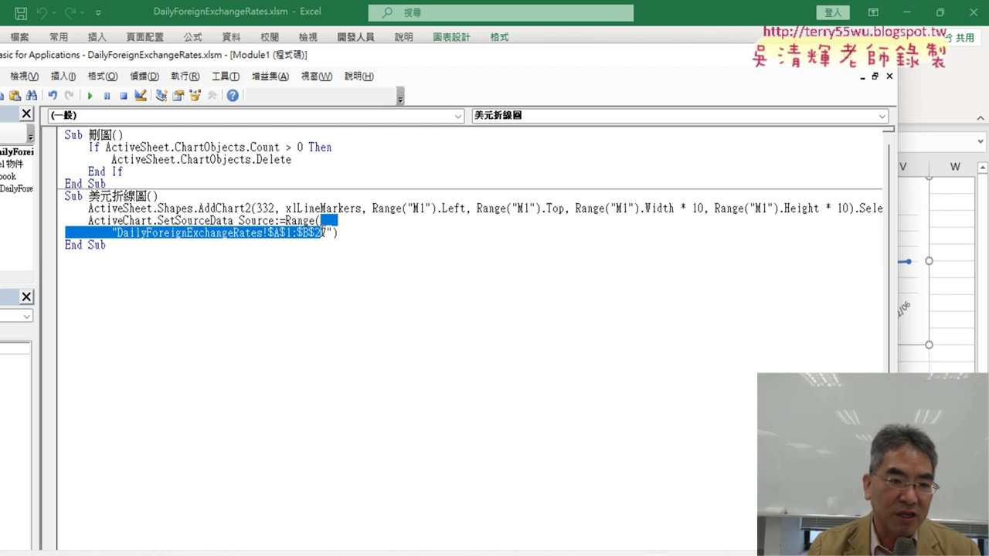
left_click(233, 232)
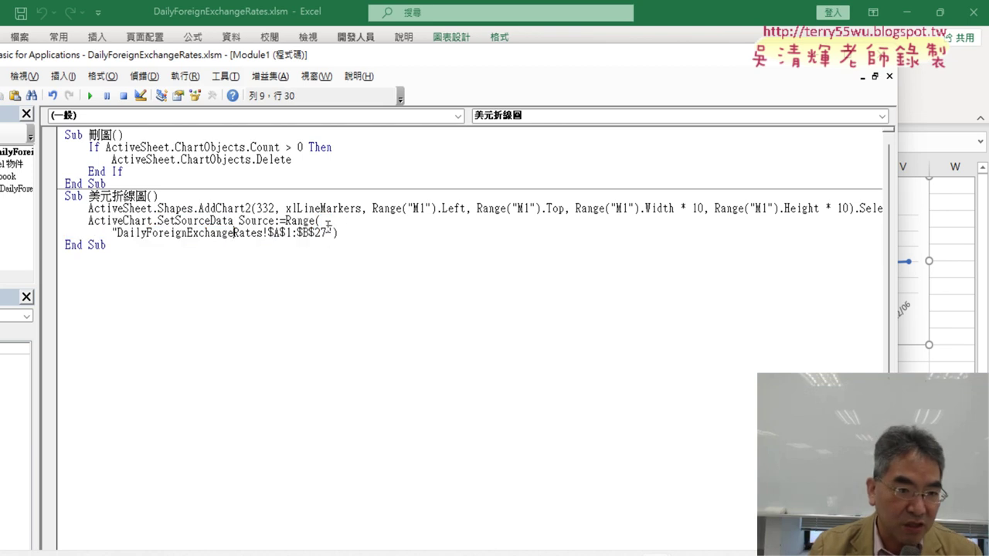
left_click_drag(118, 232, 255, 238)
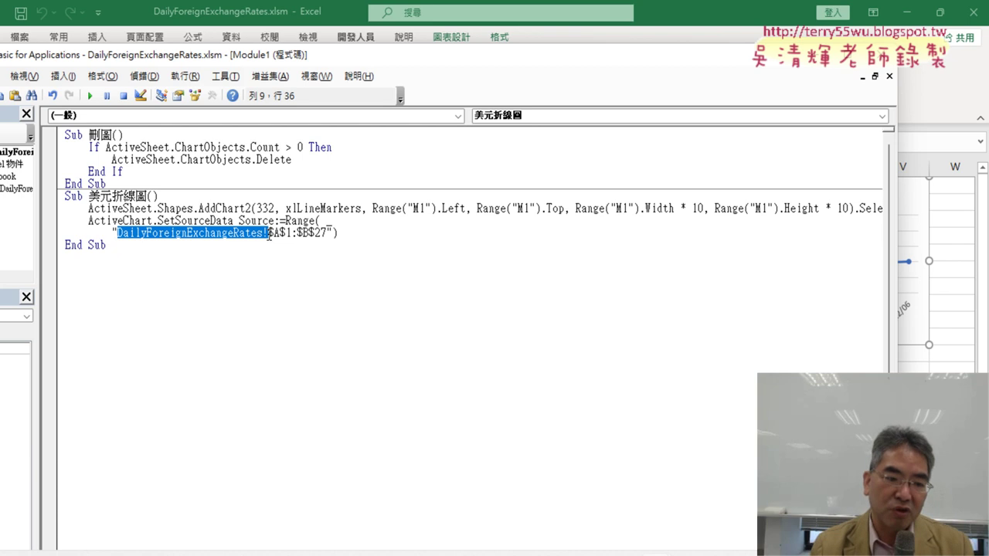
key("Delete")
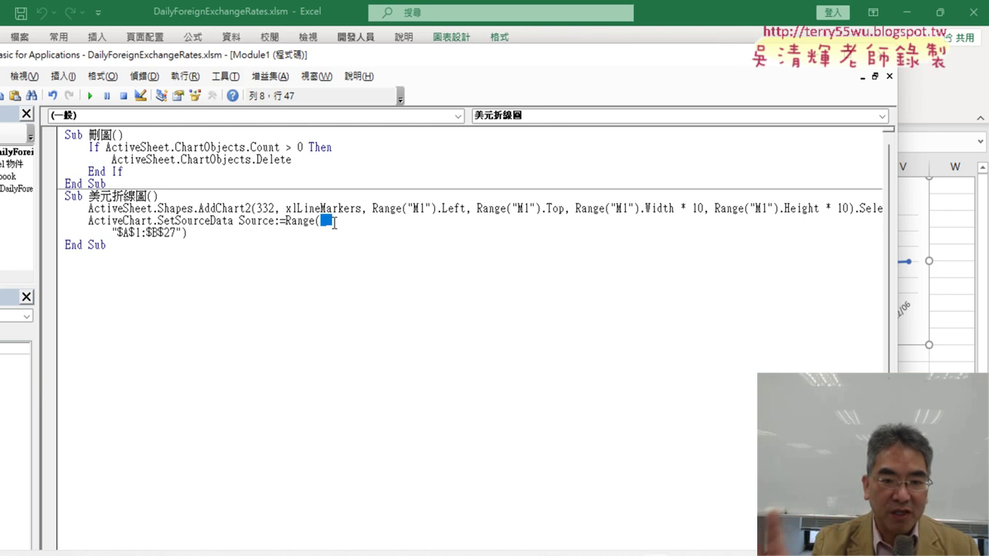
key("Delete")
key("Delete")
key("Delete")
key("Delete")
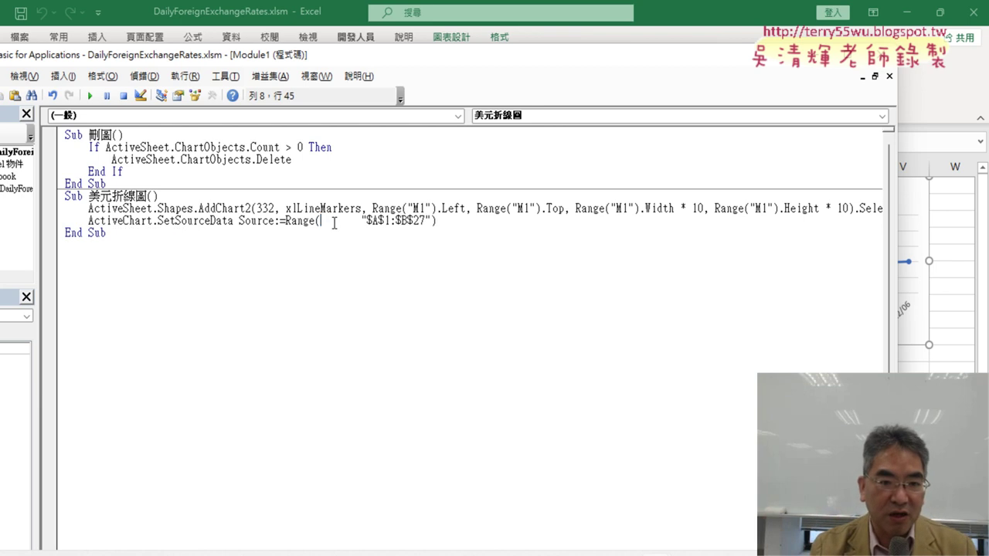
key("Delete")
key("Delete")
key("Delete")
key("Delete")
key("Delete")
key("Delete")
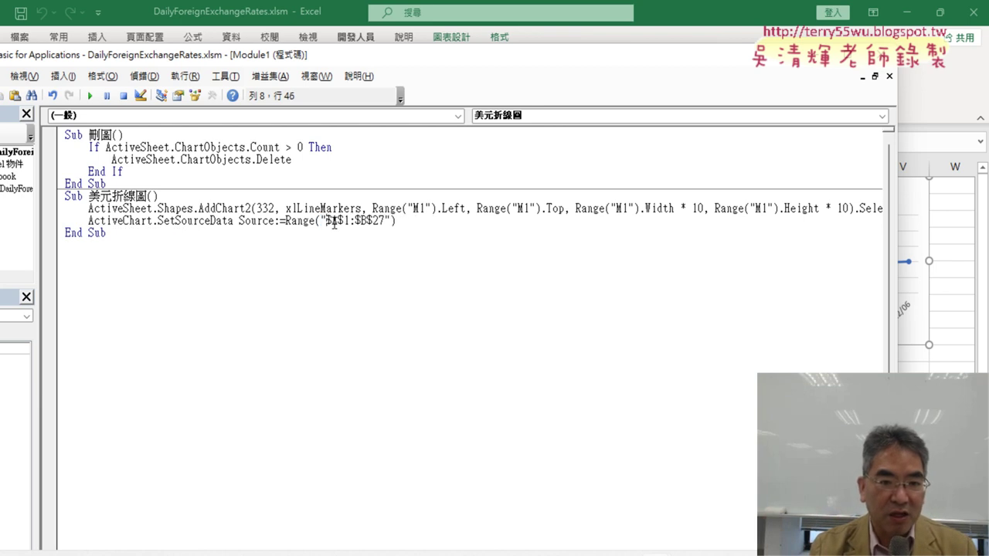
key("Delete")
key("Delete")
key("Right")
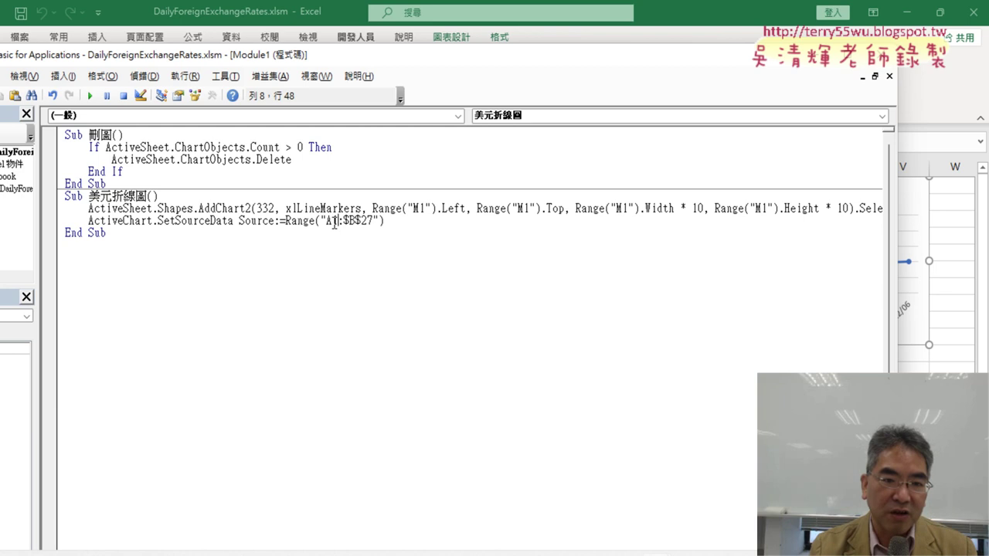
key("Delete")
key("Right")
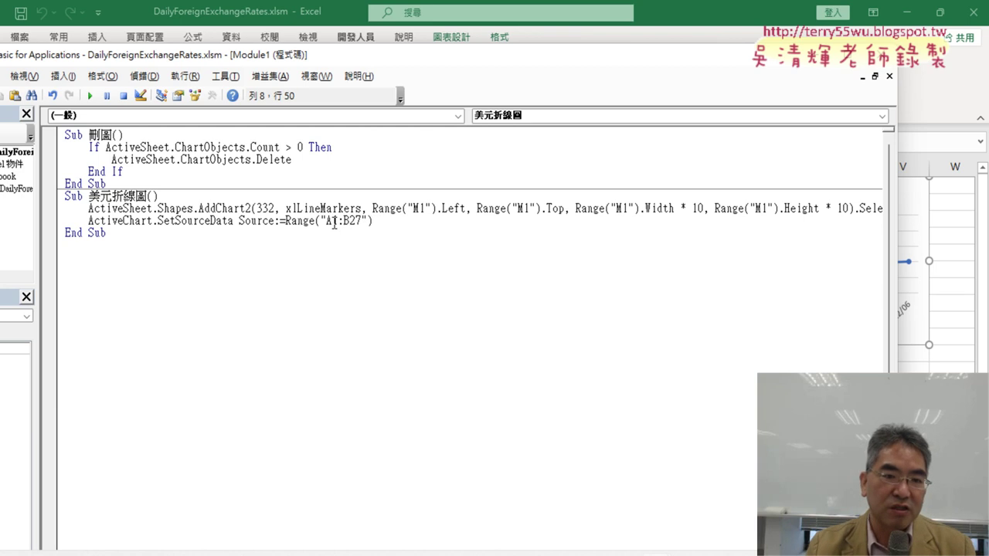
left_click(474, 320)
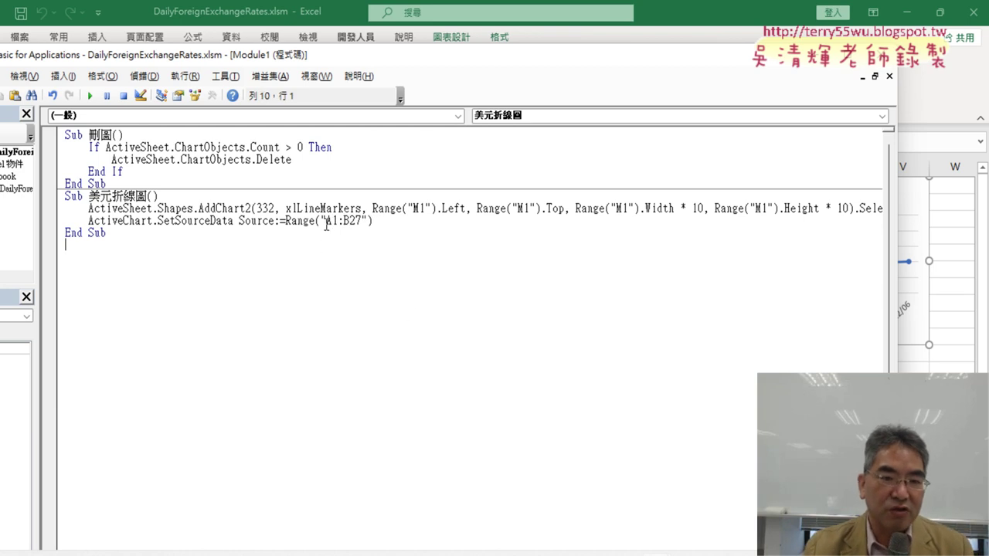
Step: Point out the A1:B27 address, then select the whole 美元折線圖 macro
left_click_drag(325, 221, 363, 221)
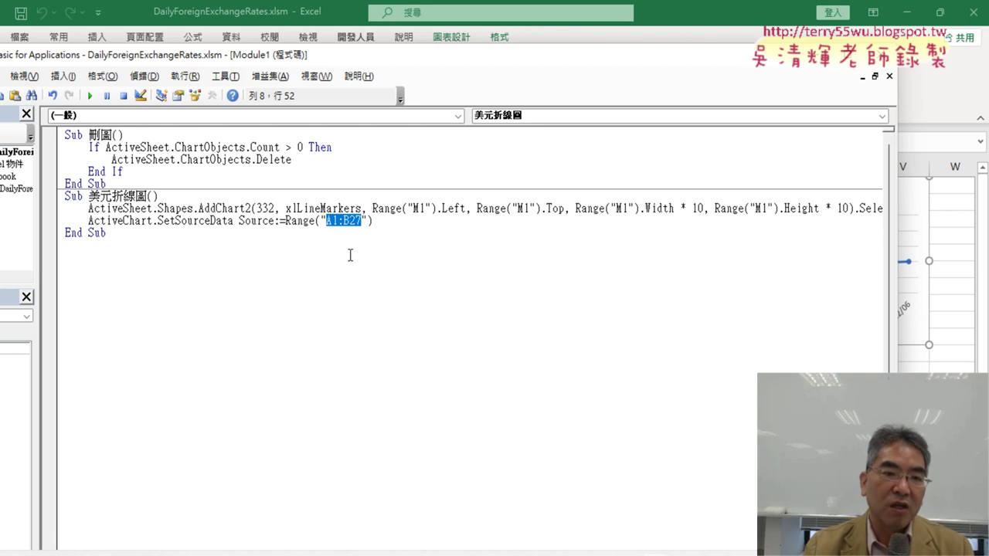
left_click(303, 239)
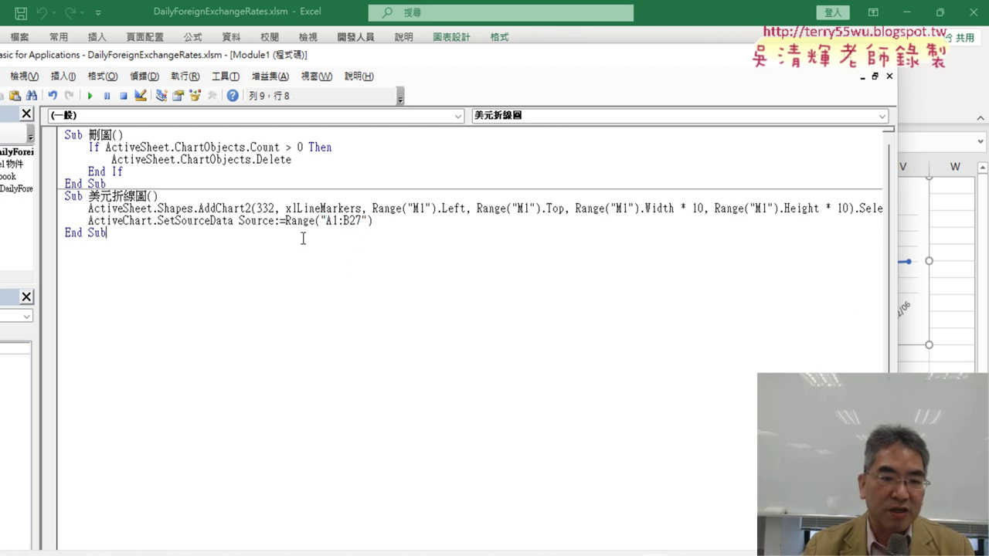
left_click_drag(142, 238, 65, 196)
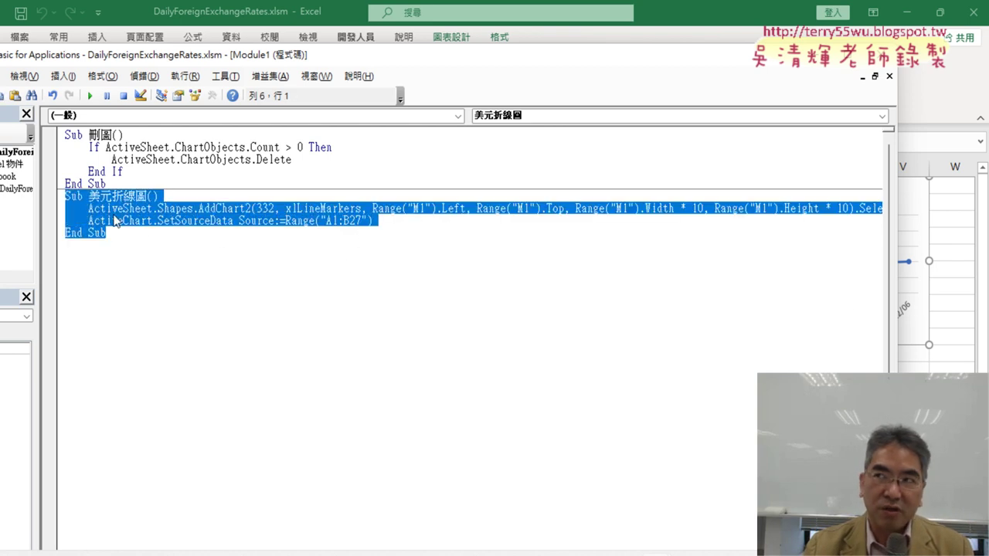
Step: Copy the 美元折線圖 macro and paste a duplicate below its End Sub
right_click(153, 209)
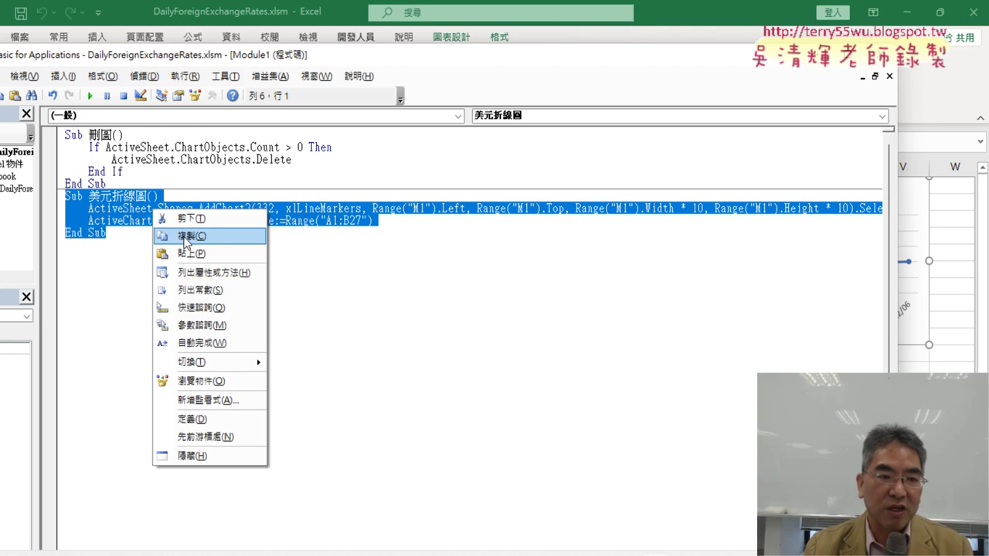
left_click(185, 236)
left_click(121, 248)
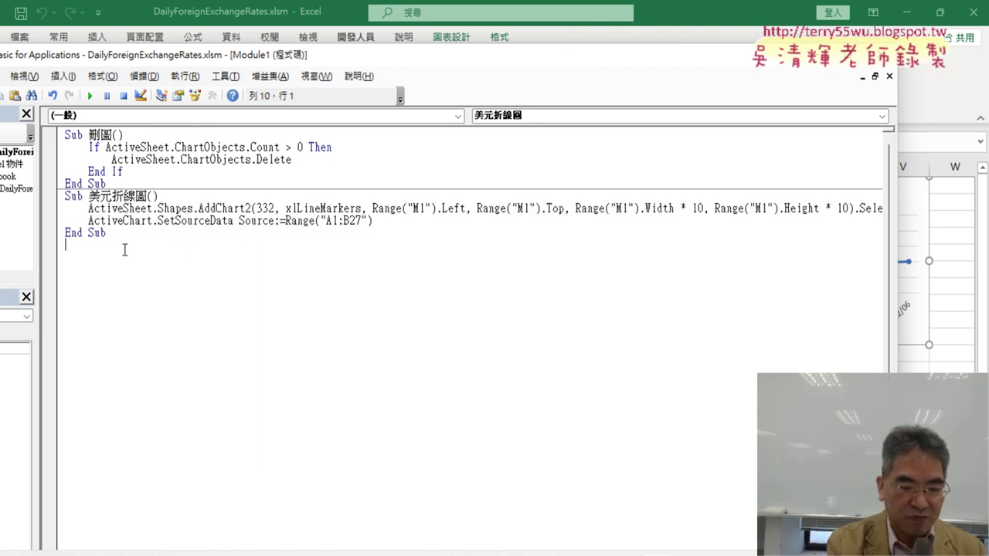
key("ctrl+v")
Step: Rename the copy to 人民幣折線圖 and narrow the editor to reveal the existing chart
left_click_drag(100, 245, 112, 245)
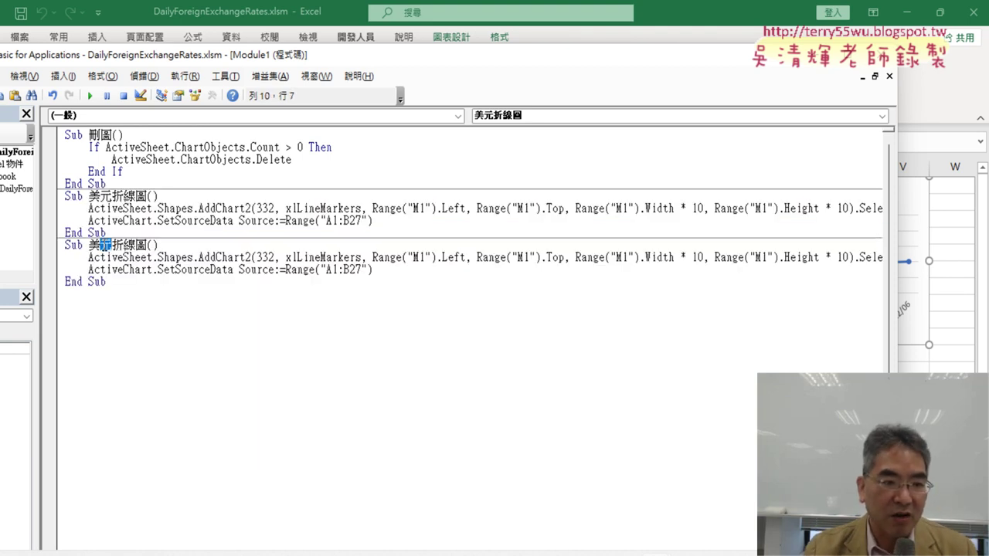
type("j")
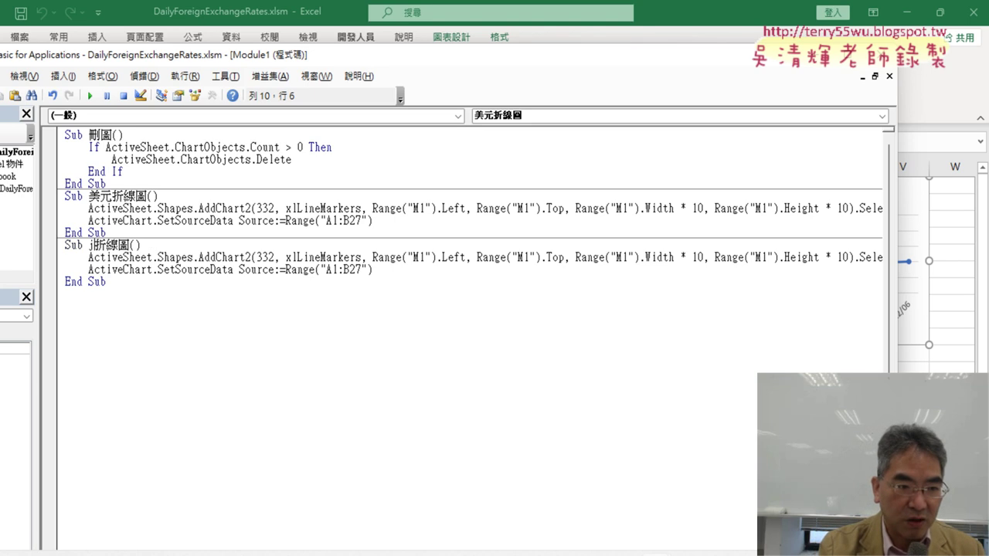
key("BackSpace")
type("S")
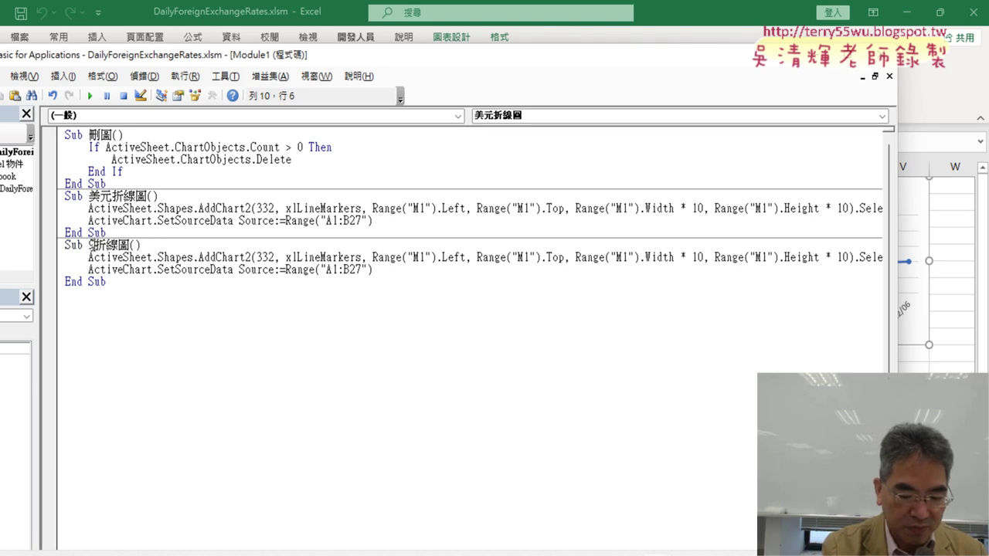
type("b41um,4")
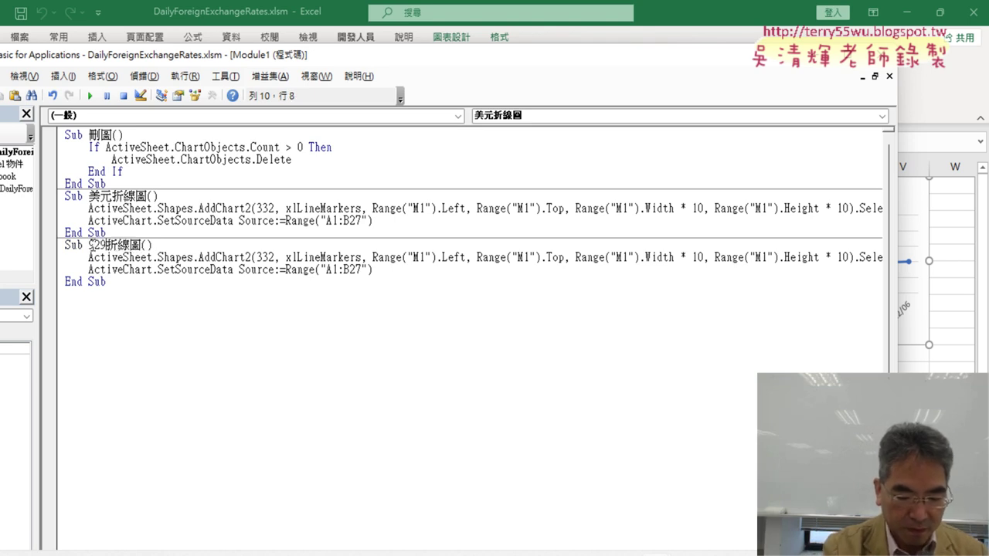
key("BackSpace")
key("BackSpace")
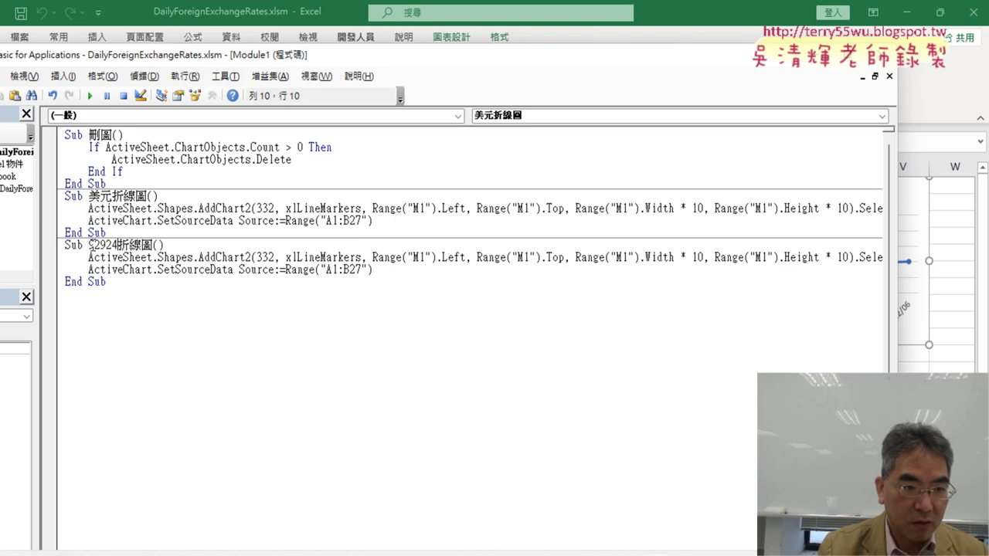
key("BackSpace")
key("BackSpace")
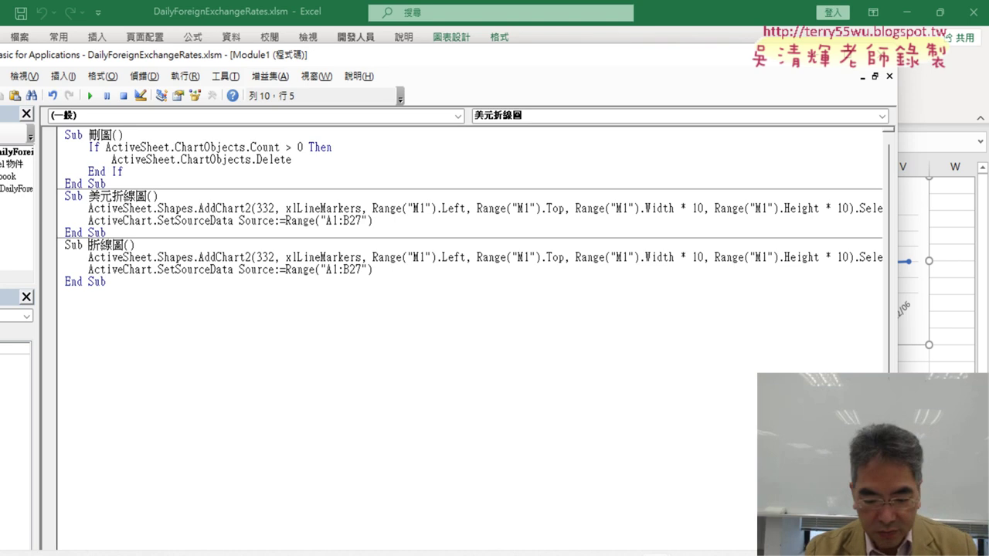
type("j")
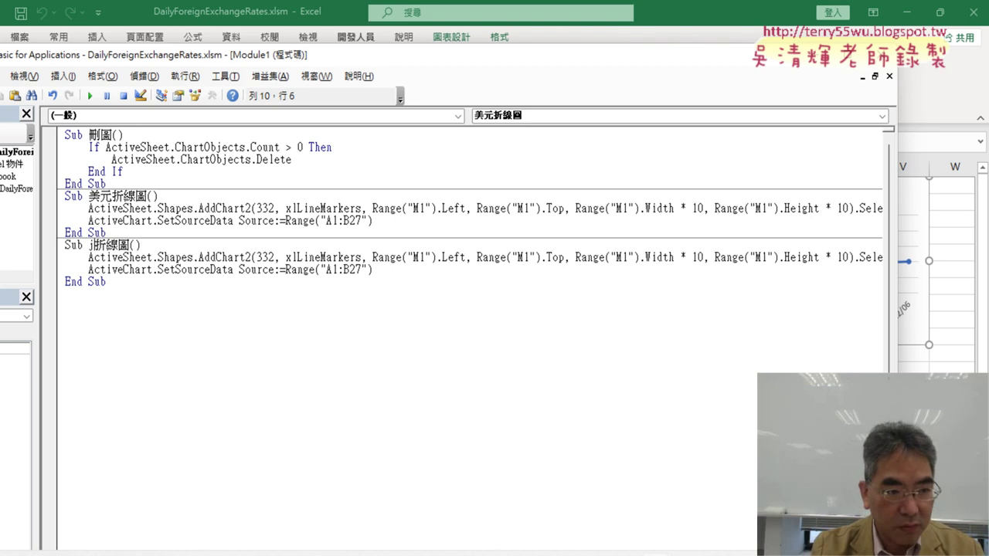
key("BackSpace")
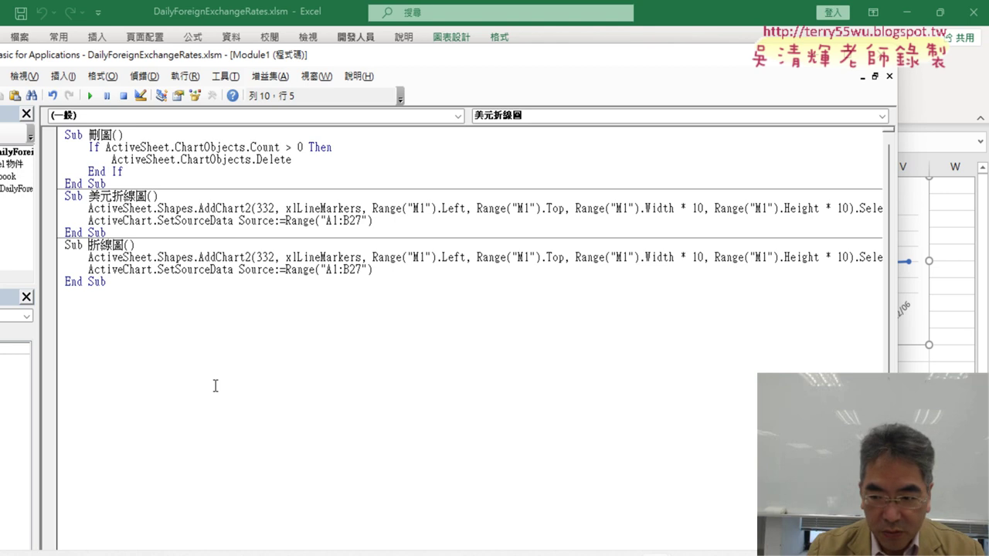
key("super+space")
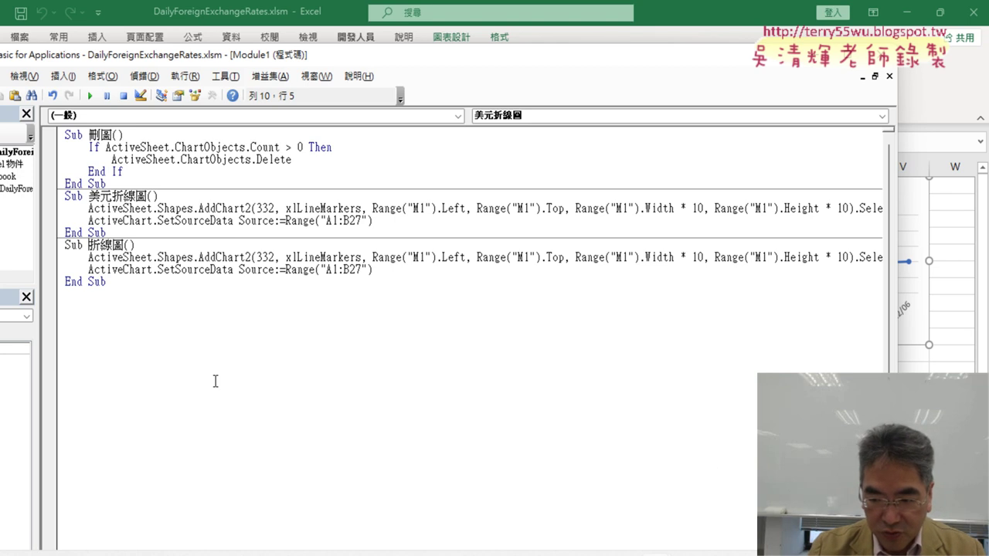
type("人民幣")
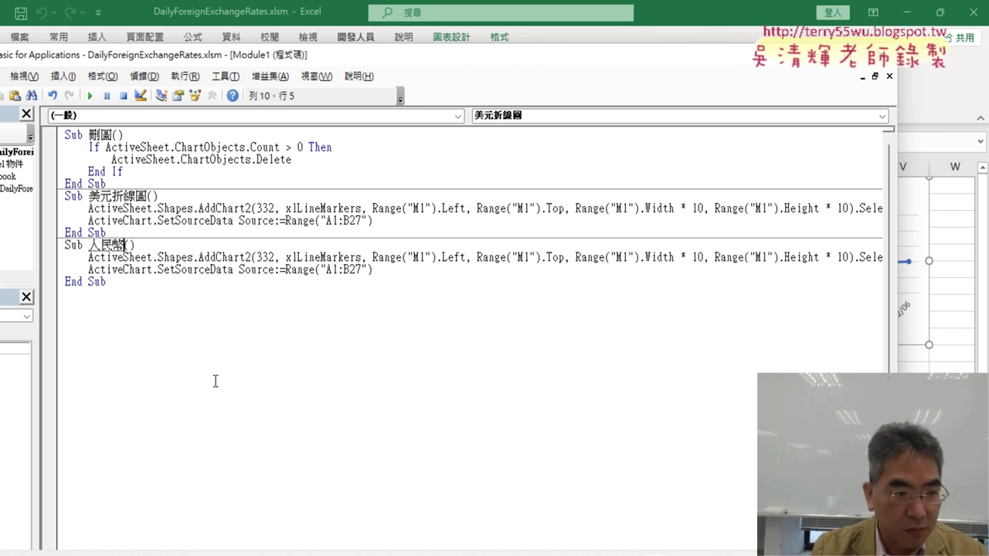
type("折線圖")
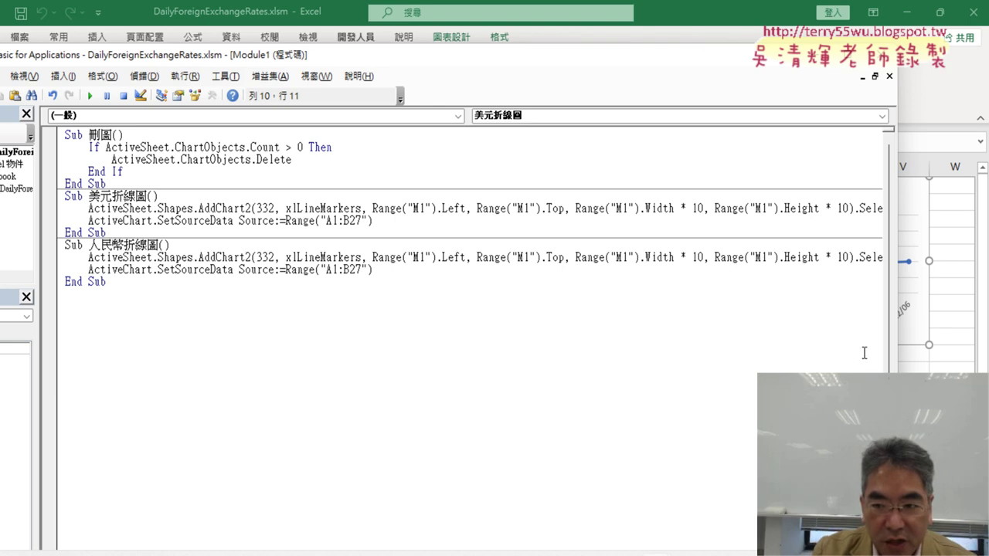
left_click_drag(896, 342, 395, 312)
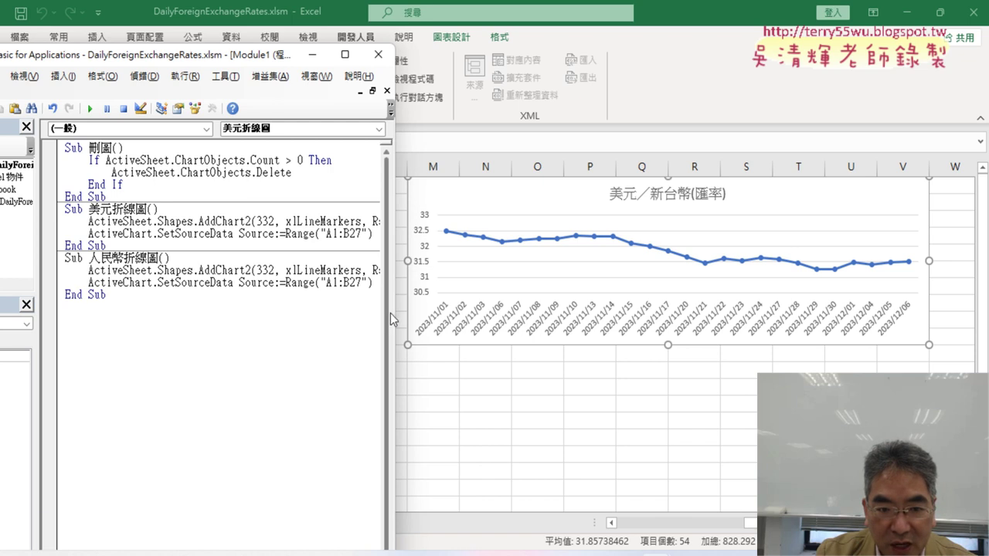
Step: Change the 人民幣折線圖 chart's Left and Top anchors from Range("M1") to Range("M11")
left_click_drag(395, 323, 772, 324)
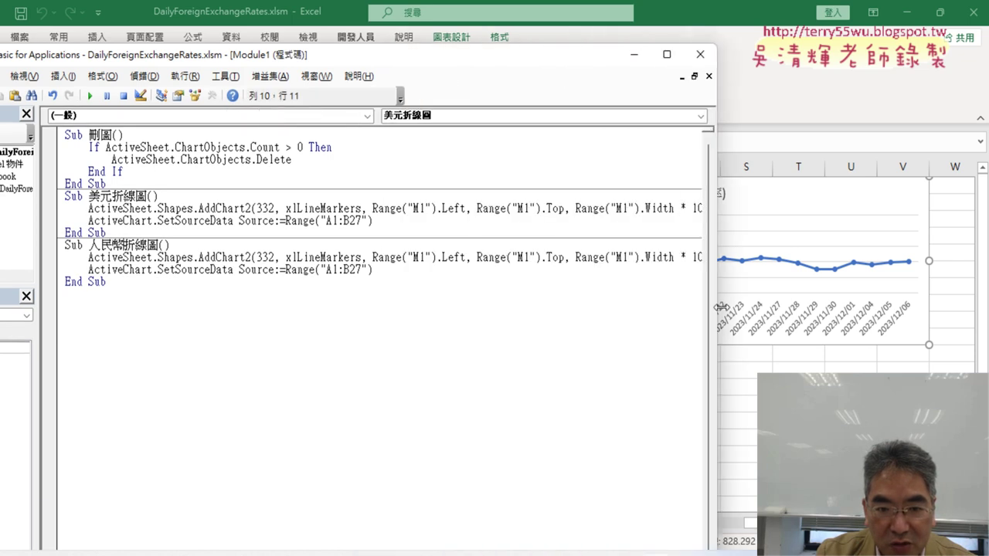
left_click(530, 256)
type("1")
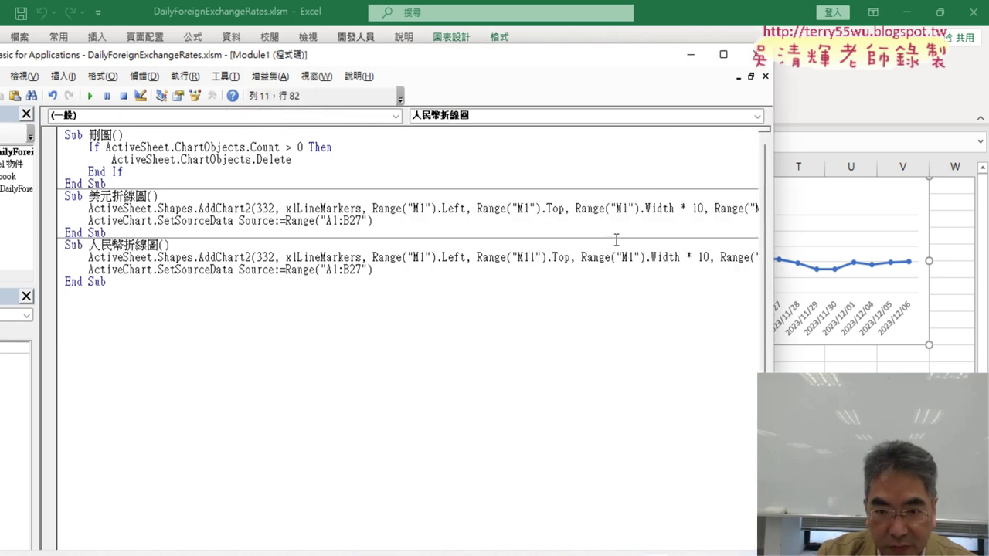
key("Up")
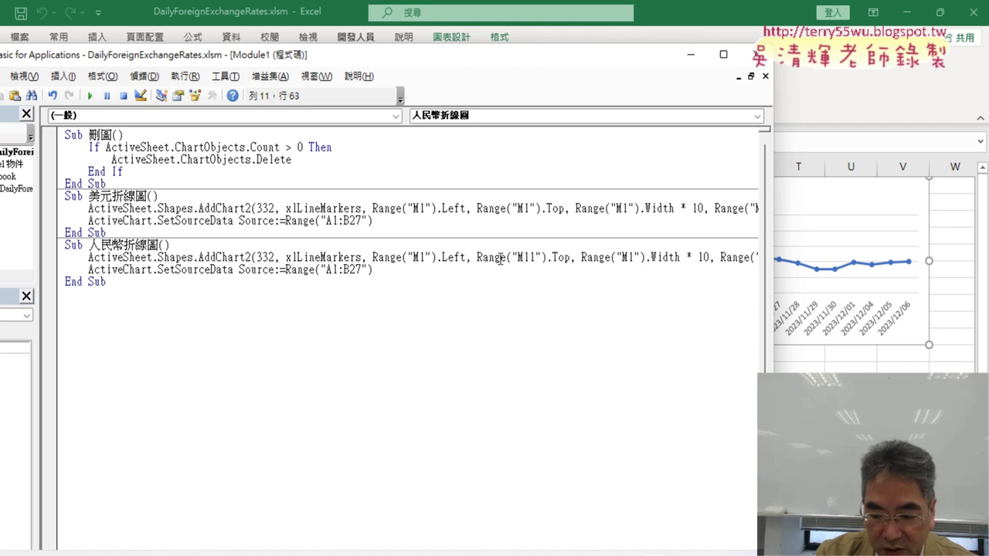
type("1")
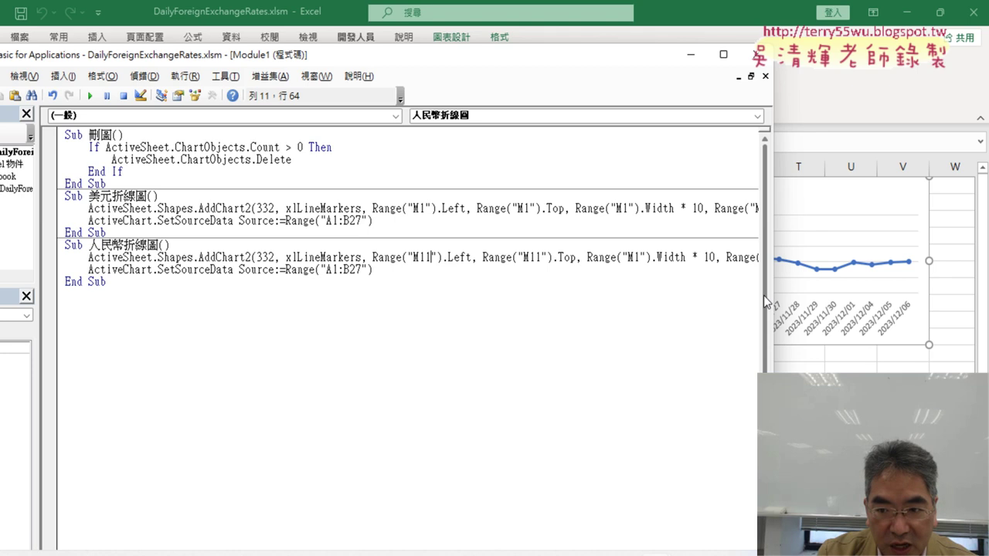
Step: Run the macro to add a second chart at M11, then change the source to A1:C27
mouse_move(767, 295)
left_mouse_down()
mouse_move(342, 269)
mouse_move(358, 270)
left_mouse_up()
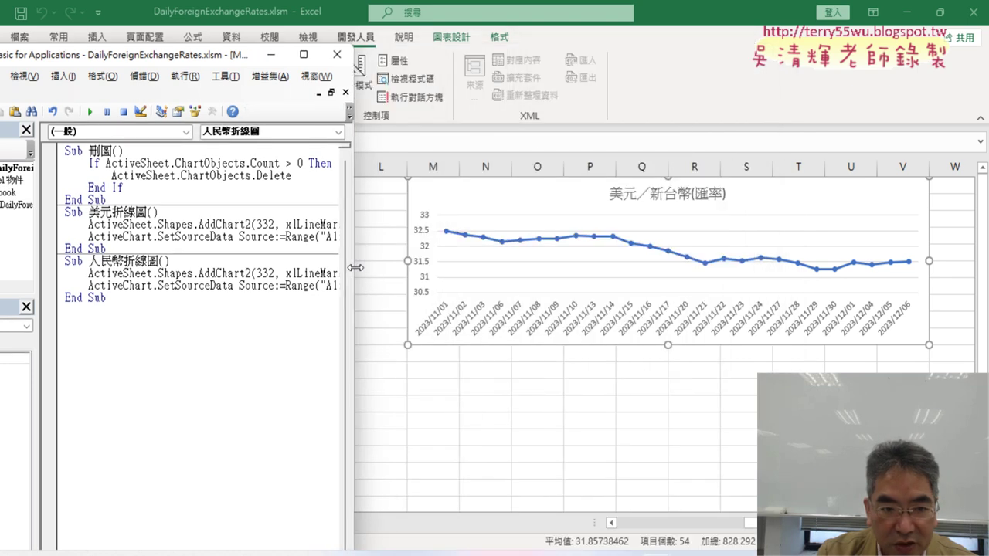
left_click(90, 111)
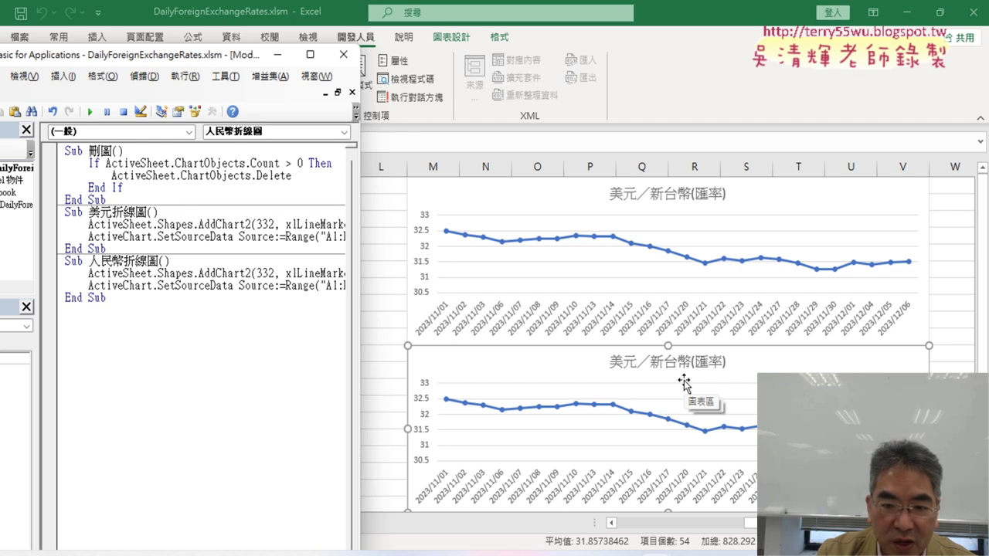
left_click_drag(361, 327, 553, 336)
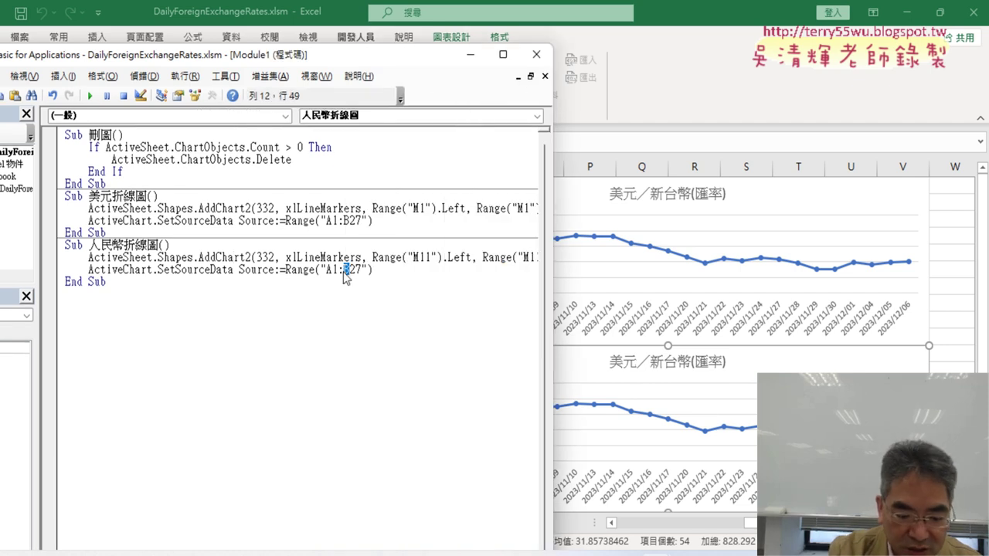
type("C")
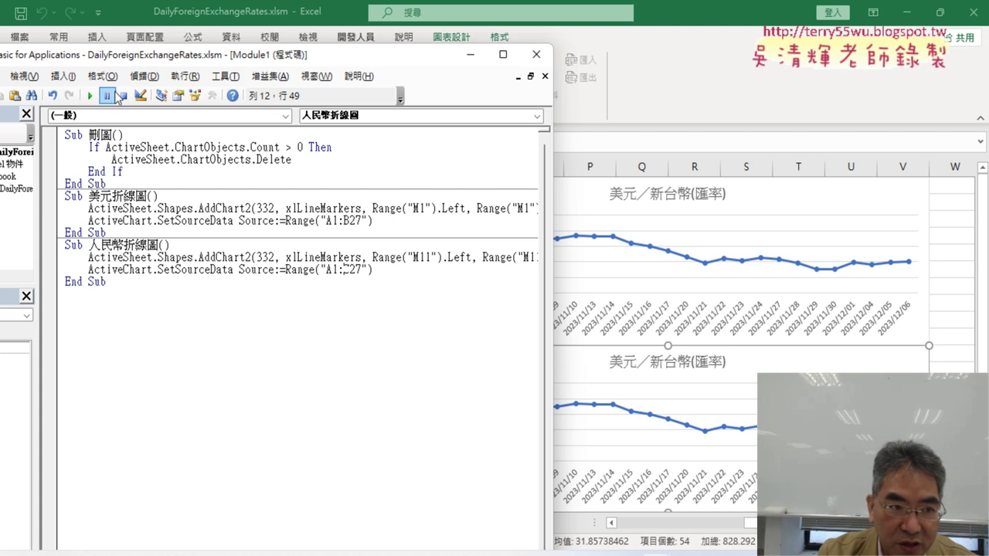
Step: Rerun with A1:C27, then change the source to Range("A1:A27,C1:C27")
left_click(89, 96)
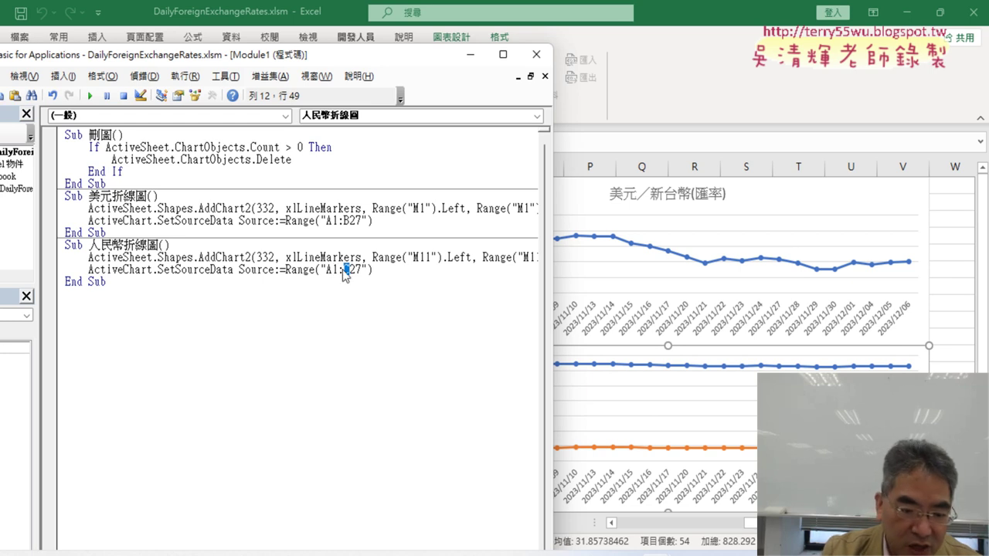
type("A27")
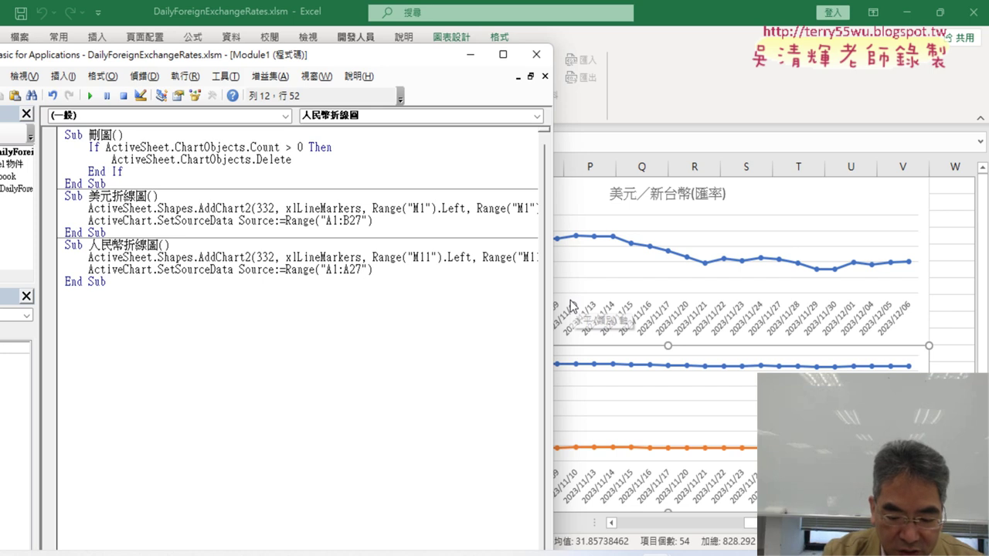
type("出")
key("BackSpace")
type("\")")
key("Left")
key("Left")
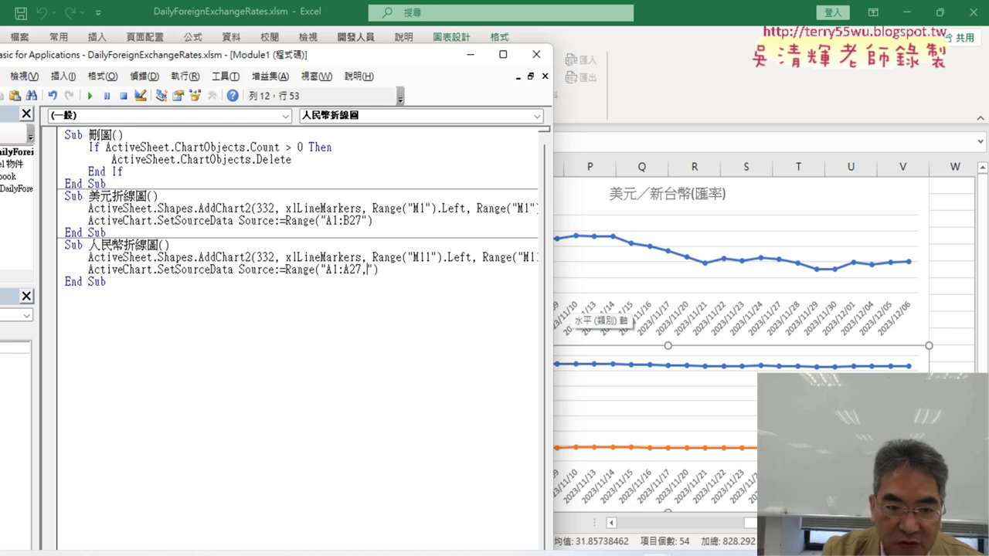
type(",")
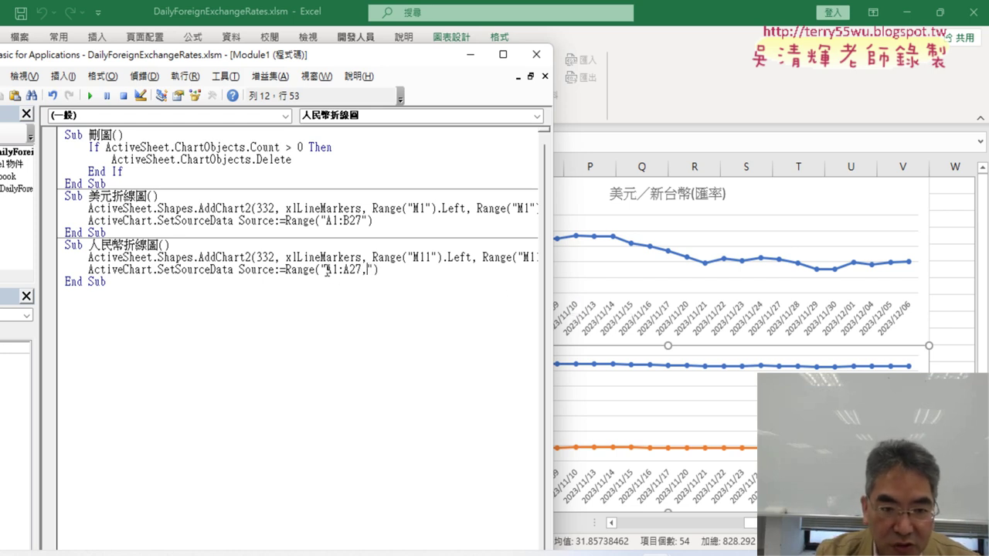
left_click_drag(326, 270, 361, 269)
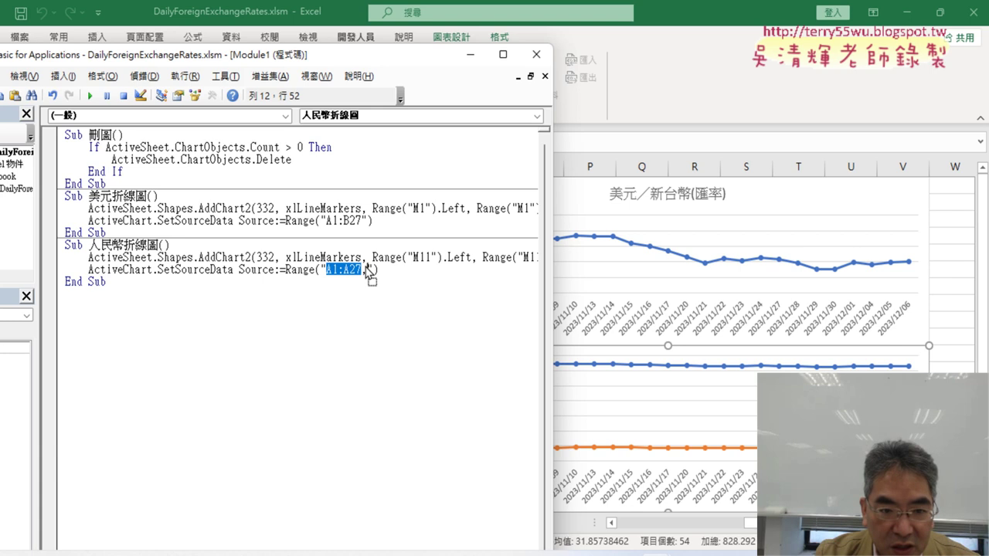
left_click_drag(370, 270, 368, 270)
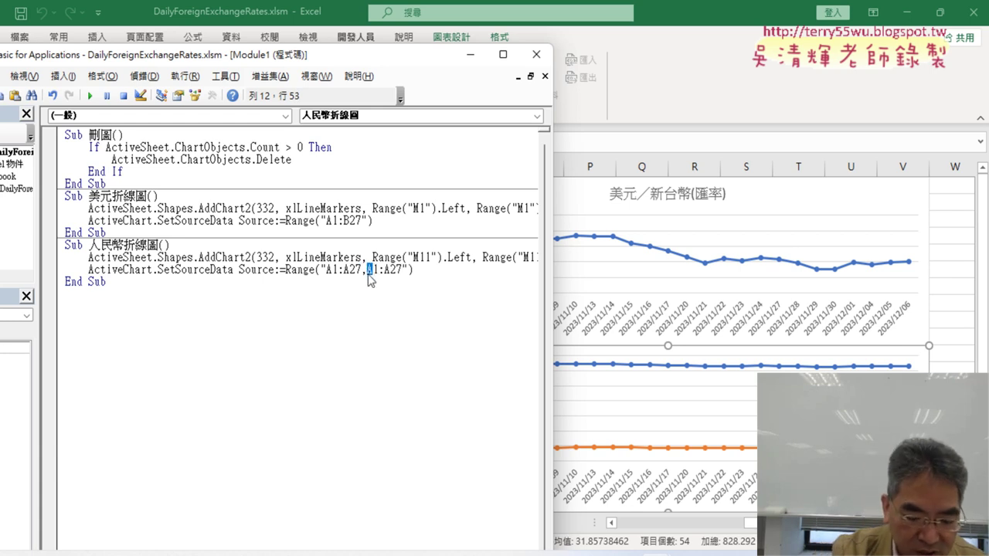
type("C1:")
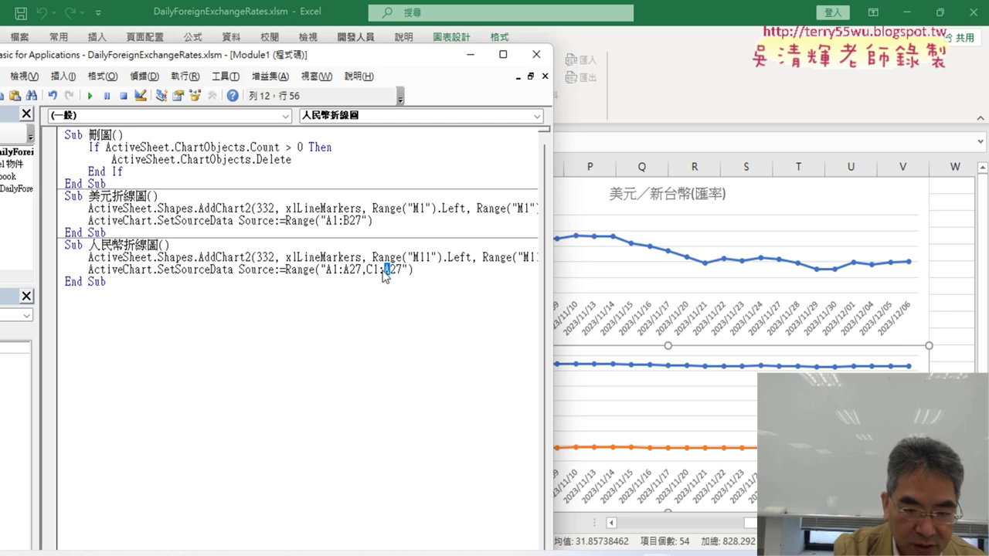
type("C")
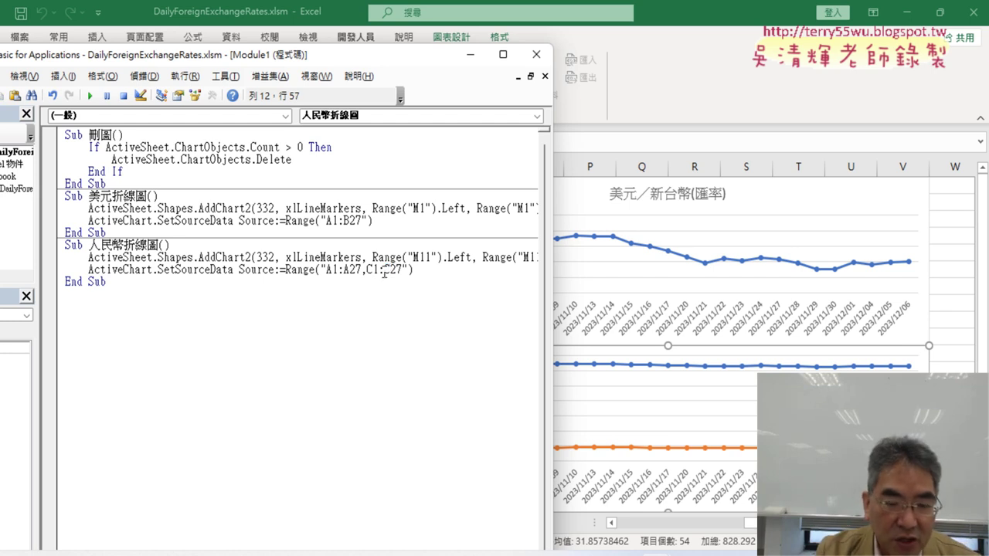
left_click(353, 225)
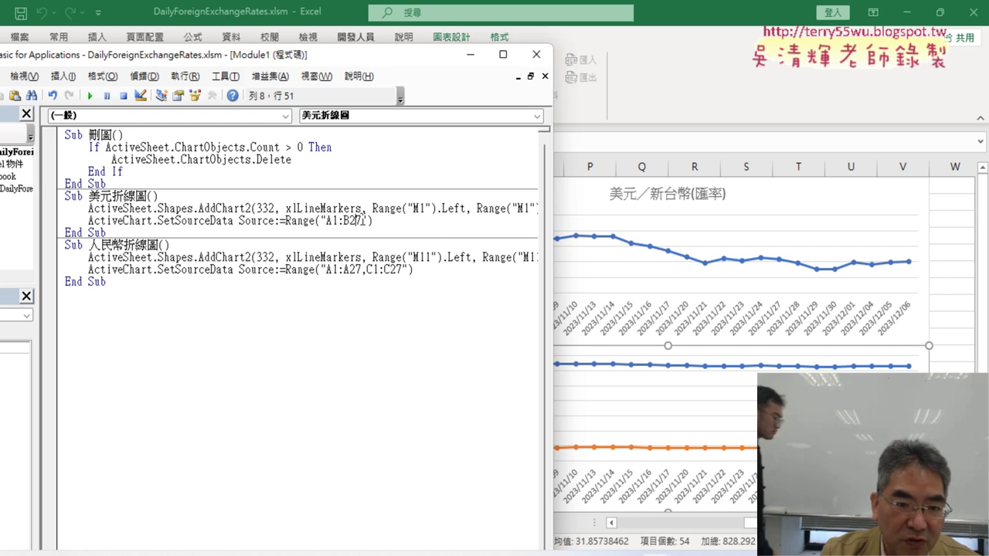
left_click(363, 270)
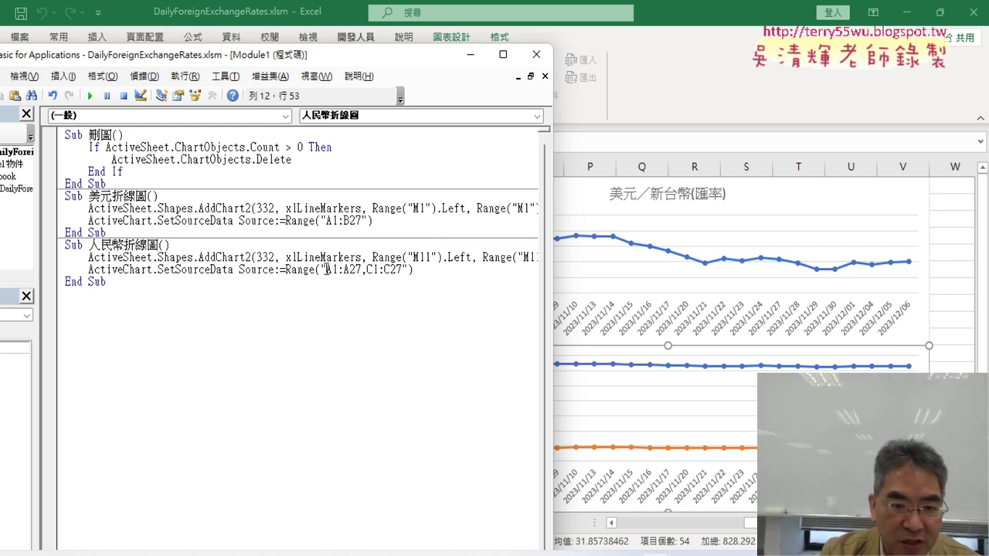
left_click_drag(326, 270, 397, 270)
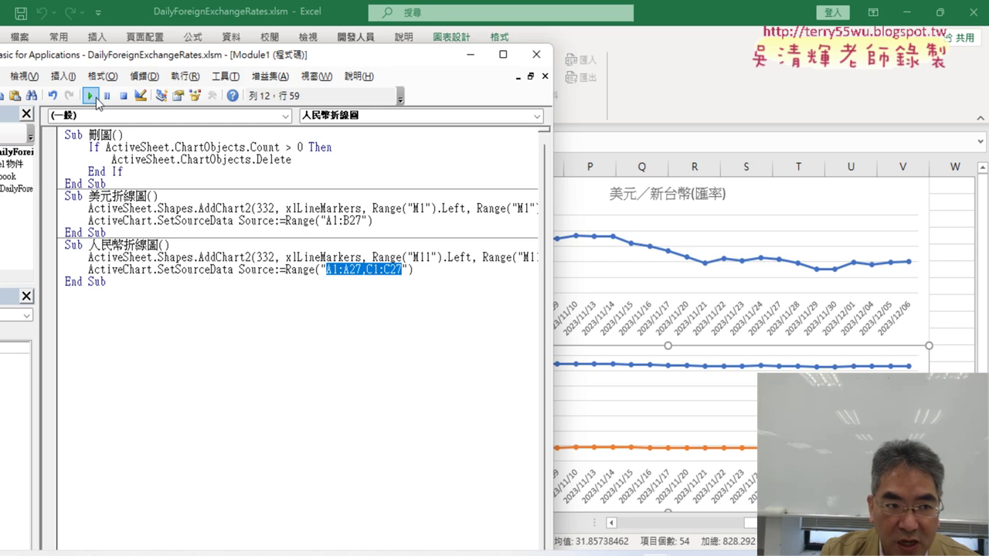
Step: Run the macro, check the 人民幣／新台幣(匯率) chart on the sheet, and return to the VBA editor
left_click(90, 96)
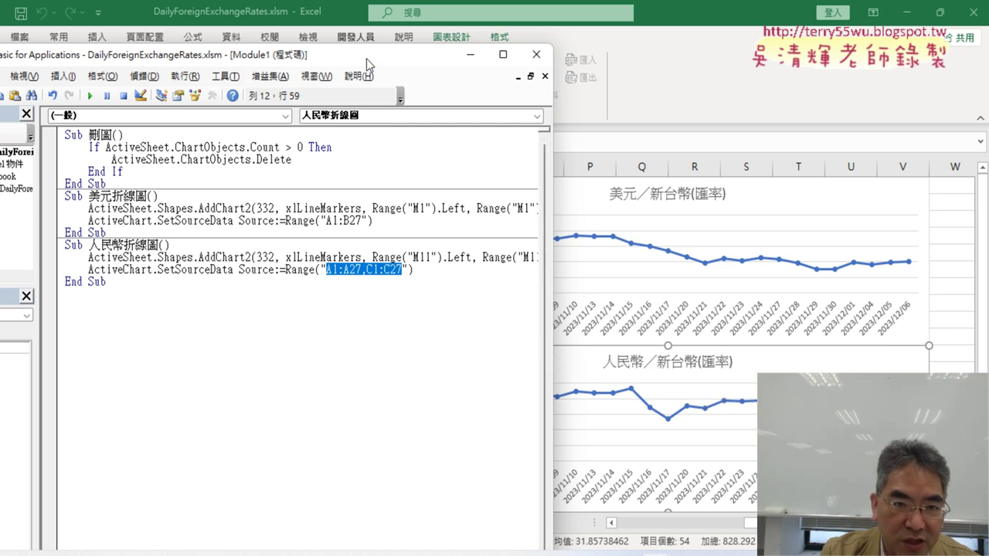
left_click_drag(363, 62, 725, 67)
left_click(198, 337)
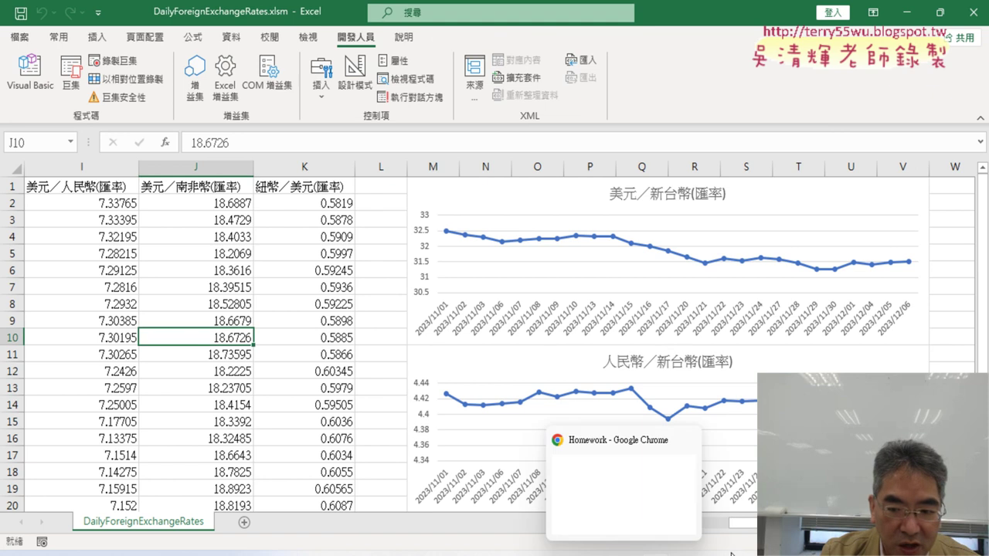
left_click_drag(753, 528, 642, 528)
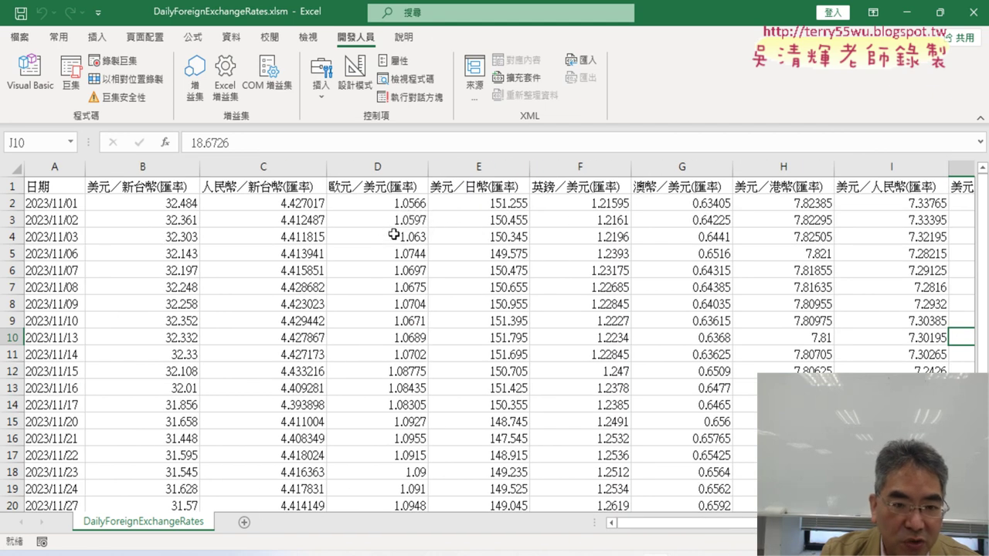
left_click_drag(657, 524, 746, 523)
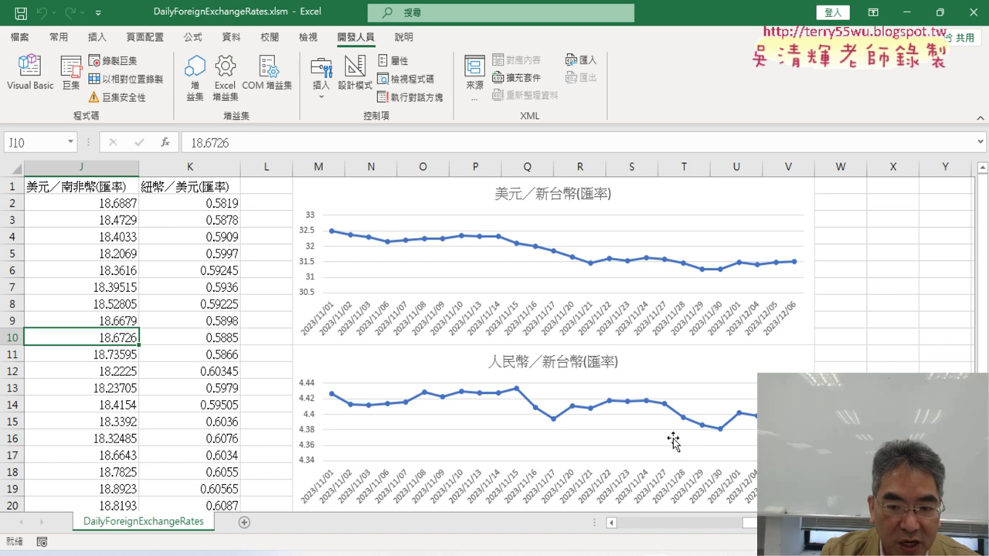
scroll(673, 437, "down", 2)
scroll(673, 438, "down", 2)
scroll(673, 437, "down", 1)
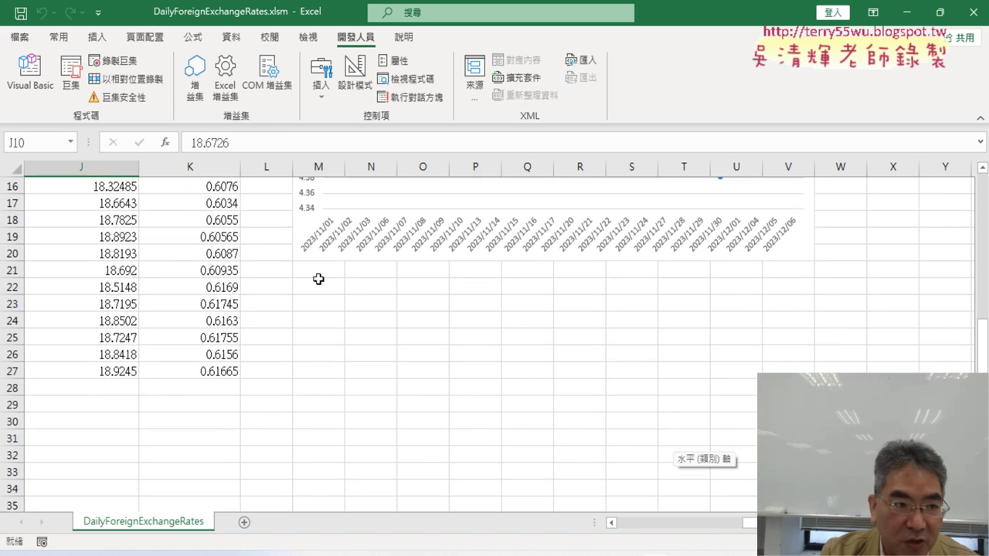
left_click(30, 71)
Step: Duplicate the 人民幣折線圖 procedure below itself and rename the copy 歐元折線圖
left_click_drag(465, 291, 423, 247)
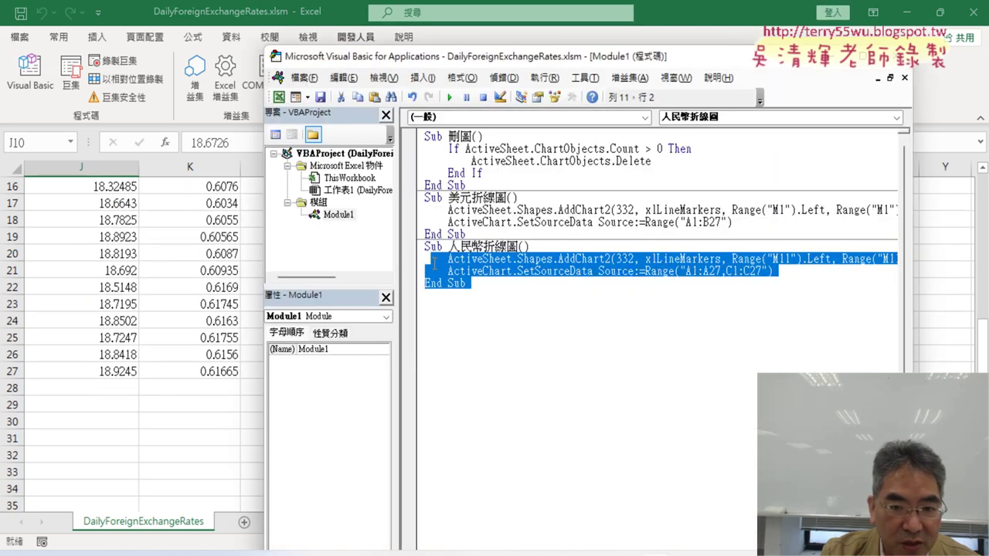
right_click(464, 263)
left_click(491, 286)
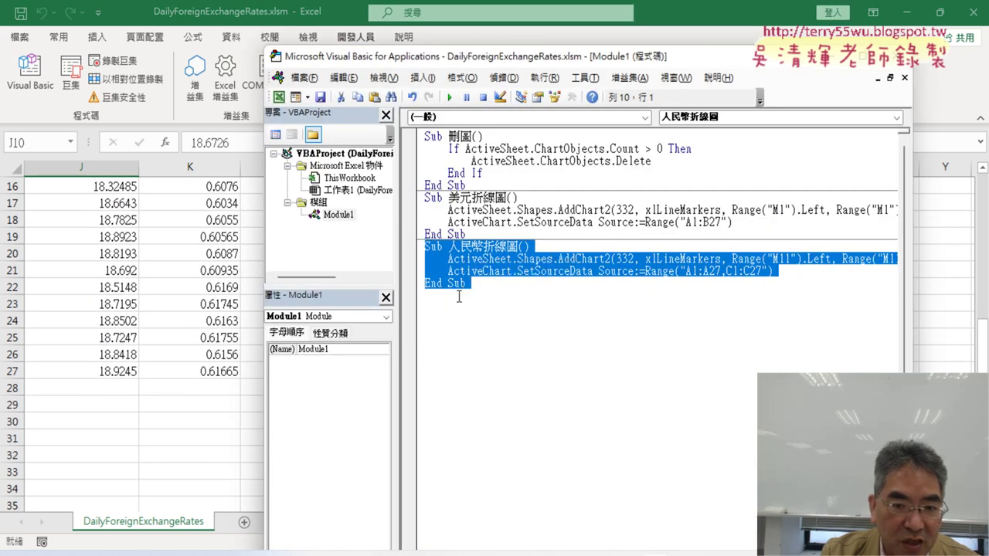
left_click(456, 300)
key("ctrl+v")
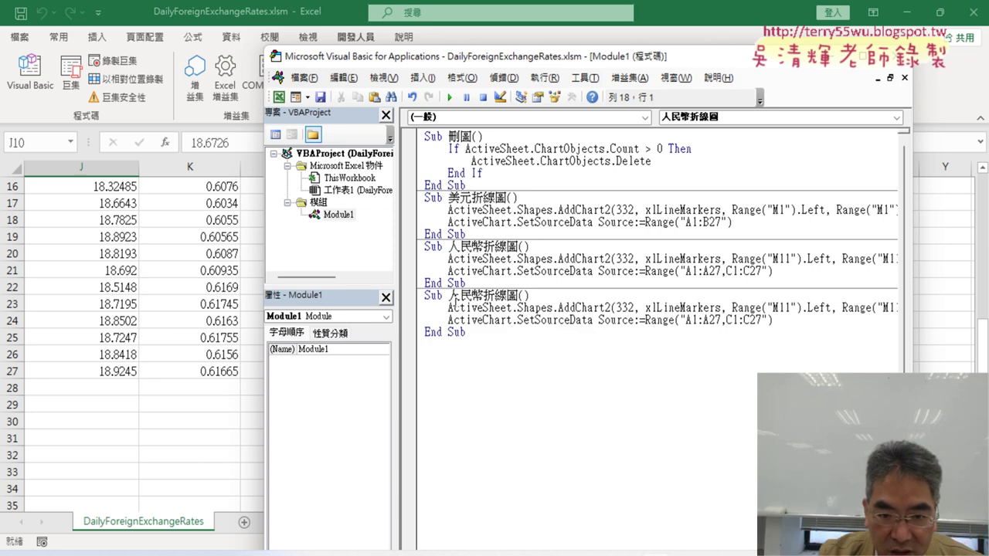
left_click_drag(484, 296, 448, 296)
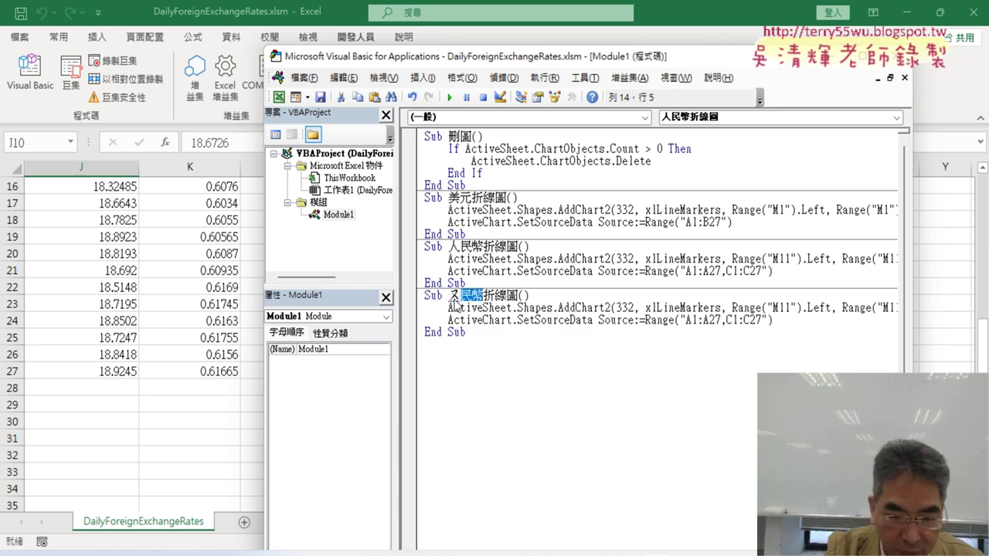
type("歐")
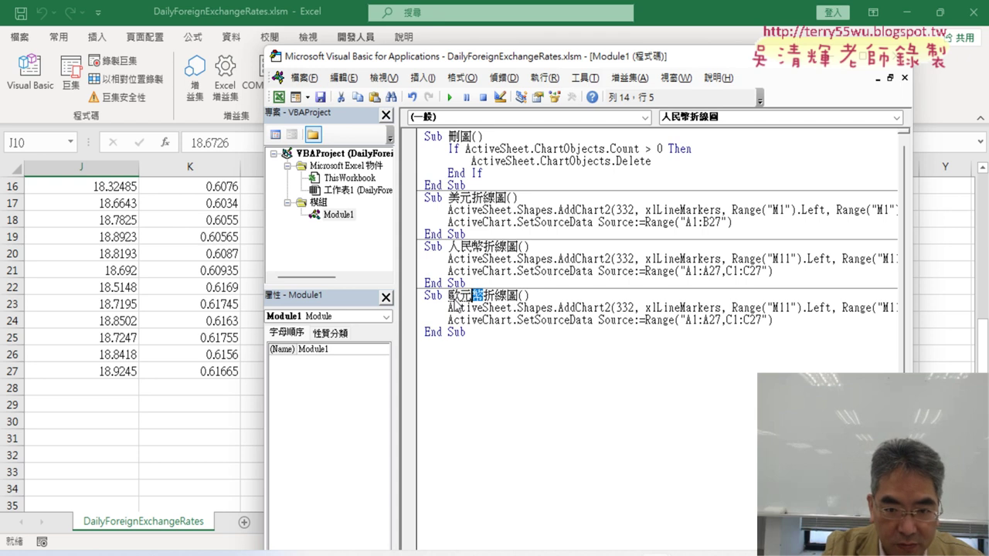
type("元")
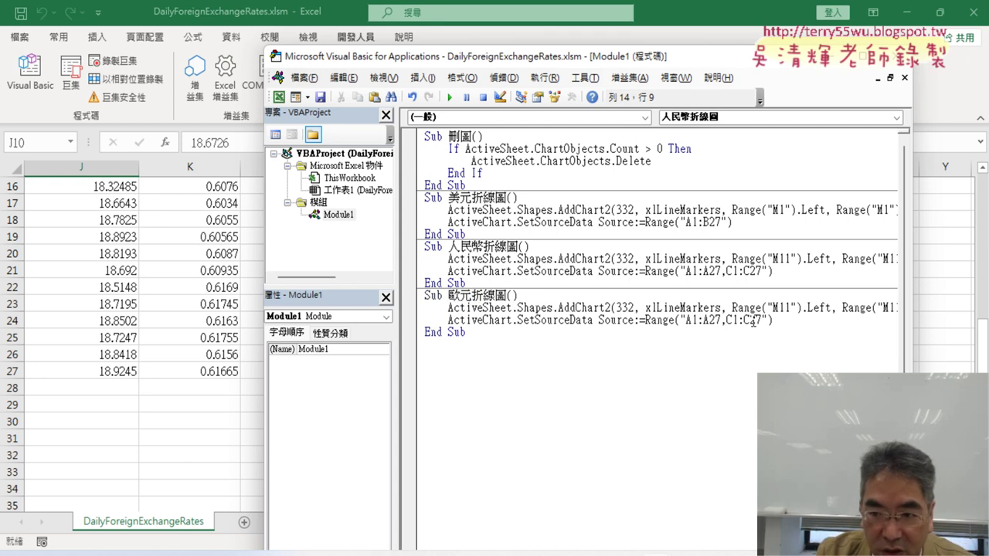
left_click_drag(587, 56, 322, 34)
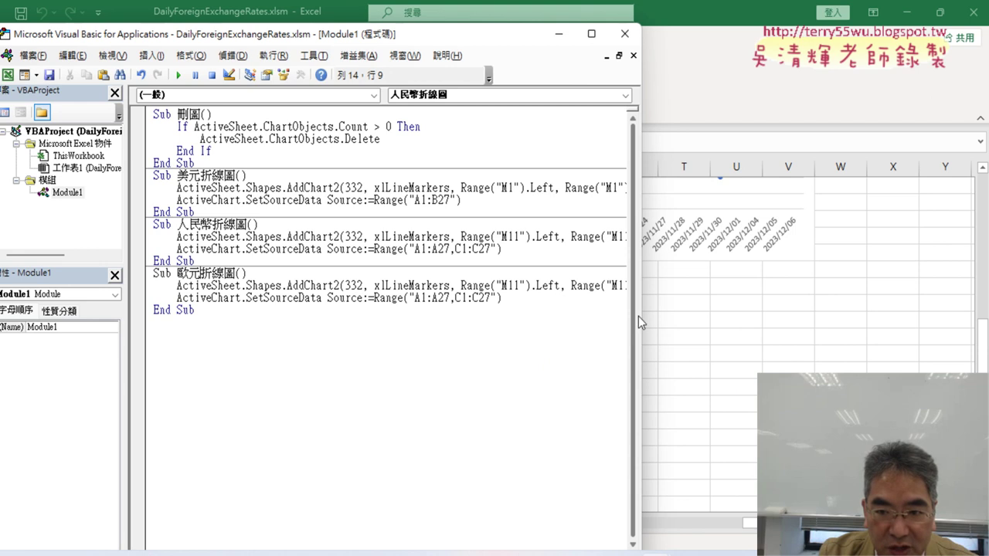
left_click_drag(639, 318, 235, 284)
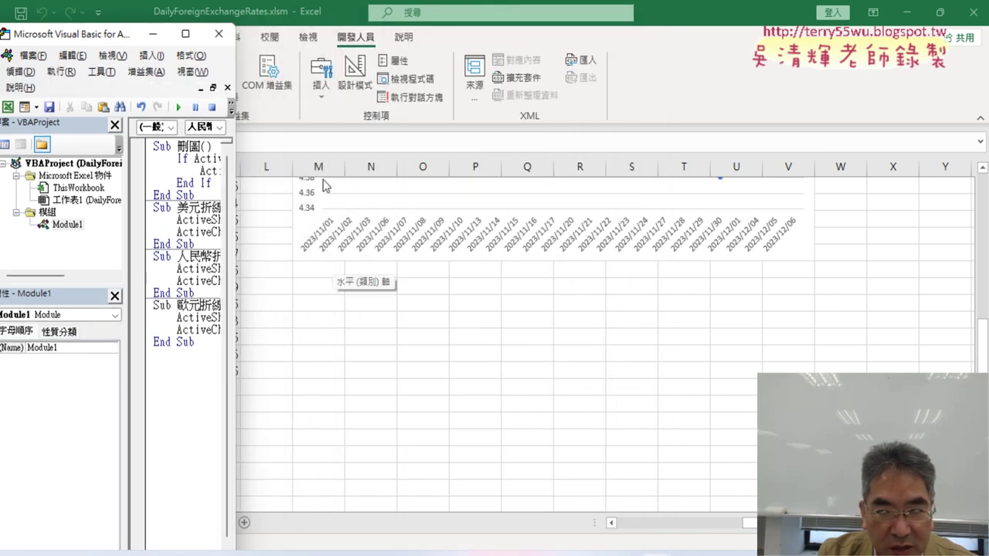
left_click_drag(145, 44, 232, 45)
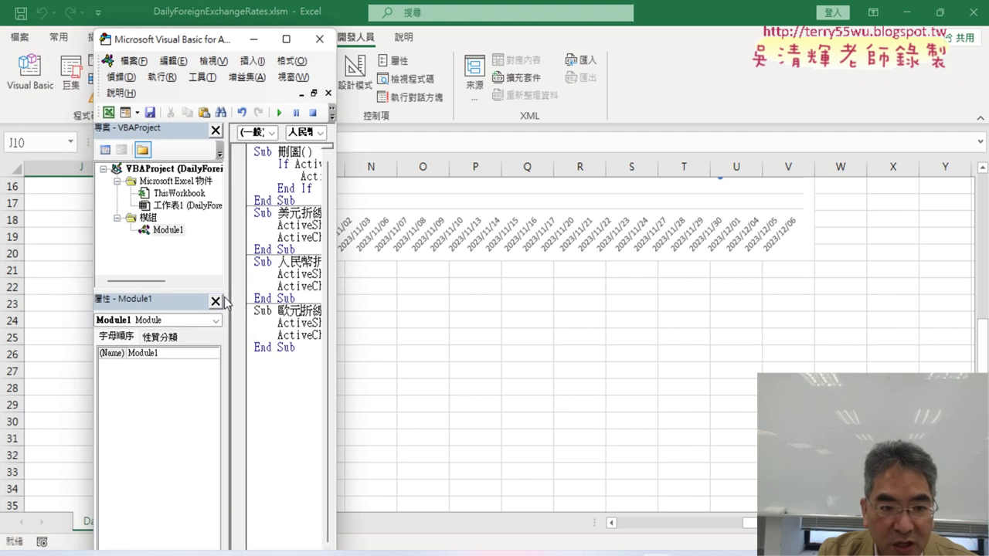
left_click_drag(225, 295, 142, 297)
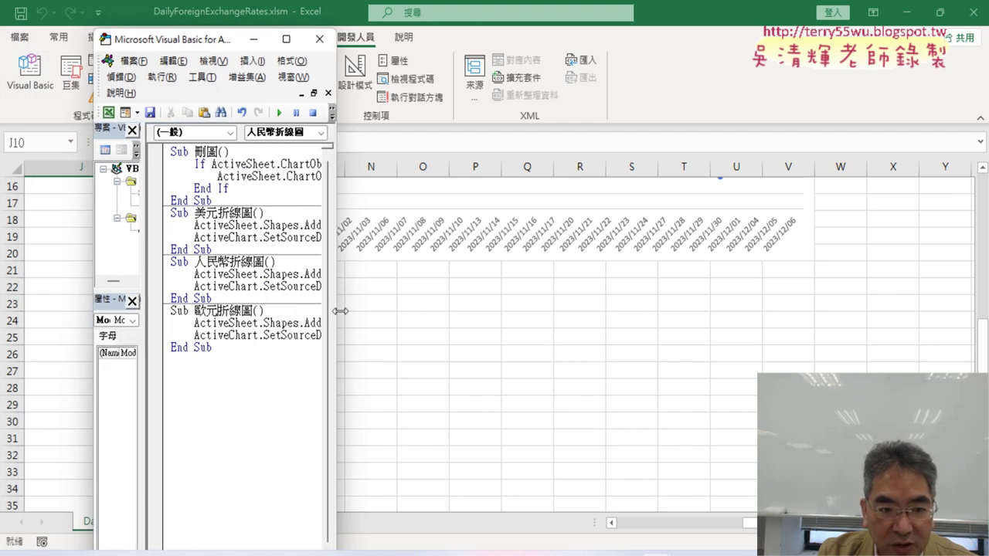
left_click_drag(338, 310, 827, 327)
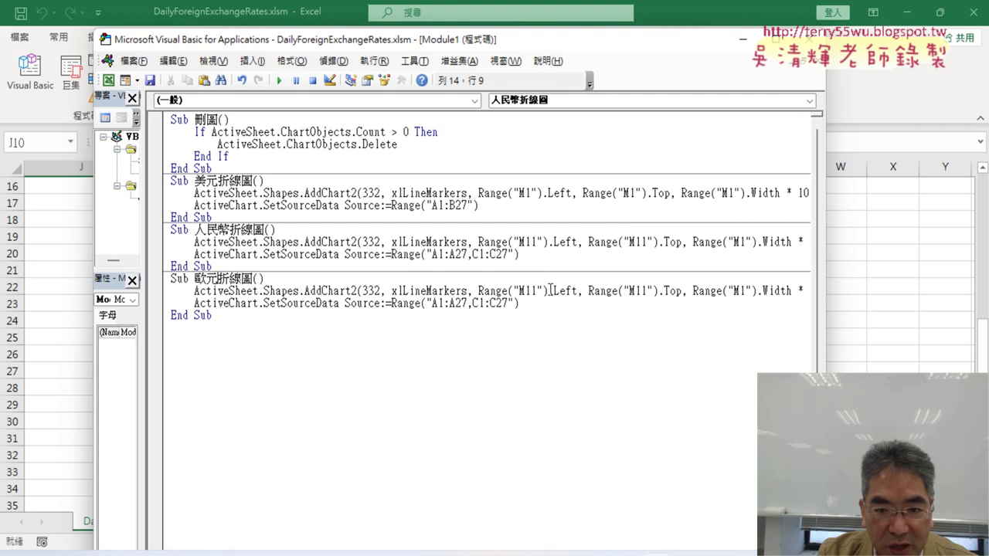
Step: Set the 歐元折線圖 anchors to M21 and its source to A1:A27,D1:D27, then narrow the editor
left_click_drag(524, 290, 531, 292)
type("2")
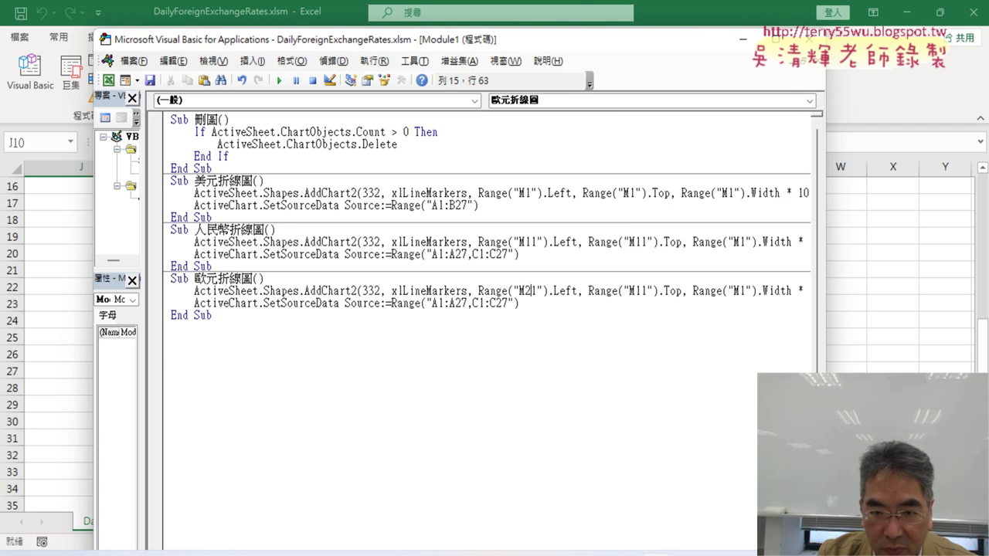
left_click_drag(632, 291, 639, 291)
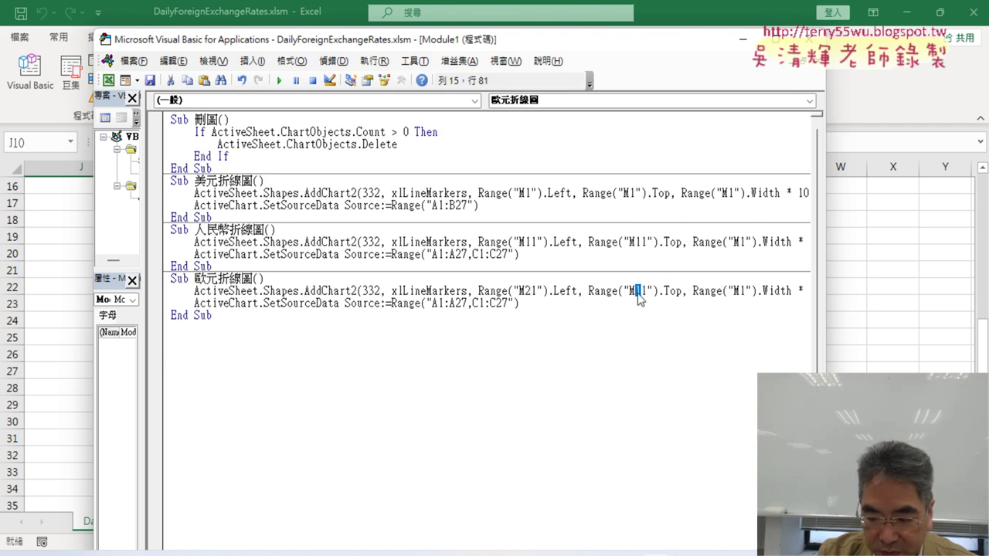
type("2")
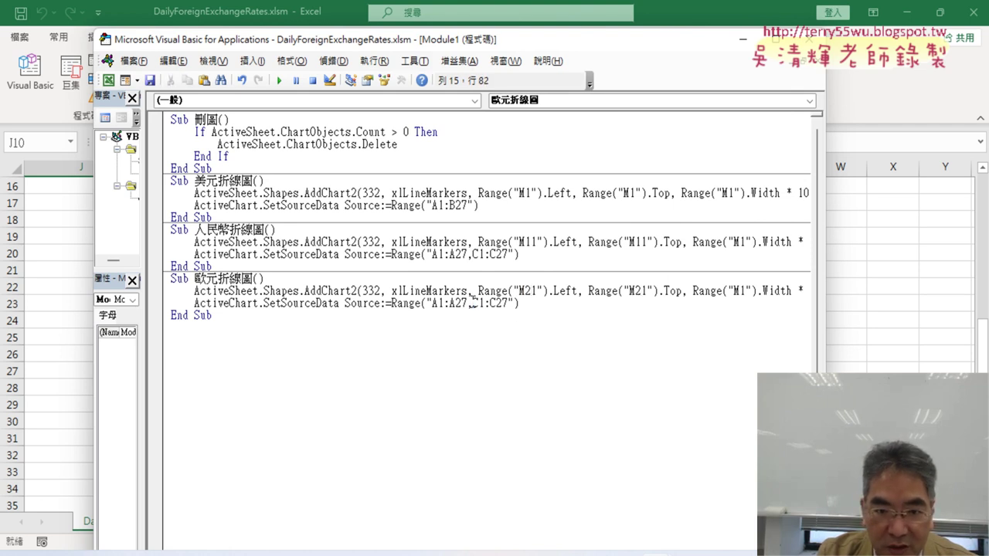
left_click_drag(472, 303, 478, 303)
type("D")
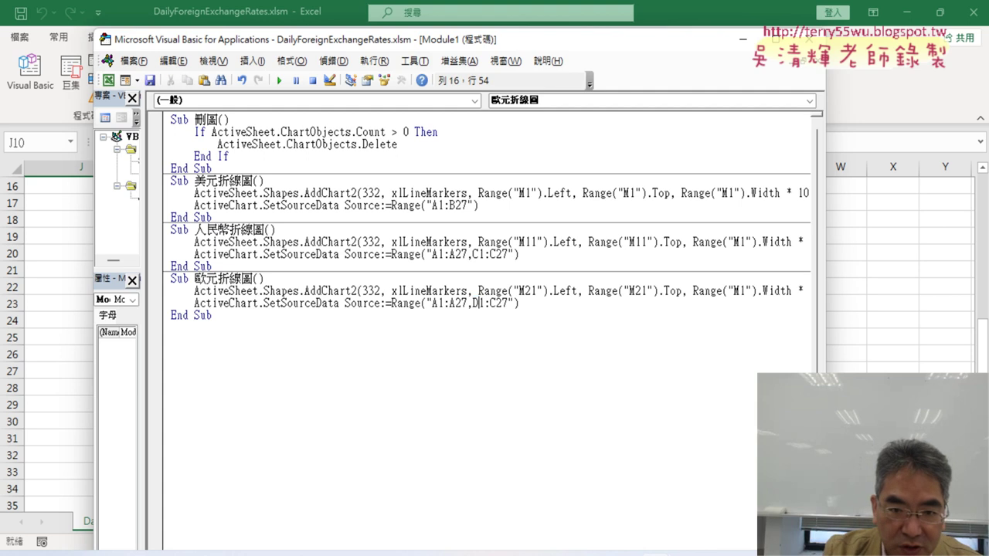
left_click_drag(492, 303, 499, 304)
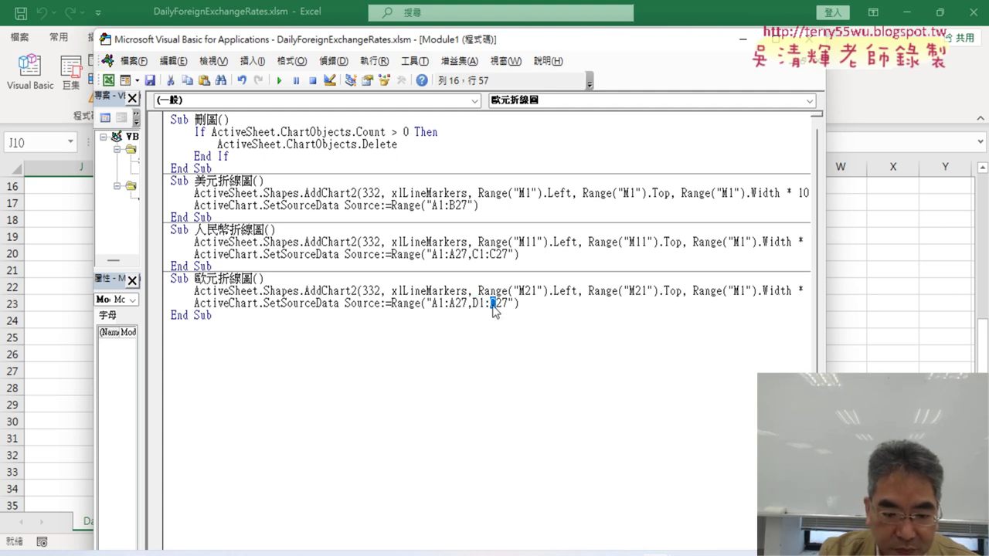
type("D")
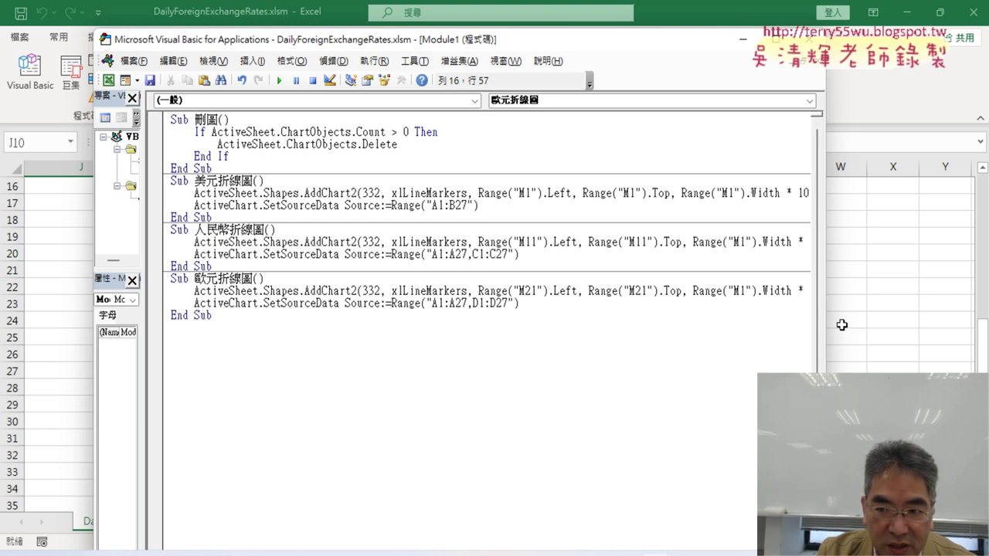
left_click_drag(825, 317, 291, 313)
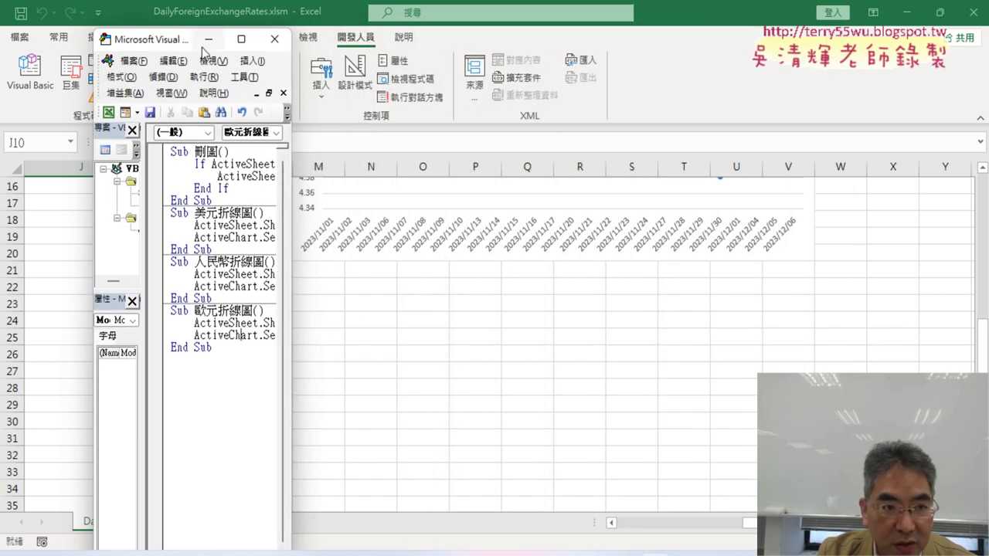
Step: Run 歐元折線圖 to add the 歐元／美元(匯率) chart, then select the three chart macros
left_click_drag(172, 45, 79, 42)
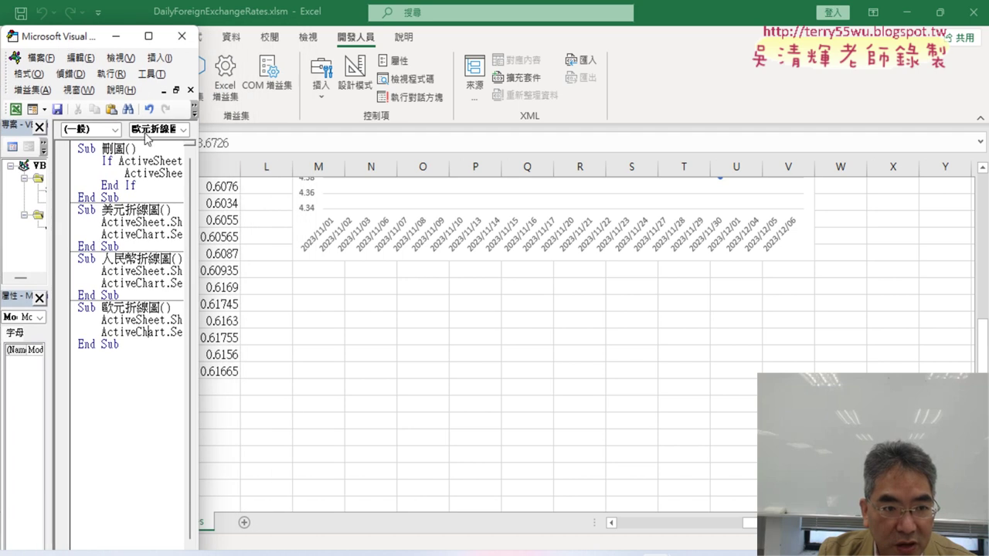
left_click_drag(199, 159, 240, 159)
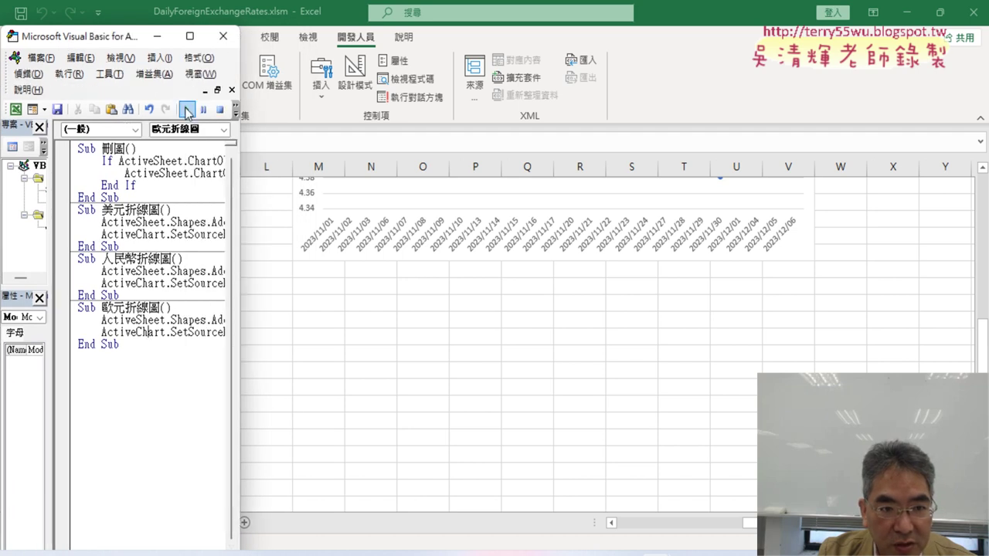
left_click(186, 109)
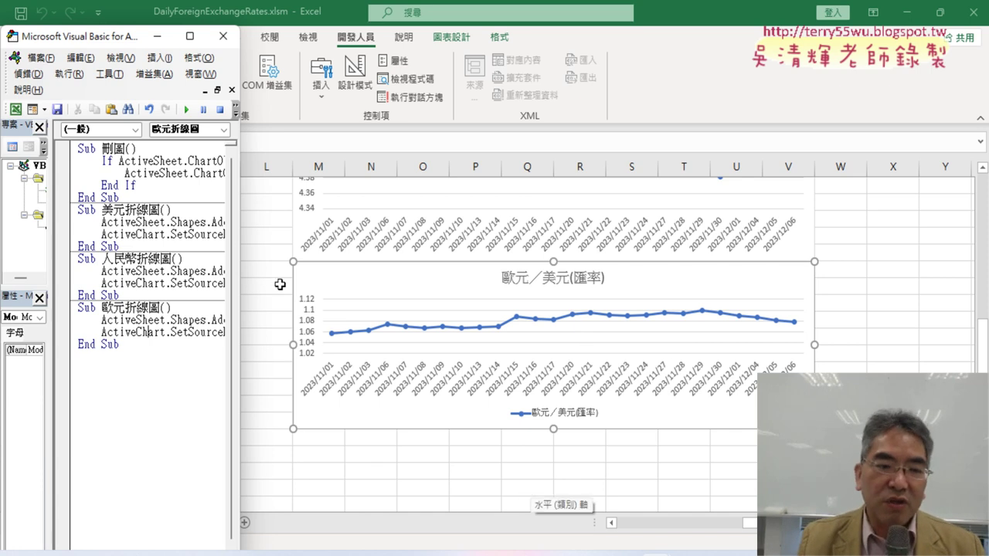
left_click_drag(243, 274, 727, 273)
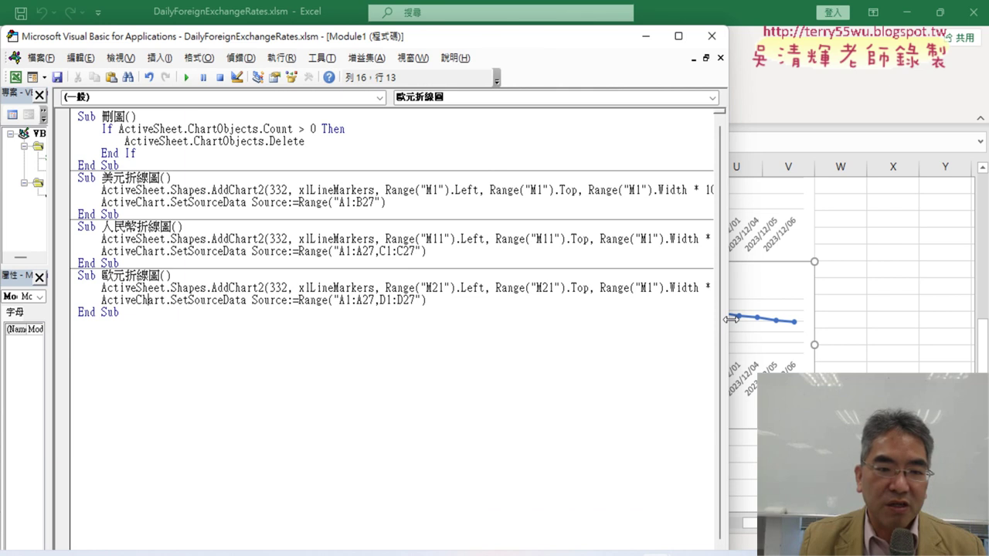
left_click_drag(137, 313, 70, 188)
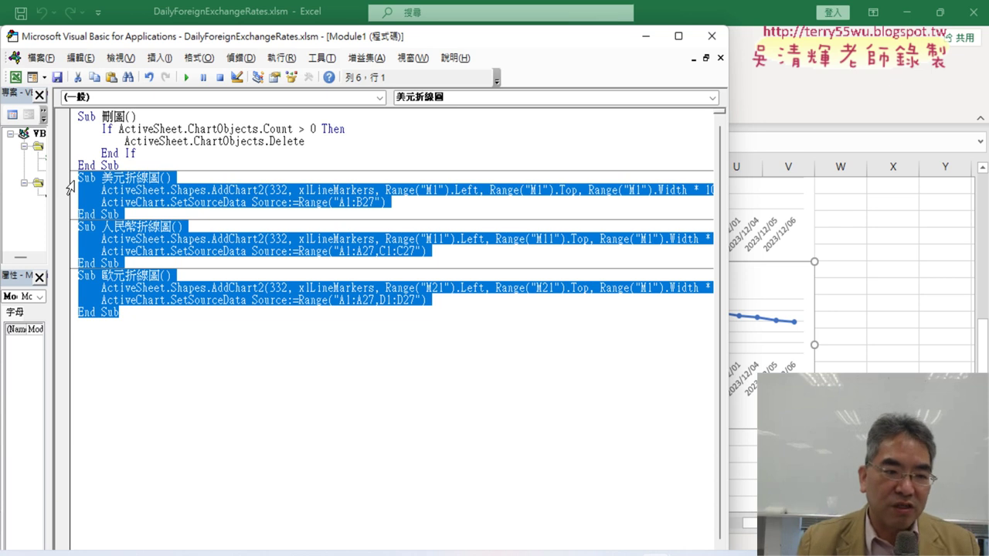
left_click(179, 278)
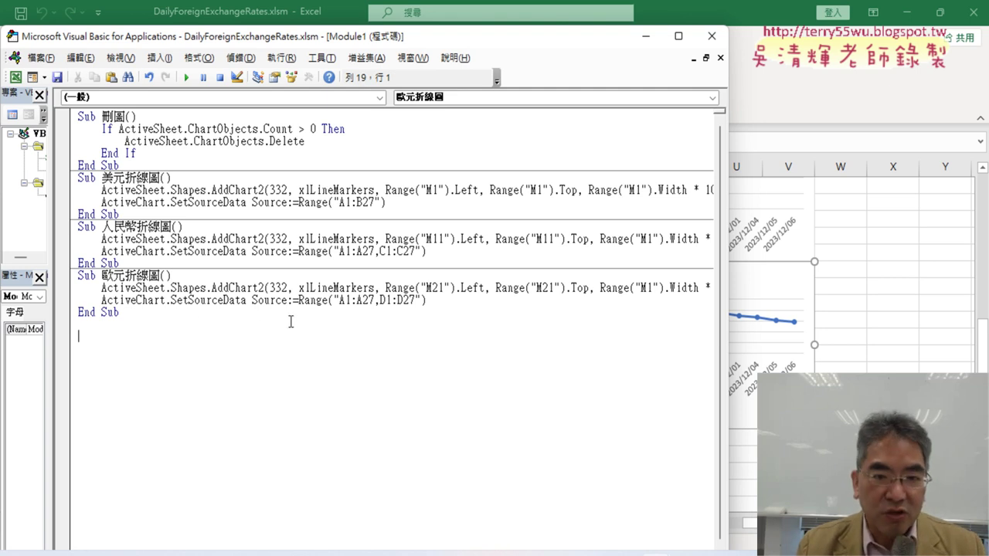
left_click_drag(728, 323, 881, 327)
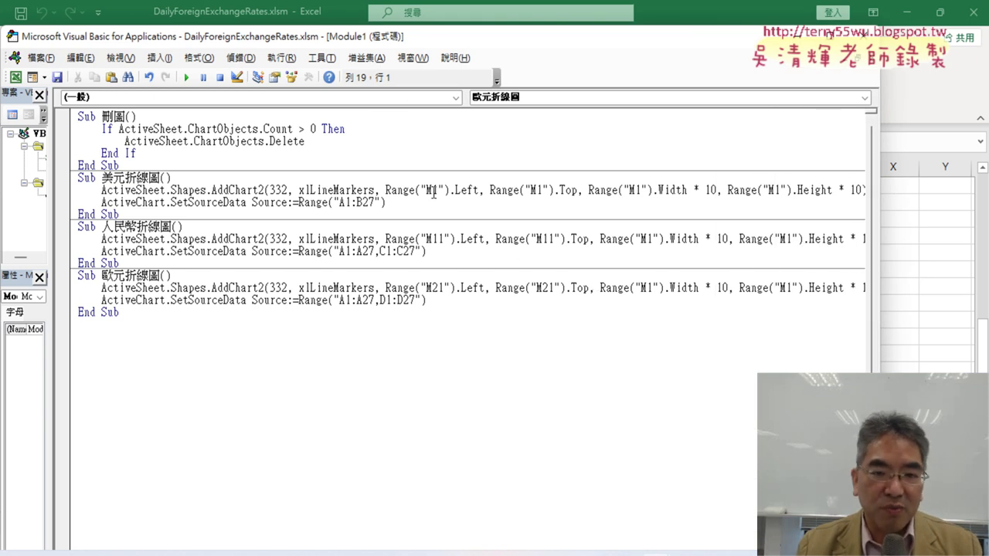
left_click_drag(432, 189, 439, 186)
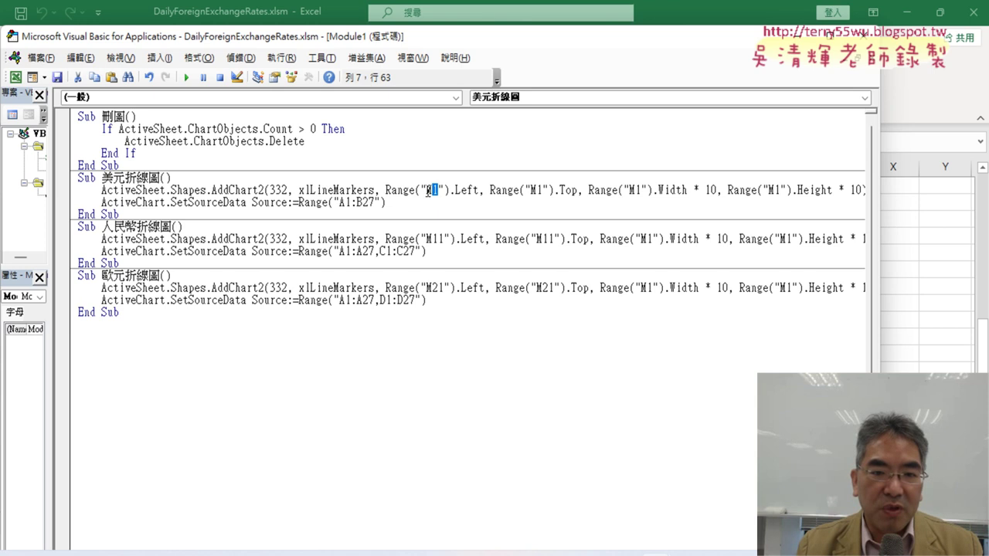
left_click_drag(437, 239, 446, 239)
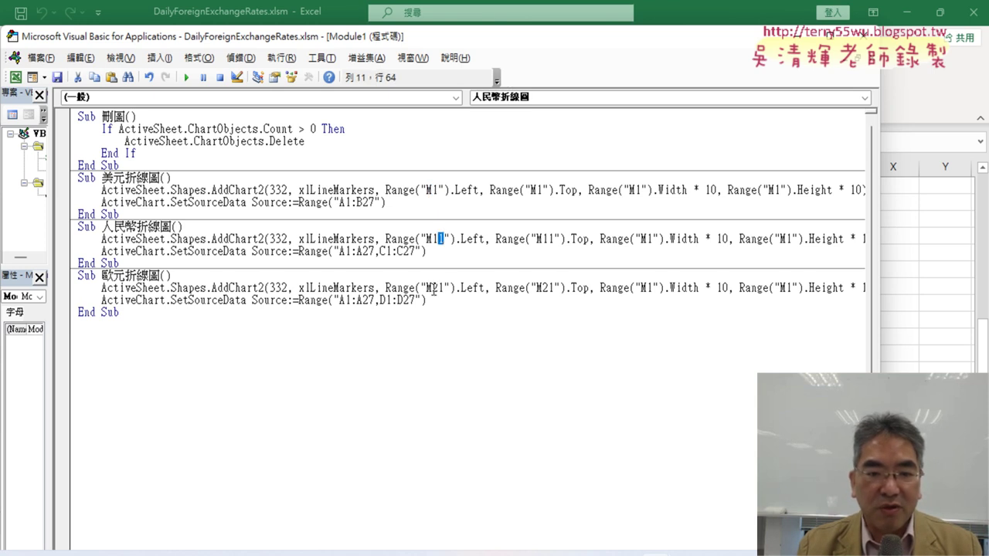
left_click_drag(432, 288, 446, 289)
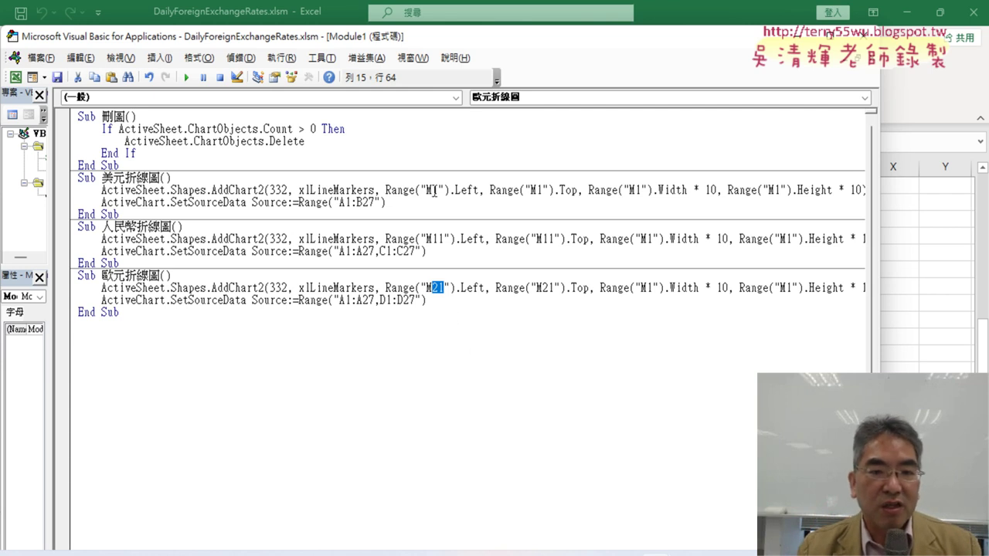
left_click_drag(431, 191, 438, 191)
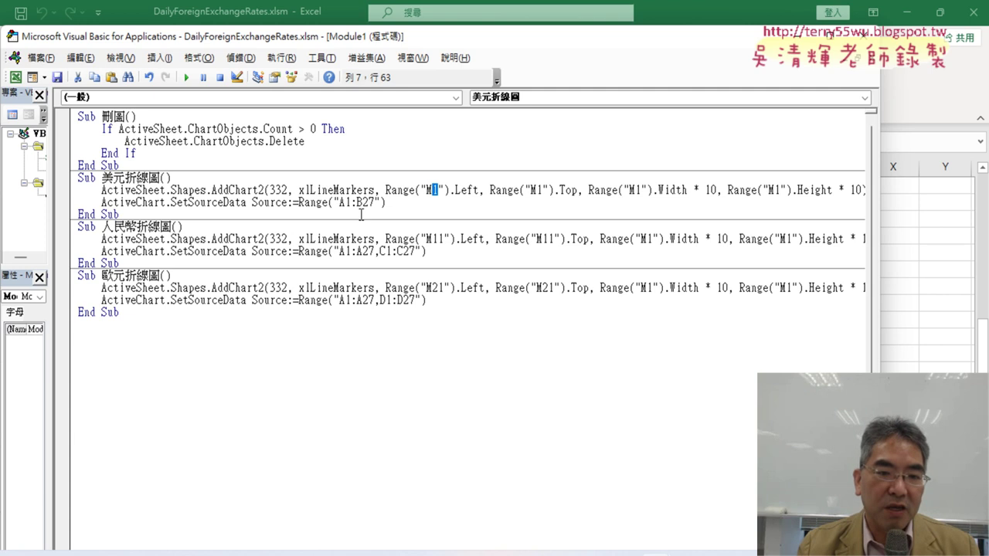
left_click_drag(339, 202, 379, 201)
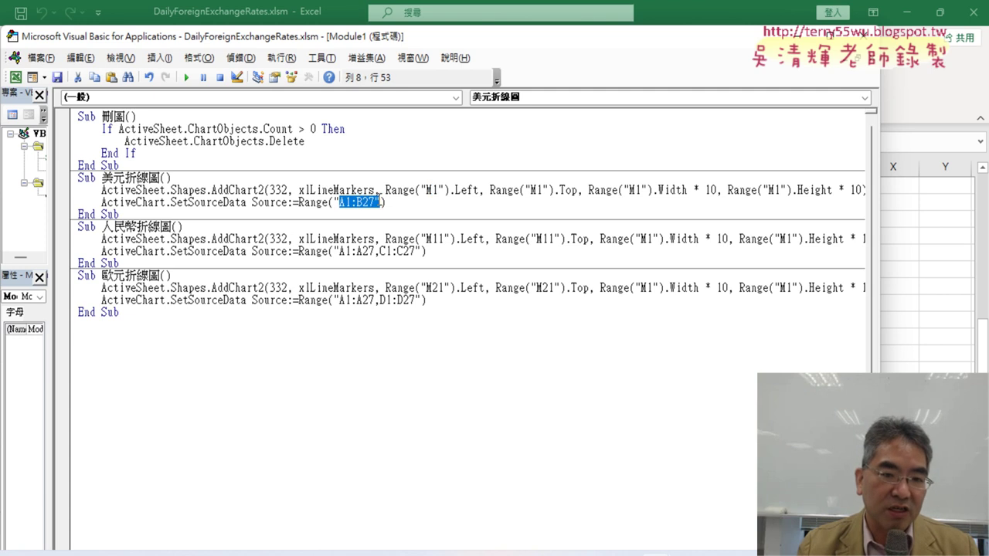
Step: Change the 美元折線圖 source range to A1:A27,B1:B27 by copying the yuan range and swapping columns
left_click_drag(415, 252, 340, 251)
right_click(345, 252)
left_click(380, 275)
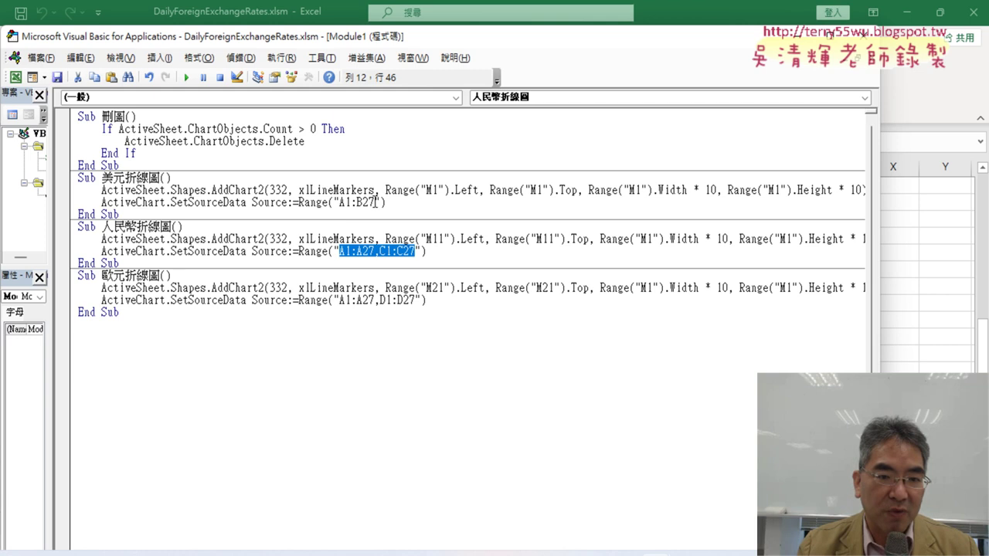
left_click_drag(376, 201, 340, 202)
right_click(344, 202)
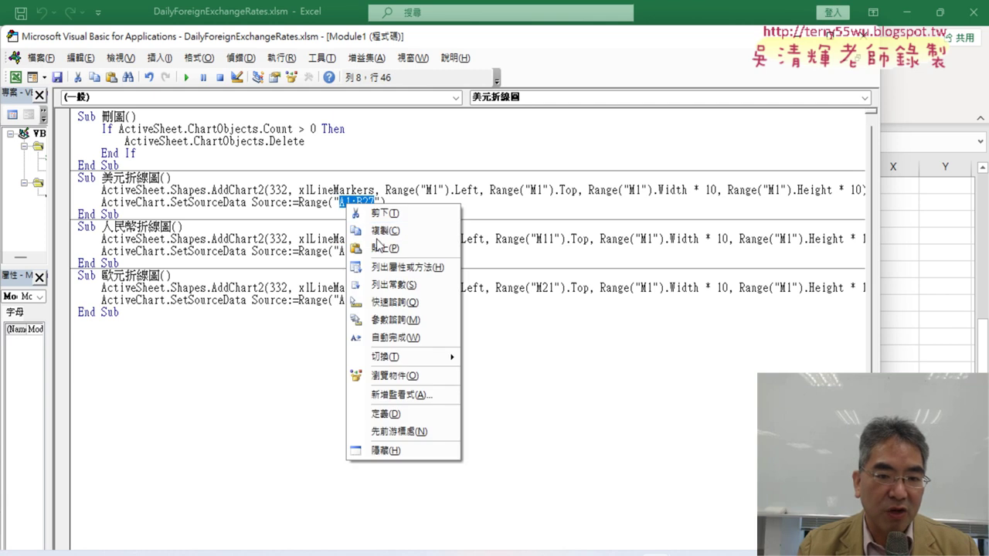
left_click(378, 246)
left_click_drag(378, 202, 385, 202)
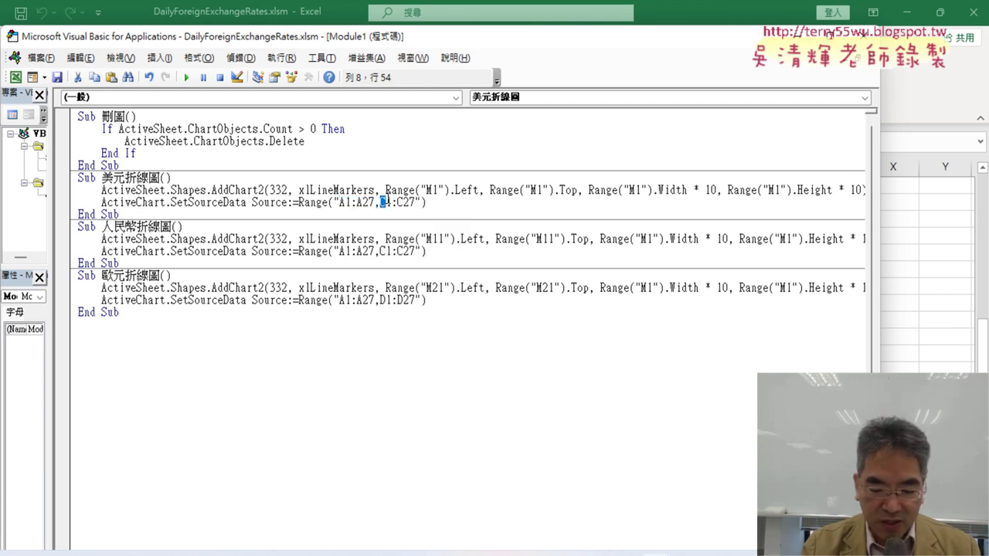
type("B")
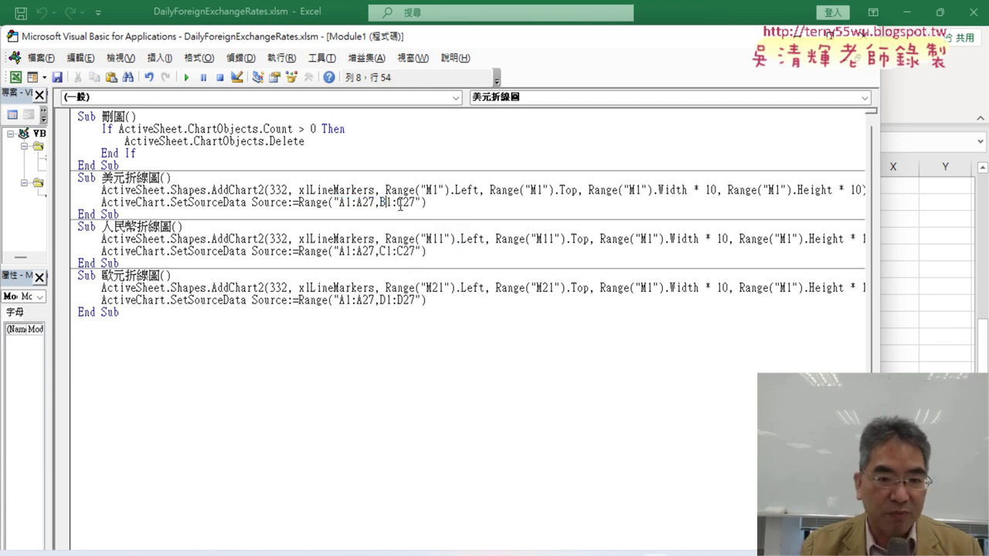
left_click_drag(397, 201, 403, 202)
type("B")
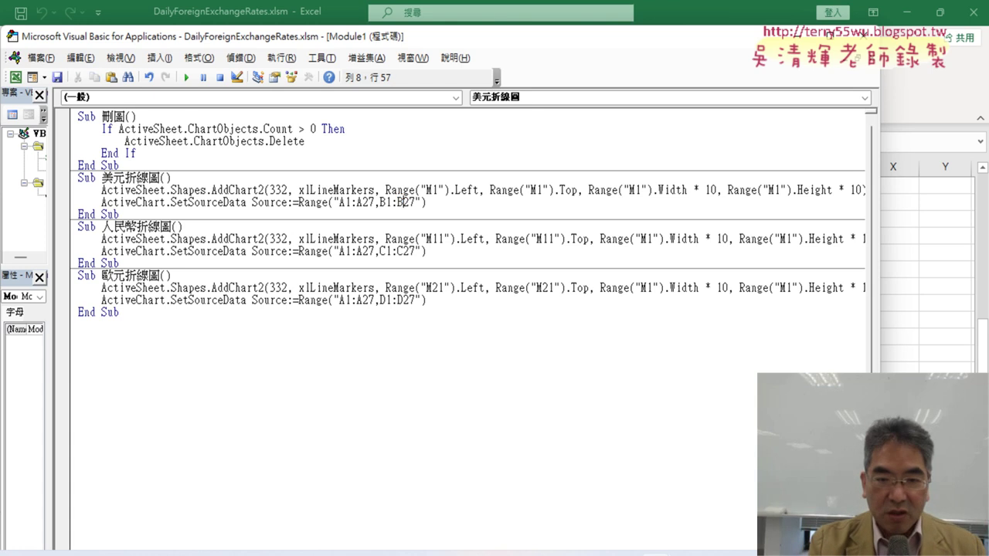
Step: Compare the M1 anchor and the B, C, D data columns across macros, then raise the code window
left_click(448, 288)
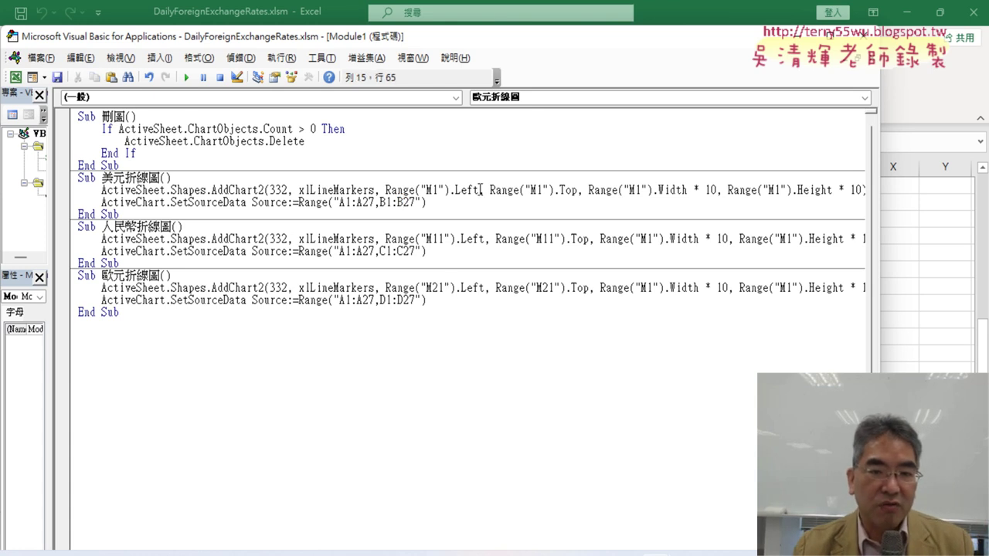
left_click_drag(438, 189, 432, 190)
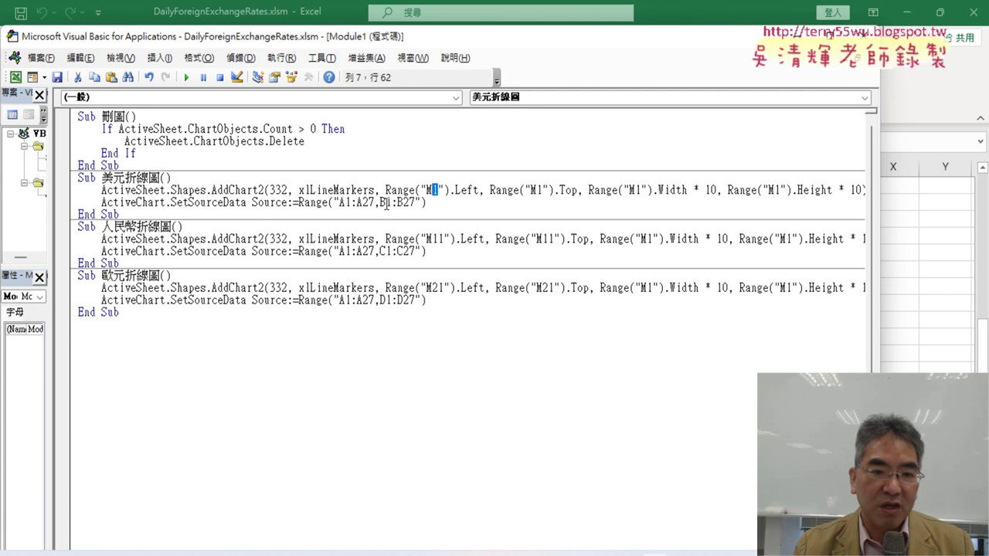
left_click_drag(385, 202, 379, 202)
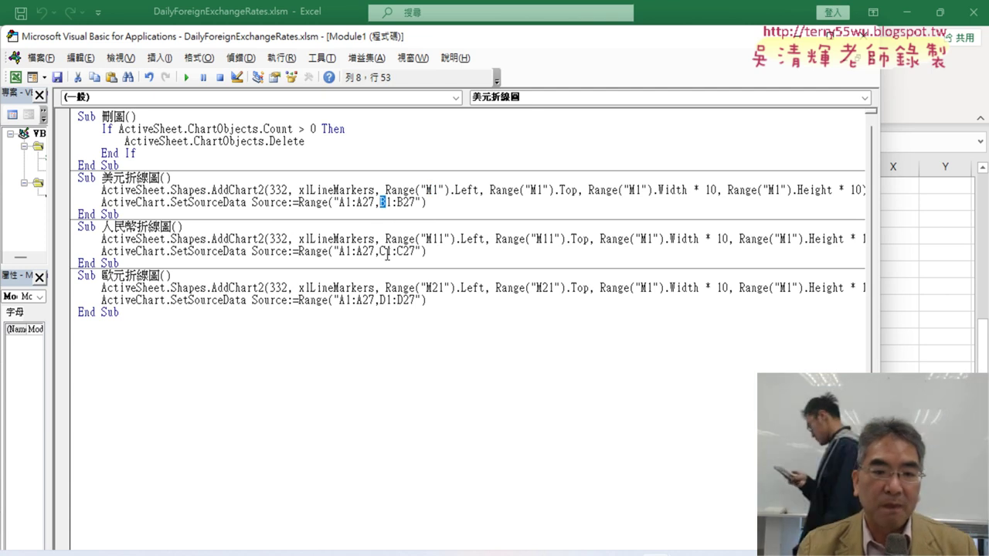
left_click_drag(386, 251, 380, 251)
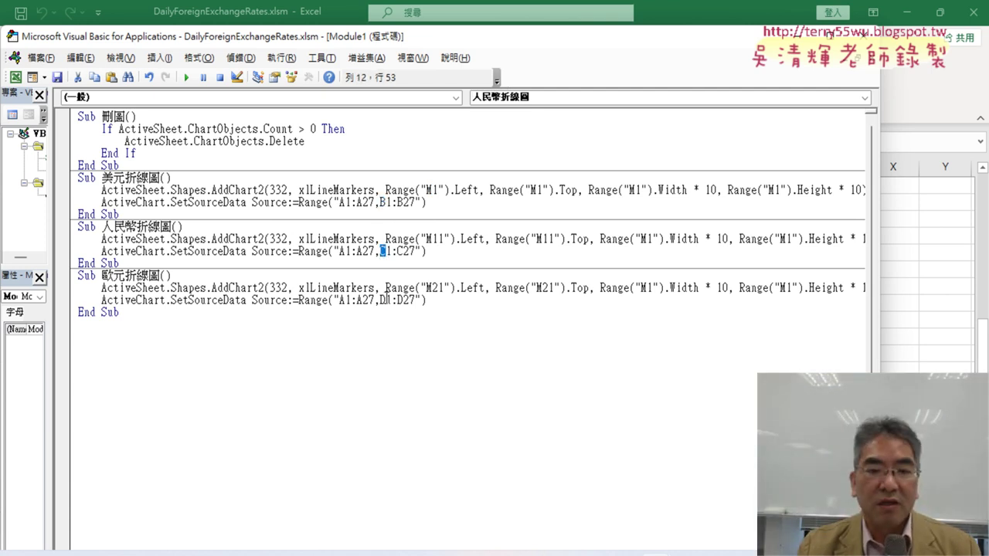
left_click_drag(385, 300, 379, 300)
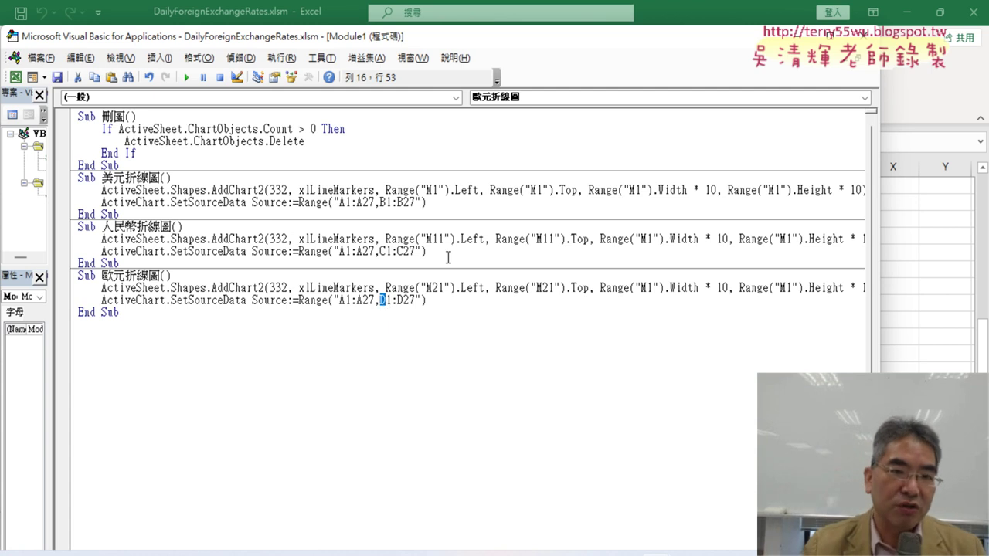
mouse_move(444, 36)
left_mouse_down()
mouse_move(476, 233)
mouse_move(470, 289)
left_mouse_up()
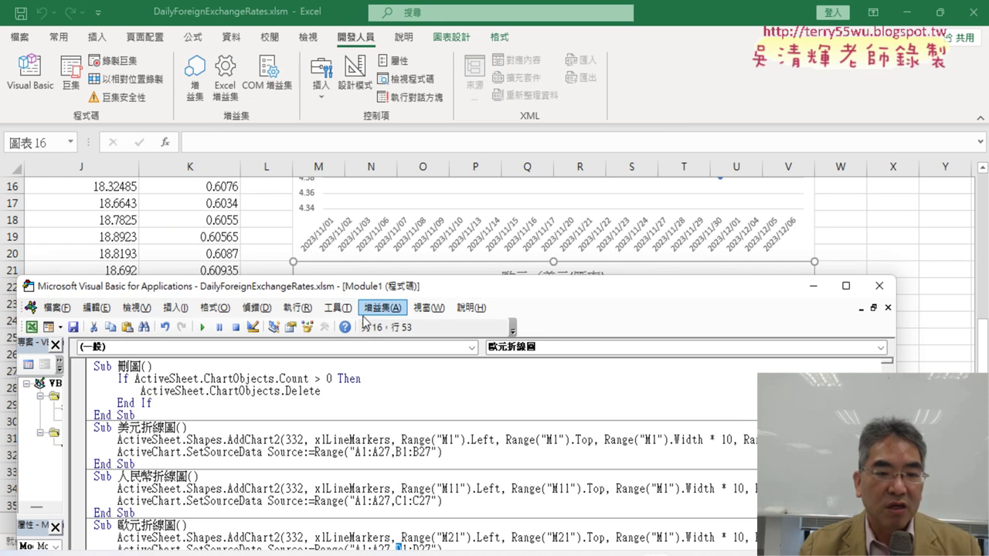
left_click_drag(369, 288, 348, 93)
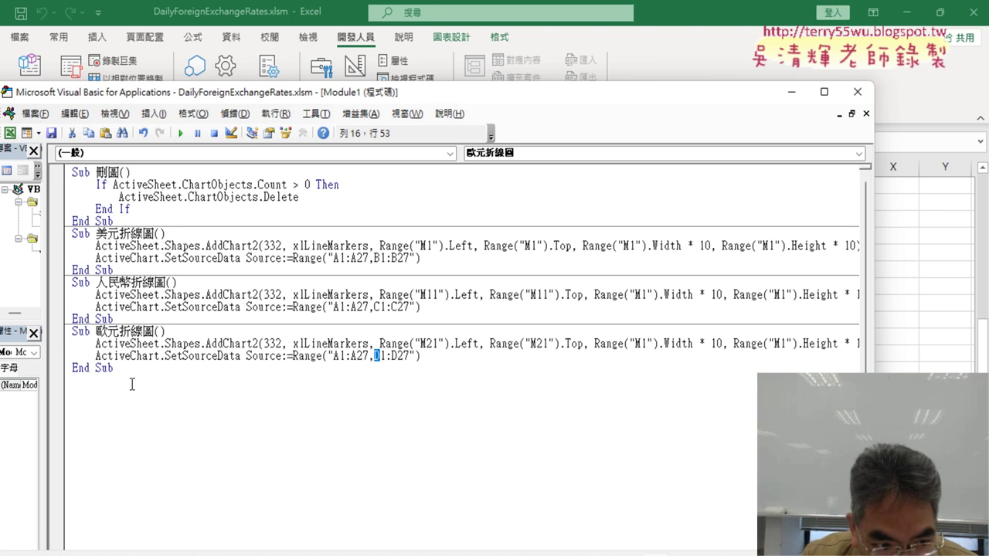
Step: Copy the 美元折線圖 sub to the module's end and rename it 全部折線圖
left_click_drag(68, 259, 70, 235)
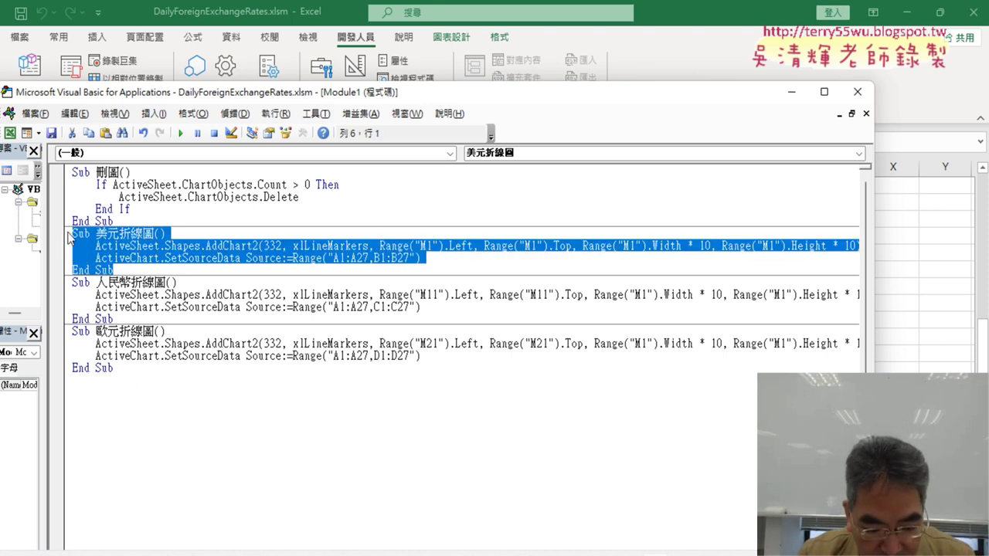
key("ctrl+c")
left_click(126, 420)
key("ctrl+v")
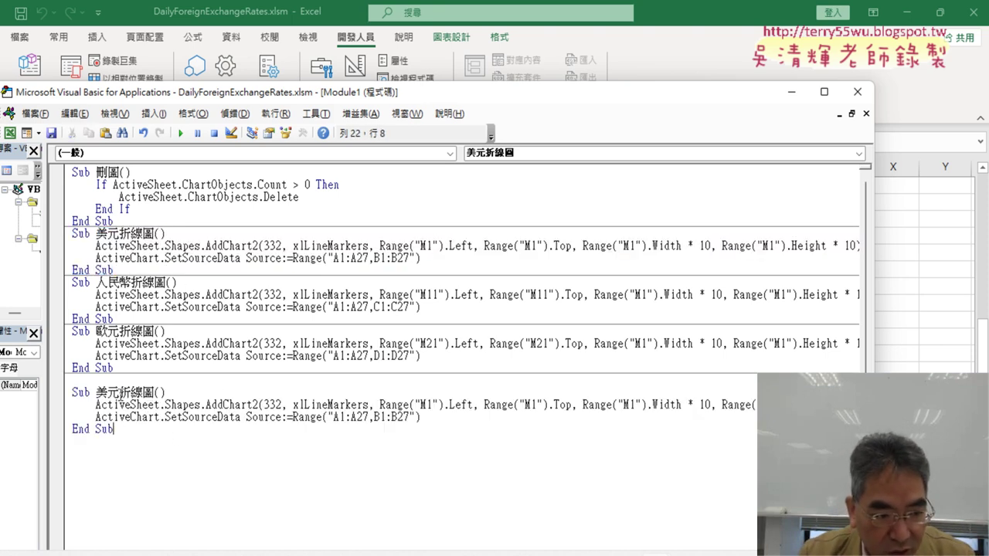
left_click_drag(119, 393, 96, 392)
type("fm")
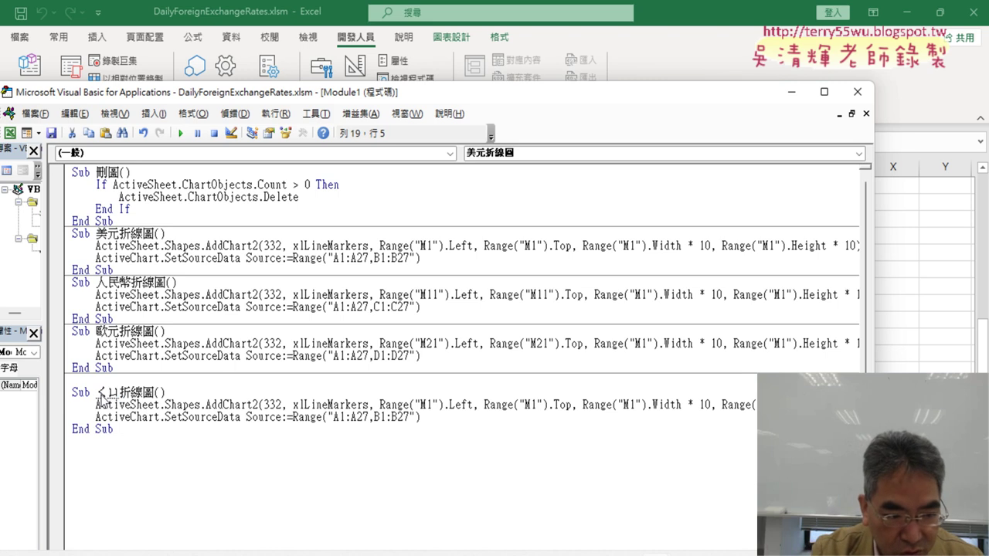
type("061j4")
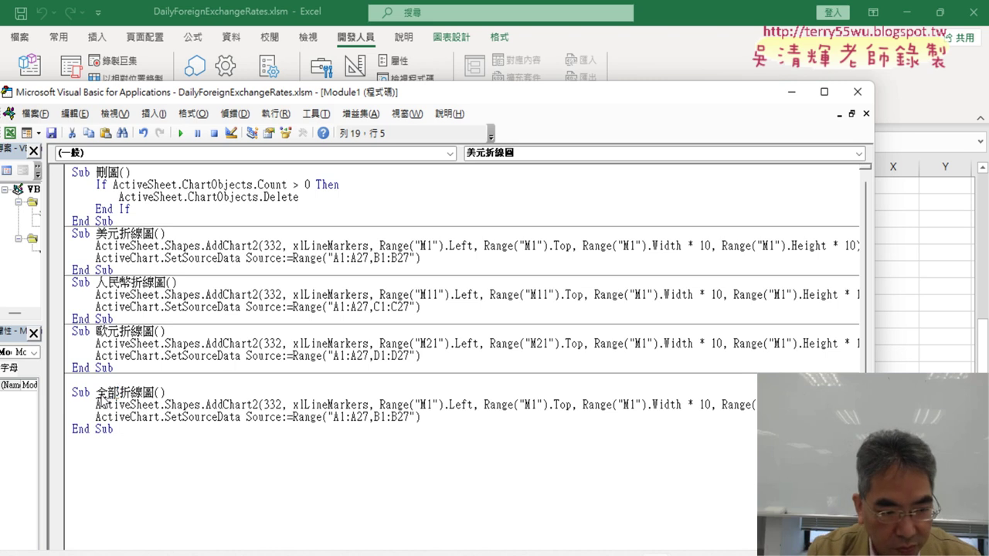
key("Return")
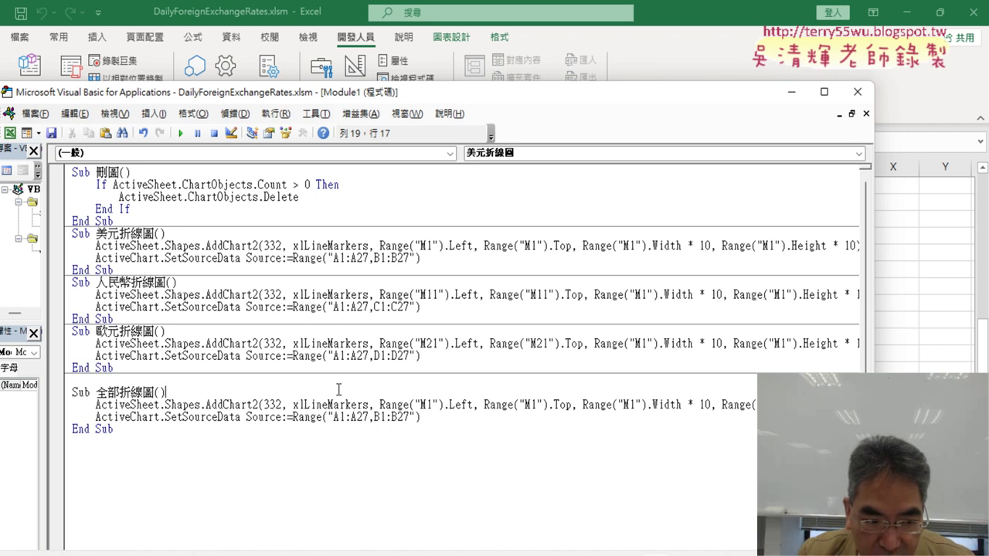
Step: Wrap the AddChart2 and SetSourceData lines in an indented For i = 1 To 10 … Next loop
key("Return")
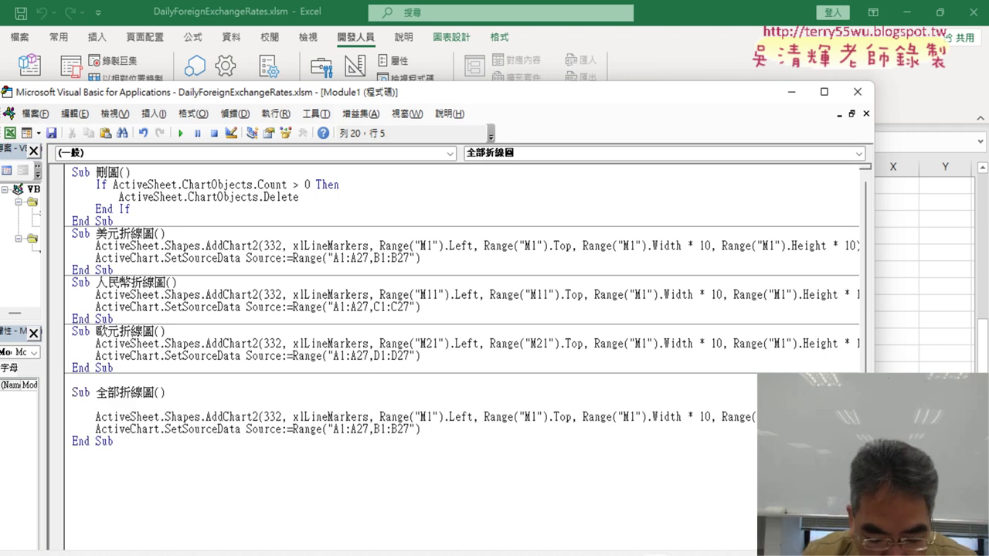
type("fo")
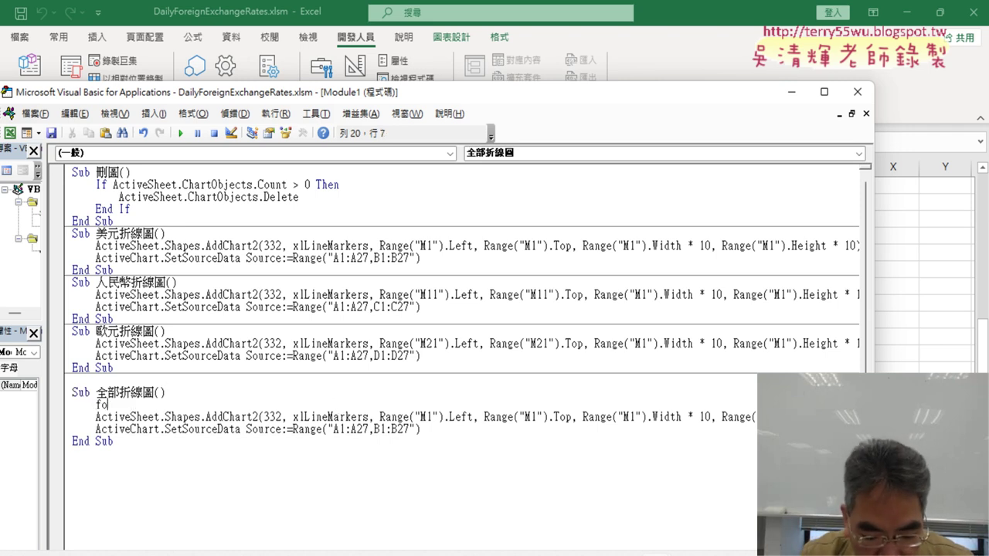
type("r i=1")
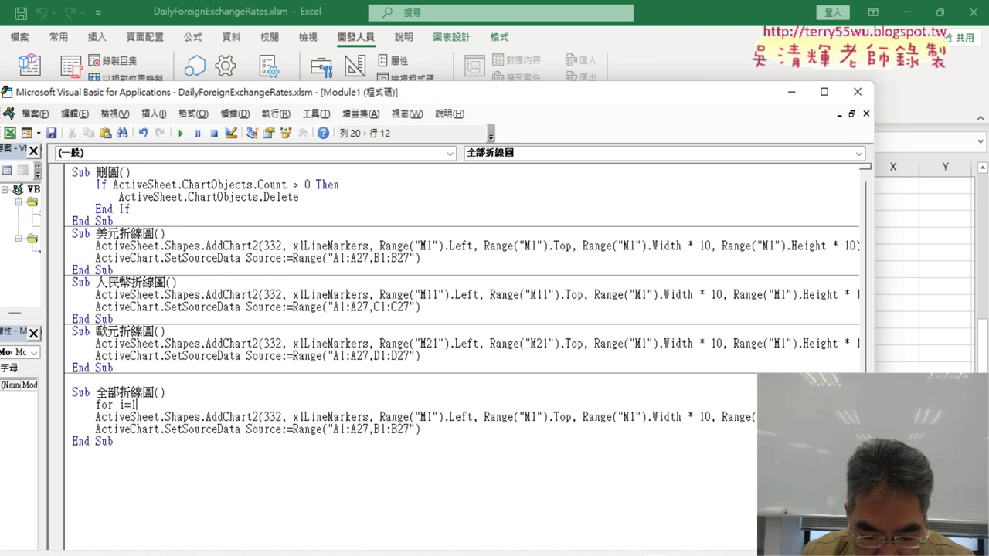
type("0")
key("Return")
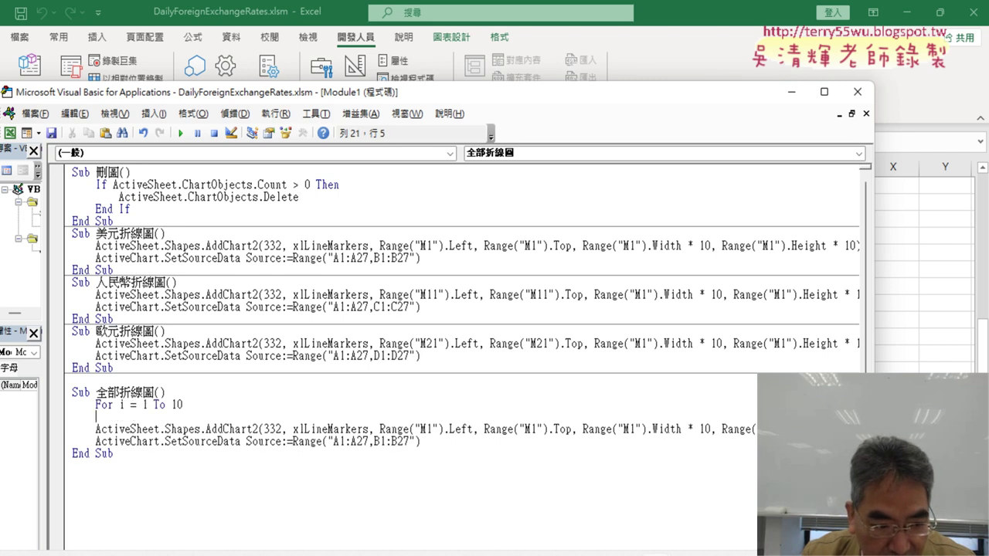
key("Return")
type("Next")
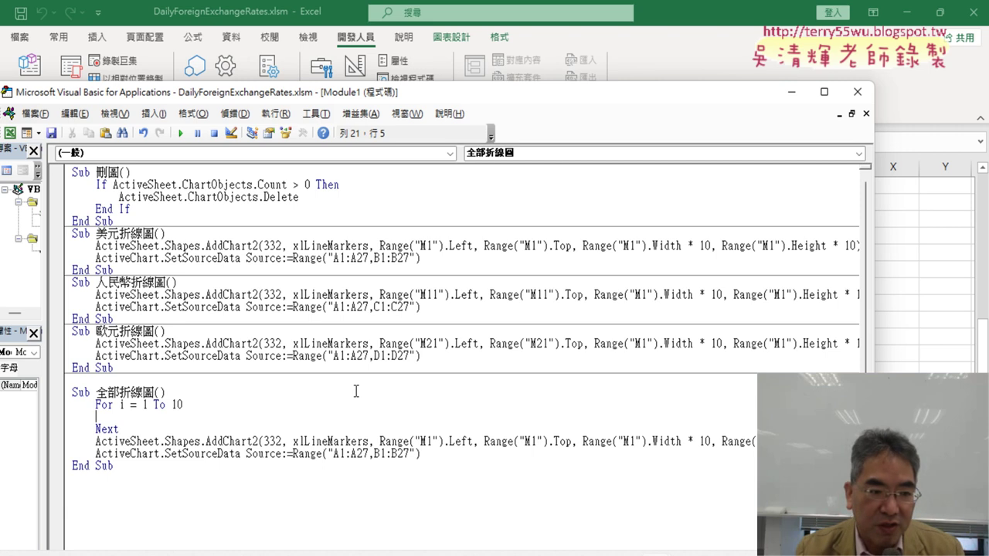
left_click(431, 456)
mouse_move(433, 457)
left_mouse_down()
mouse_move(73, 442)
mouse_move(73, 423)
left_mouse_up()
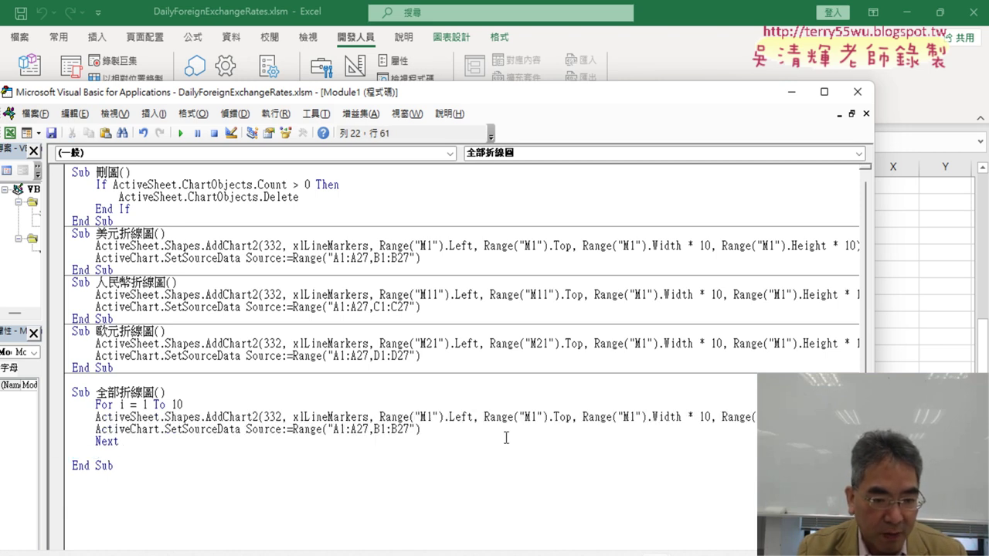
left_click_drag(421, 430, 57, 418)
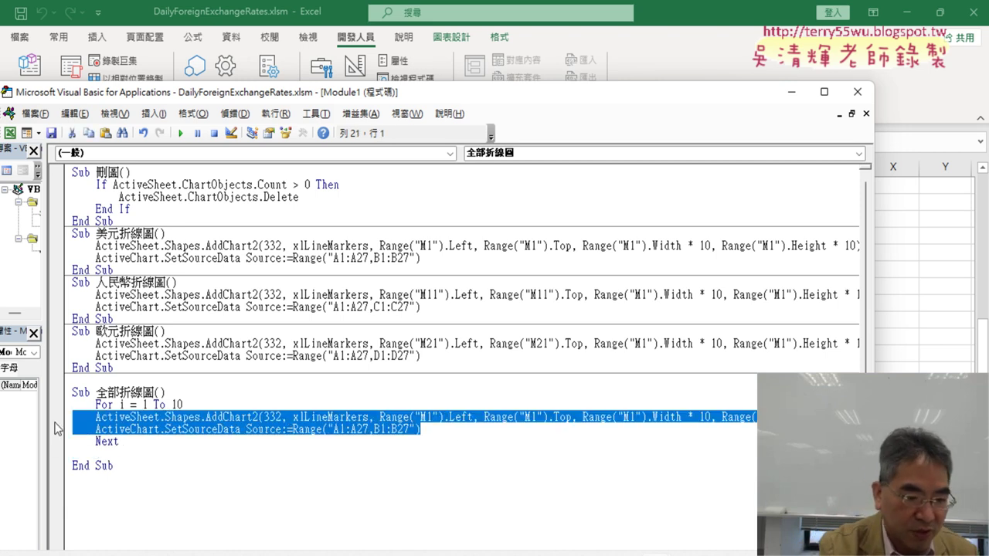
key("Tab")
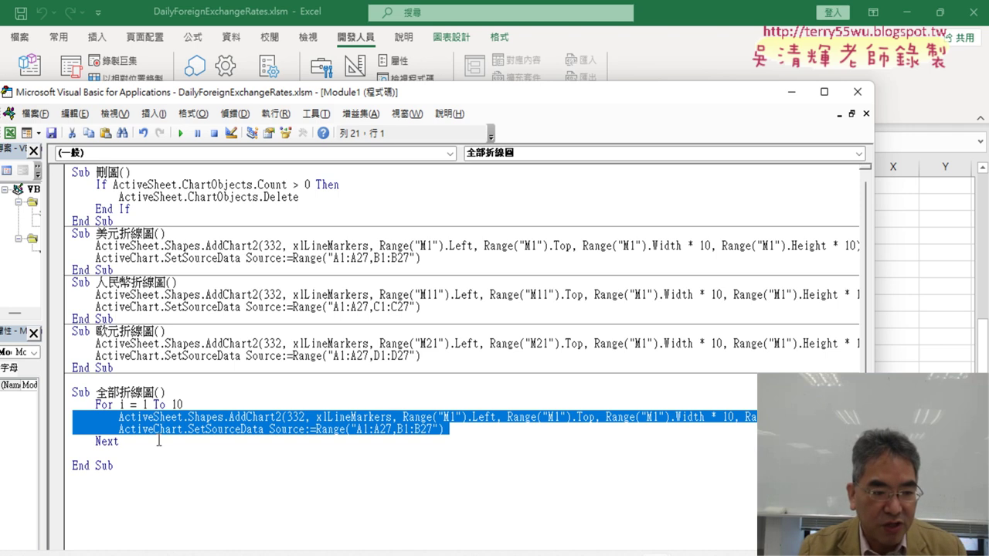
left_click(158, 441)
key("Delete")
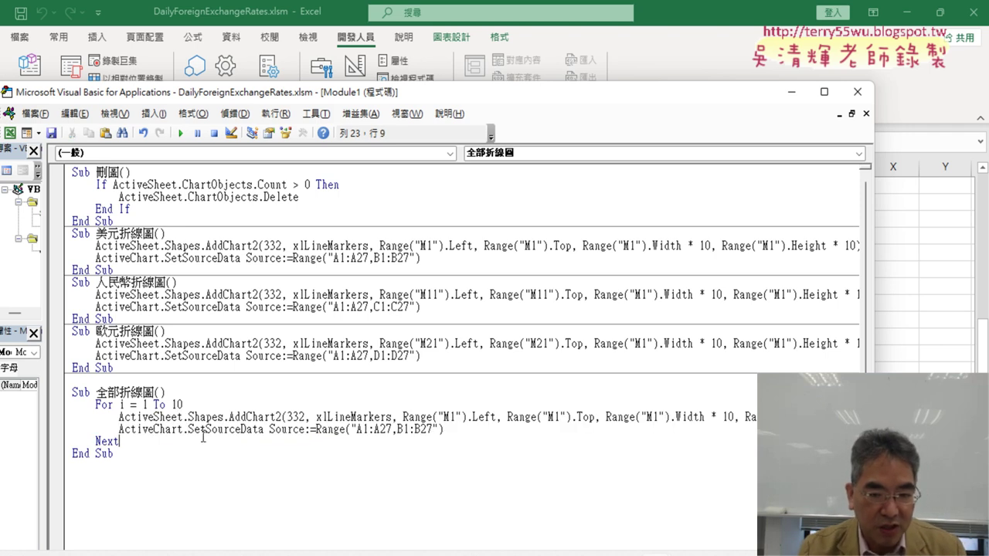
left_click_drag(457, 418, 452, 418)
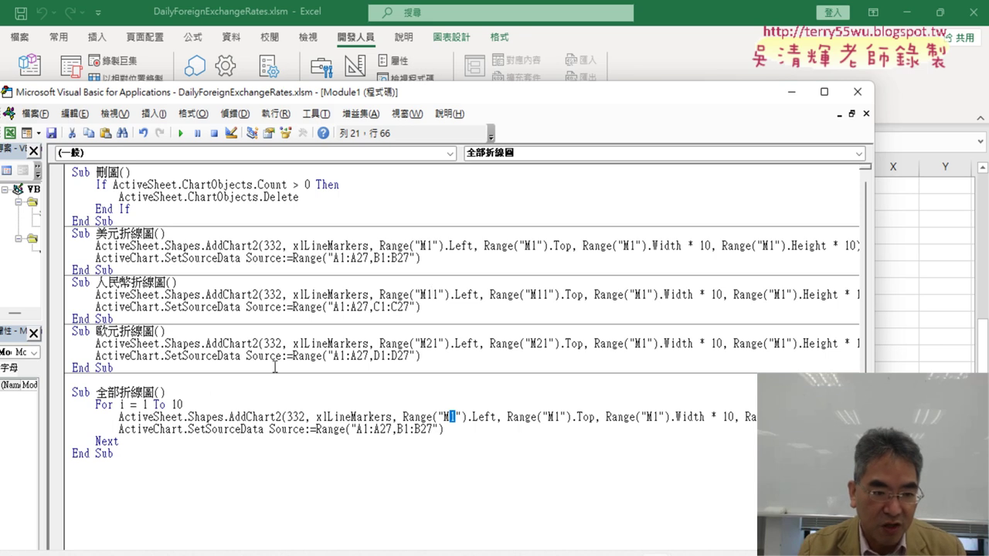
Step: Add an indented k = 1 line under the 全部折線圖 header
left_click(204, 396)
key("Return")
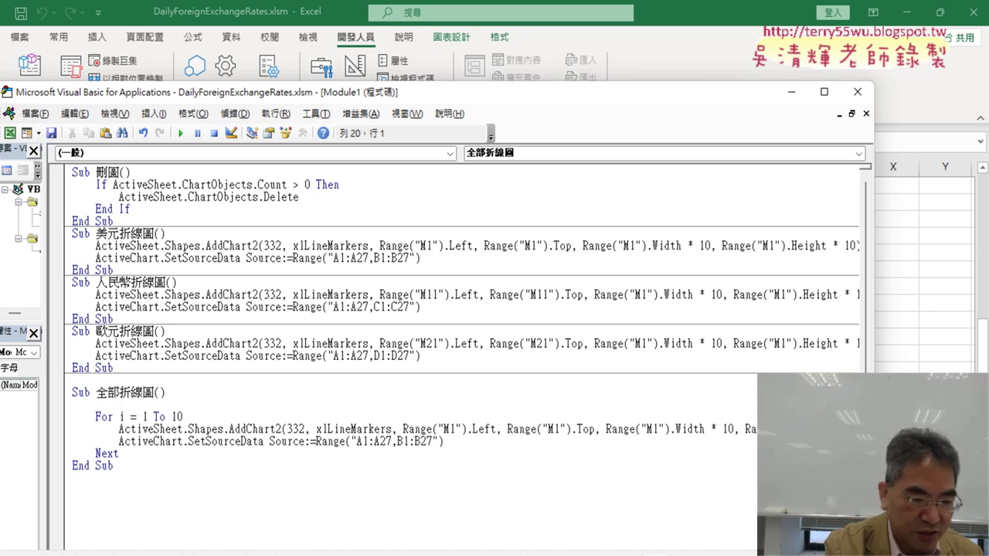
key("Tab")
type("k")
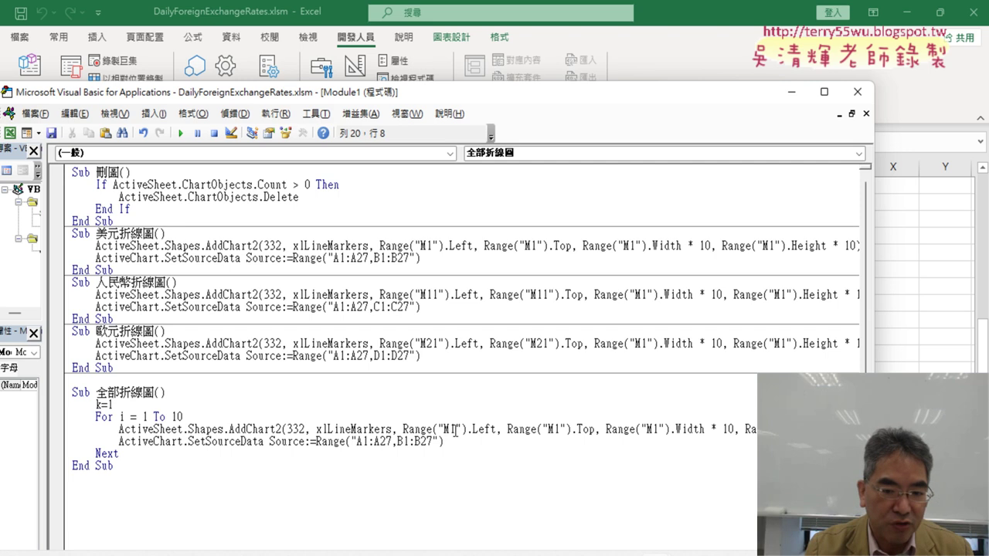
left_click(455, 442)
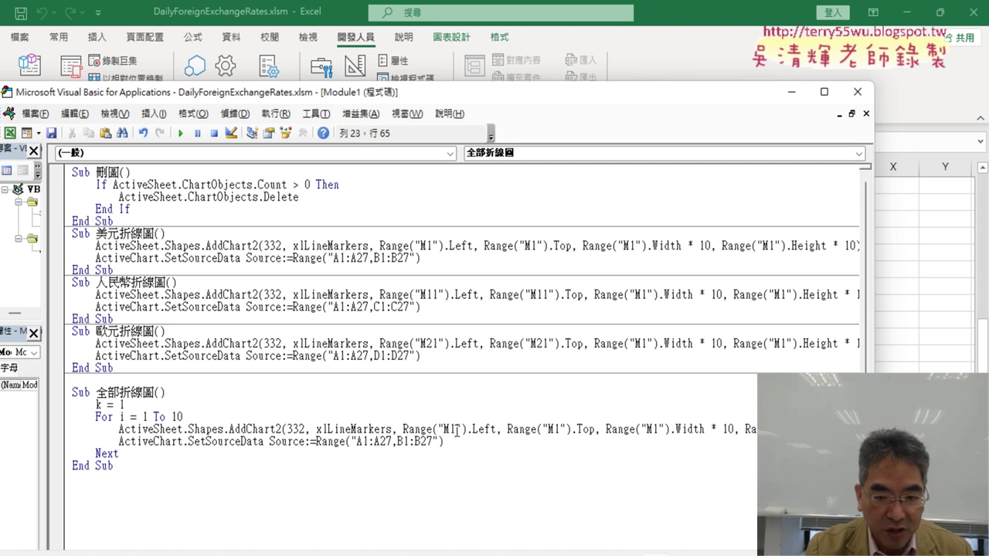
Step: Change the chart's Left and Top anchors from Range("M1") to Range("M" & k)
double_click(454, 430)
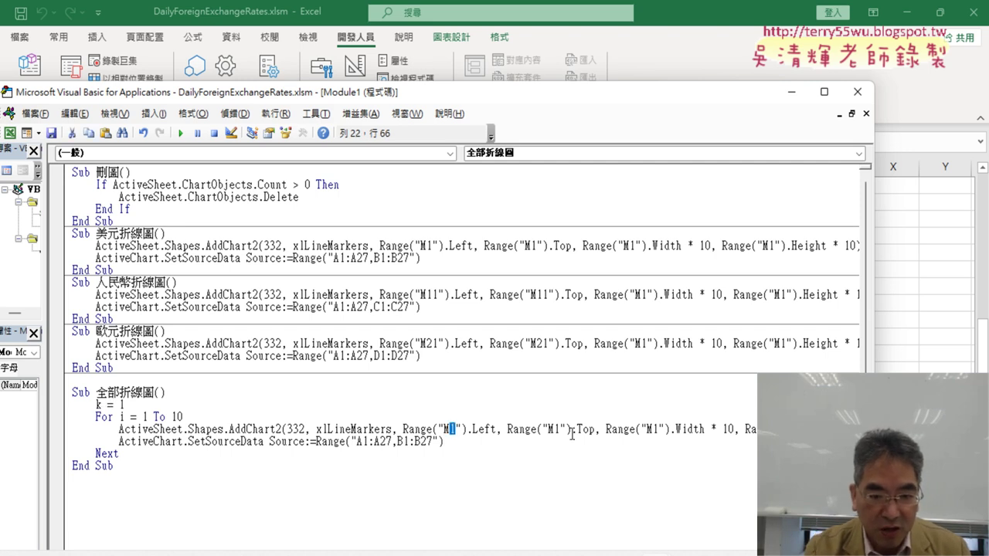
type("M\"")
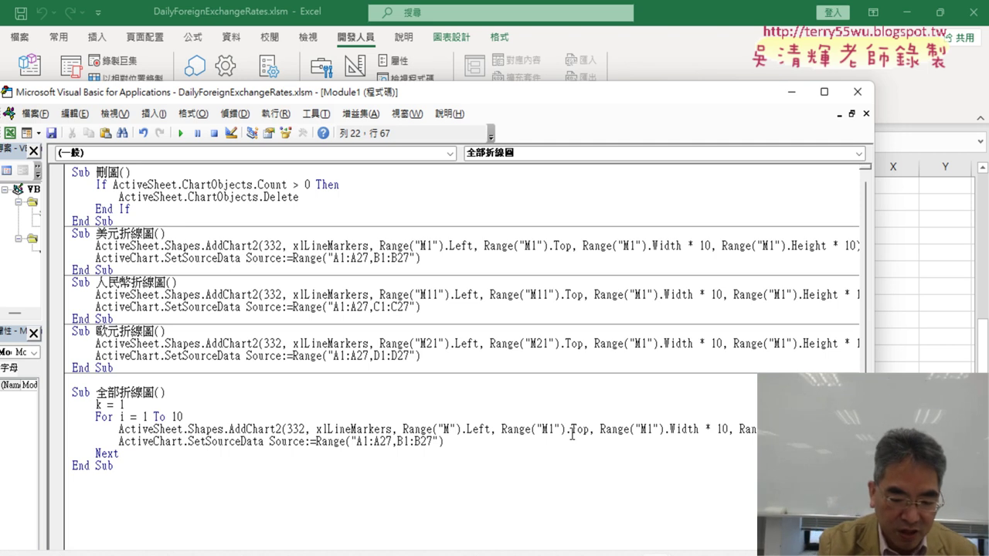
type("&k")
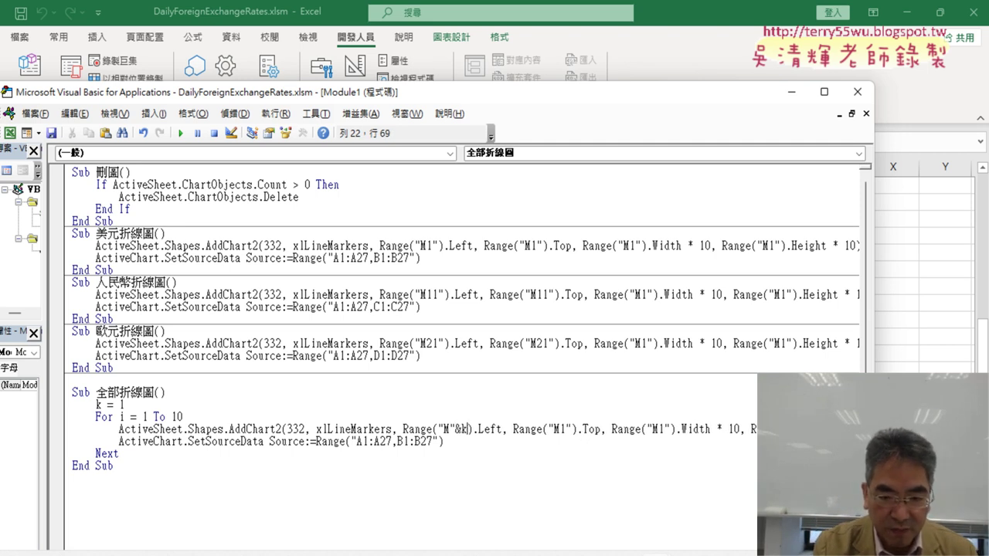
left_click_drag(569, 429, 563, 430)
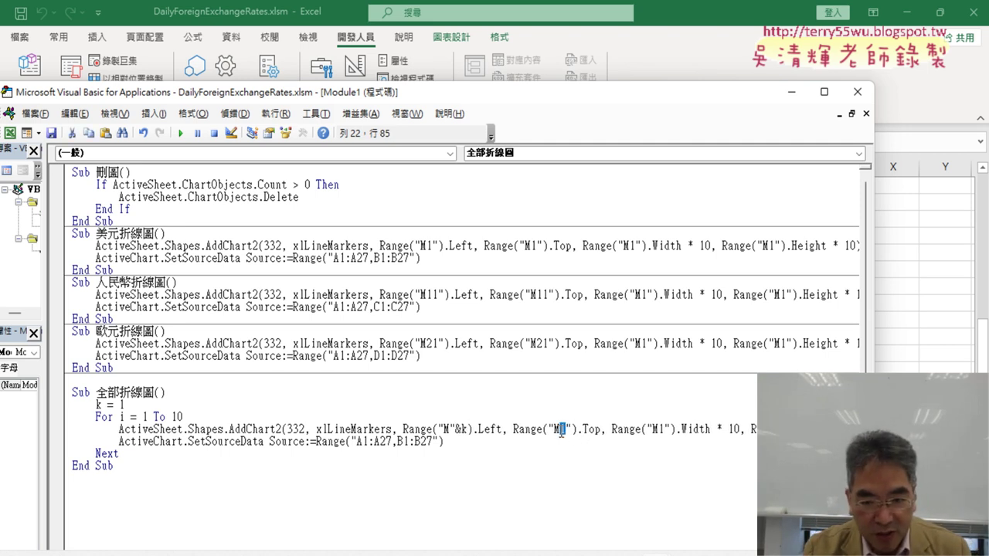
key("BackSpace")
key("Right")
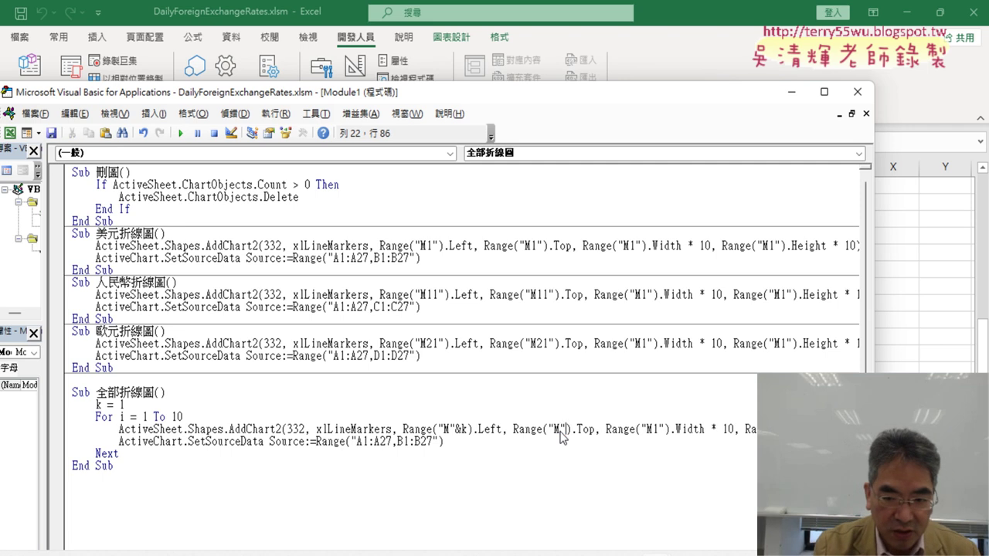
type("k")
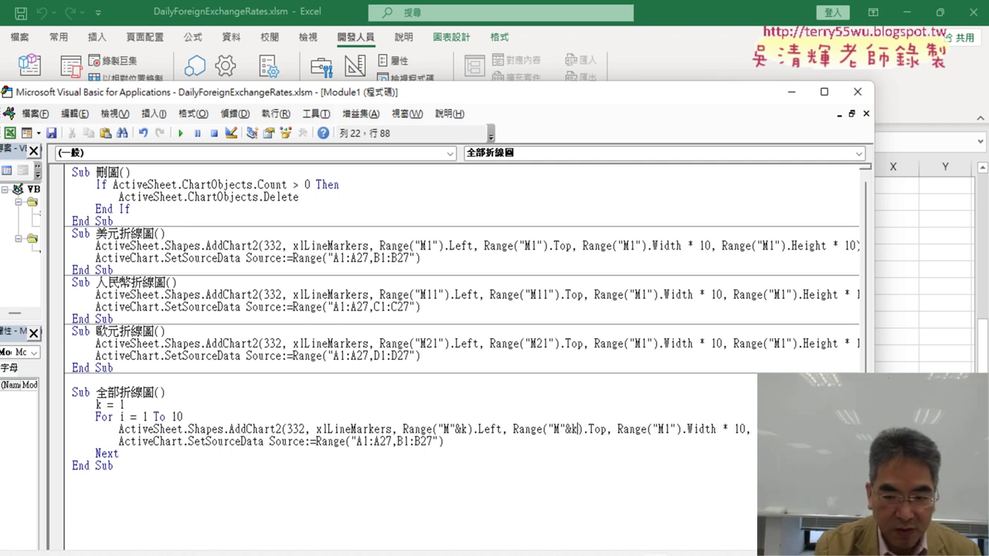
left_click(527, 459)
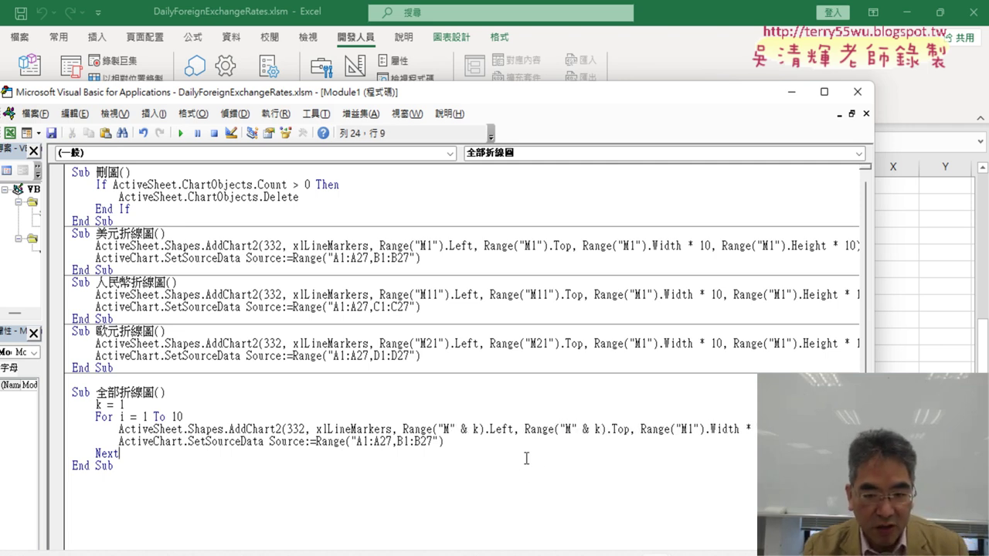
Step: Add k = k + 10 after the SetSourceData line inside the loop
left_click(487, 442)
key("Return")
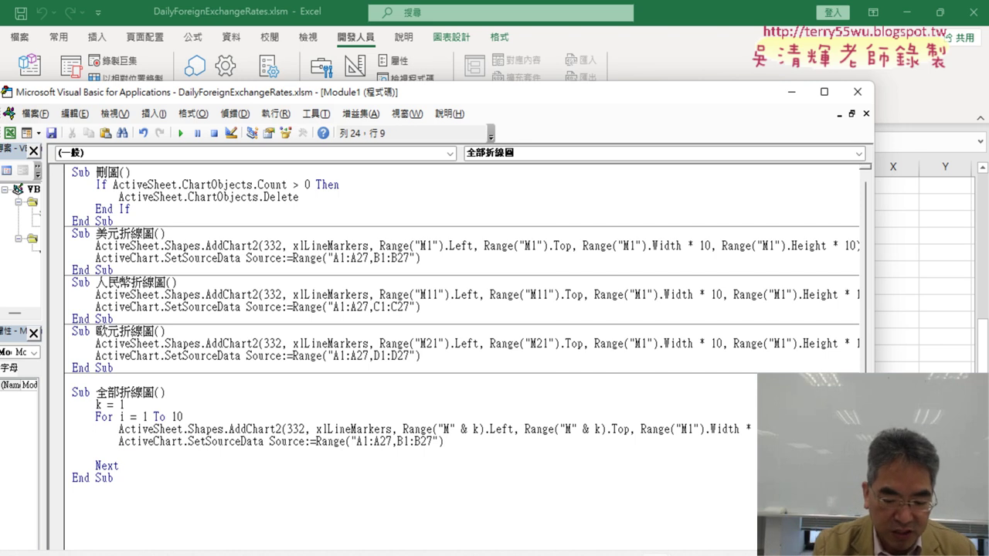
type("k")
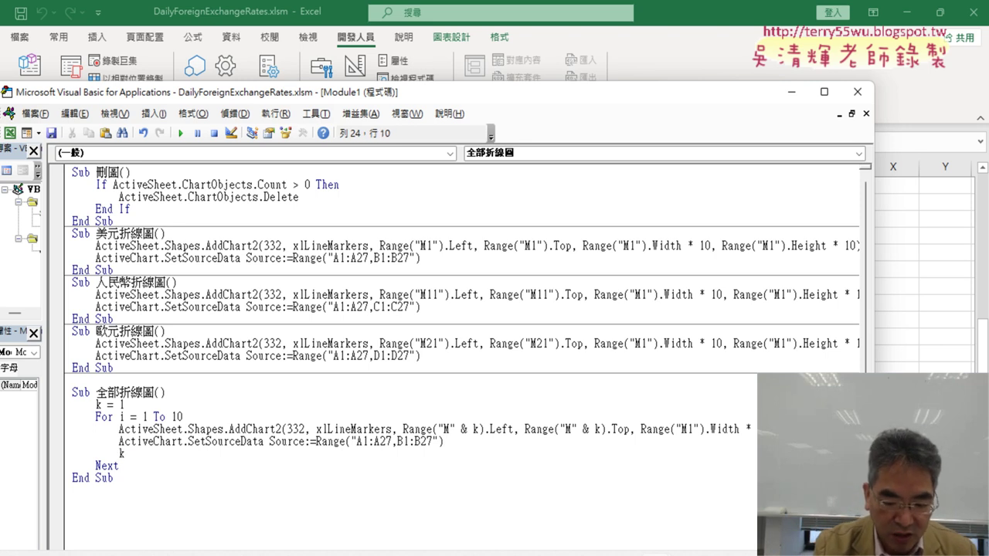
type("=k+")
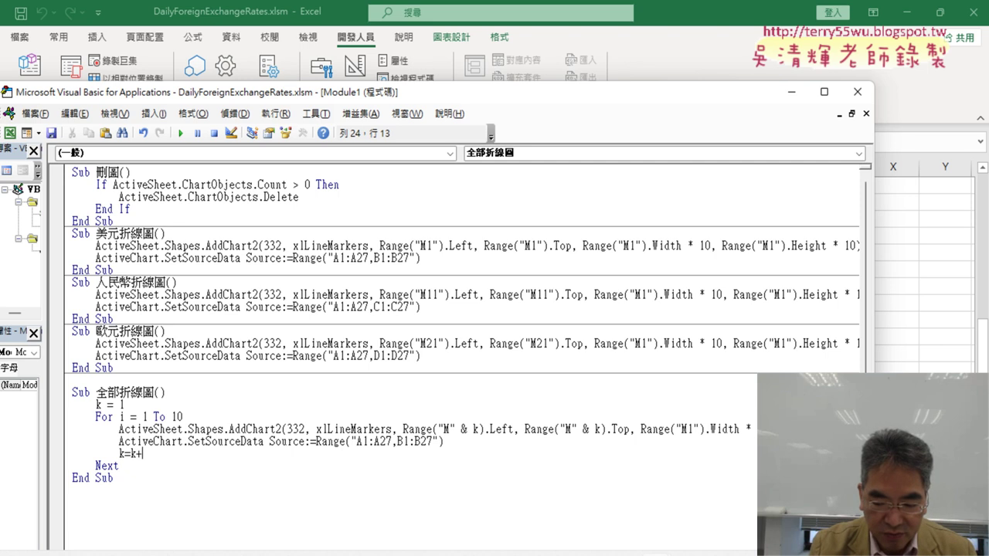
type("10")
left_click(473, 500)
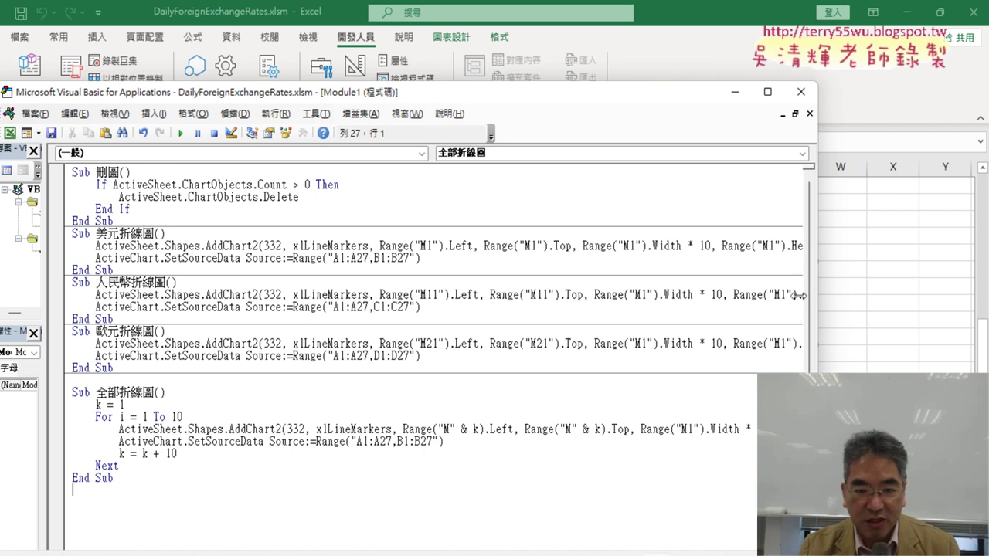
Step: Narrow the code window and run 刪圖 to delete all existing charts
left_click_drag(875, 306, 456, 306)
left_click(163, 202)
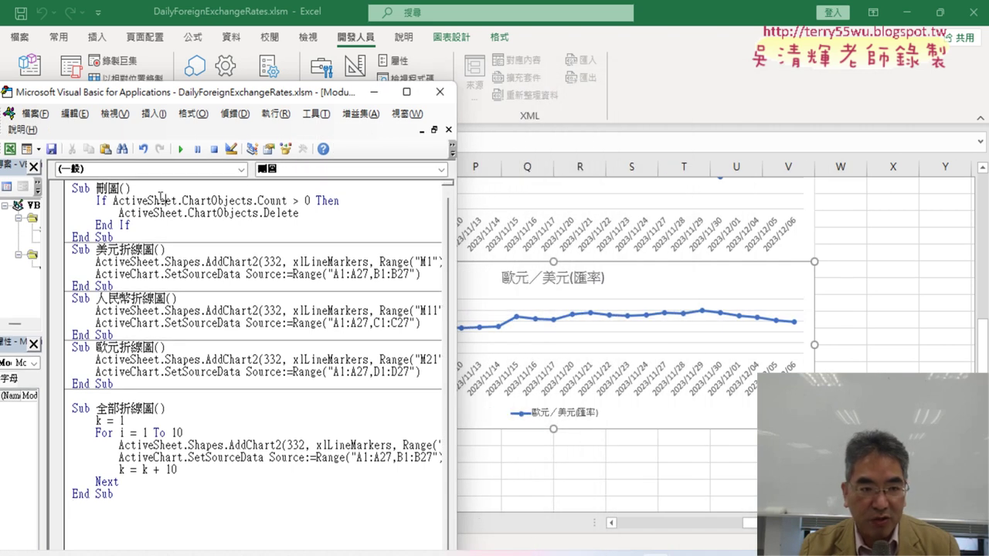
left_click(180, 148)
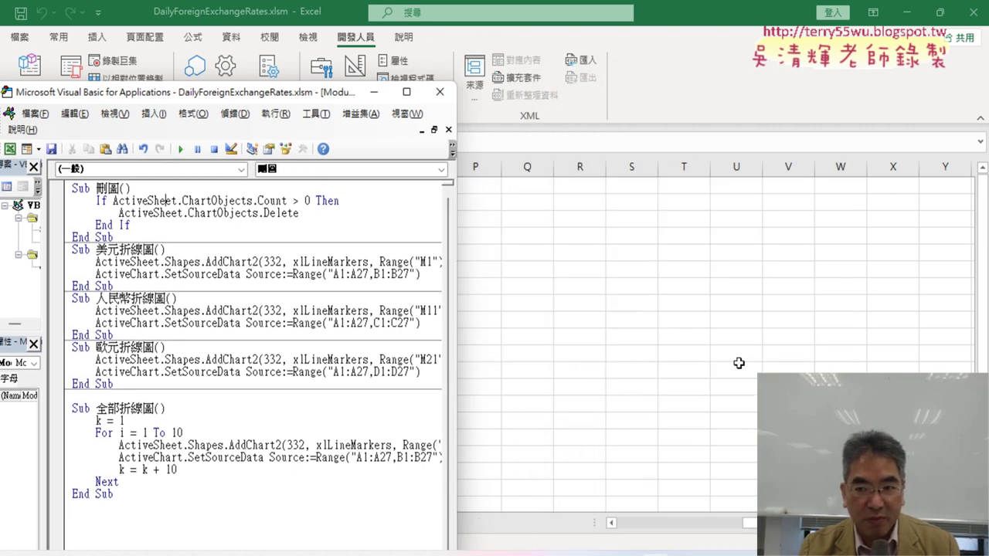
Step: Run 全部折線圖 and scroll the sheet to review the stacked 美元／新台幣(匯率) line charts
left_click(187, 446)
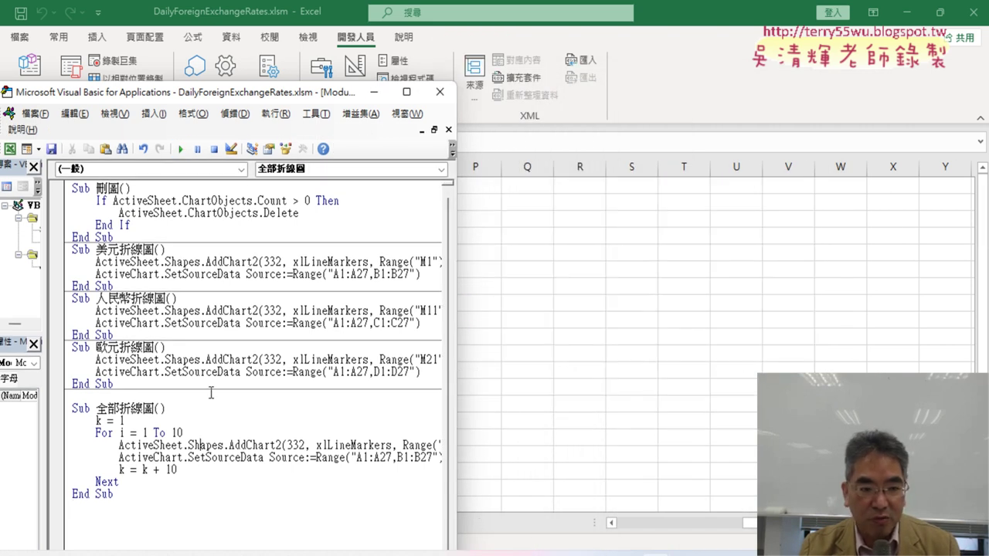
left_click(180, 148)
left_click(924, 313)
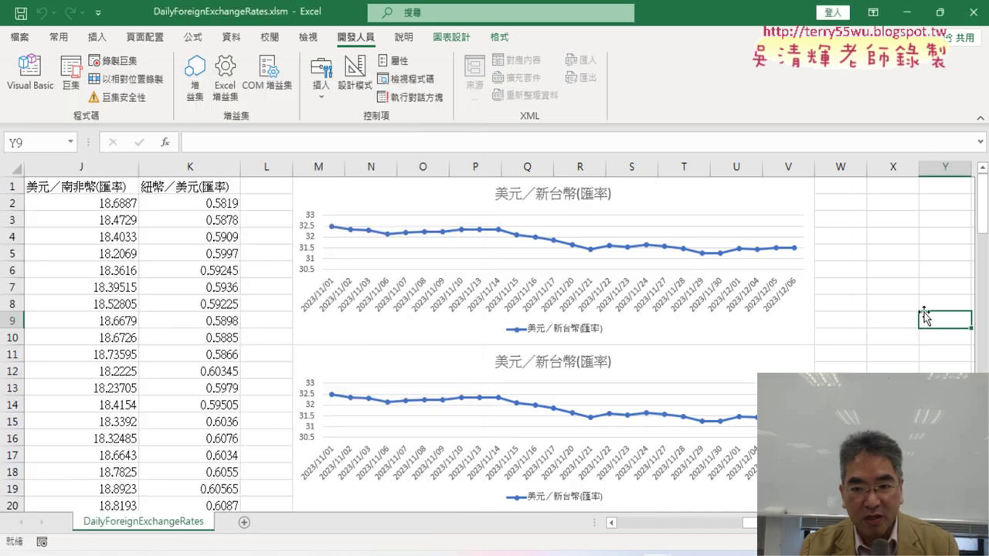
scroll(852, 349, "down", 4)
scroll(852, 350, "down", 6)
scroll(852, 350, "down", 5)
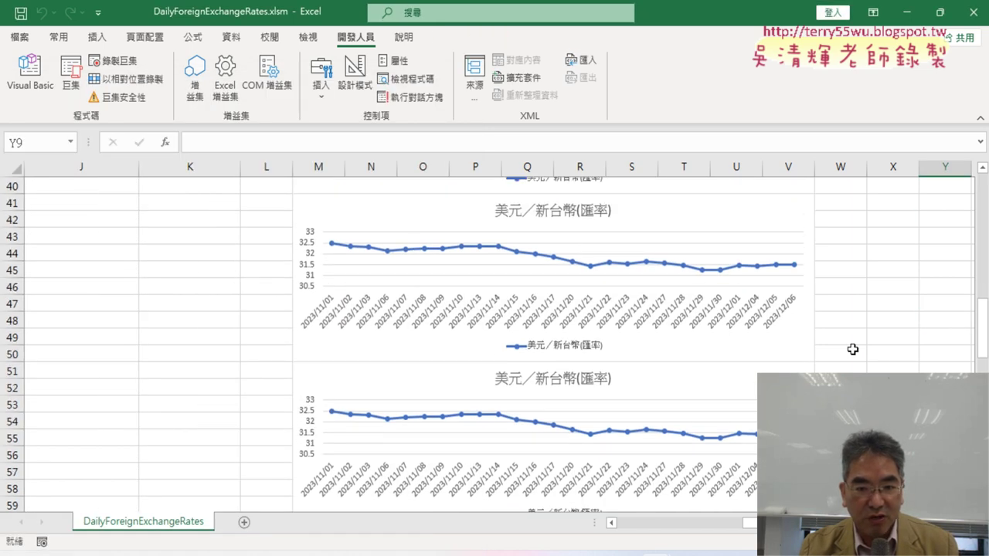
scroll(852, 349, "down", 4)
scroll(853, 349, "down", 5)
scroll(852, 350, "down", 3)
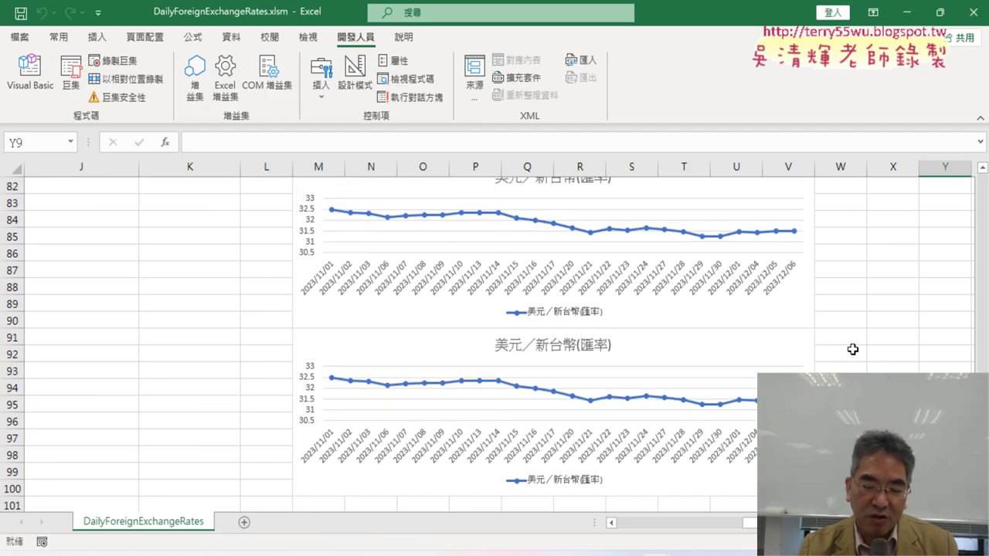
scroll(852, 350, "down", 3)
scroll(853, 349, "up", 7)
scroll(852, 349, "up", 6)
scroll(852, 350, "up", 4)
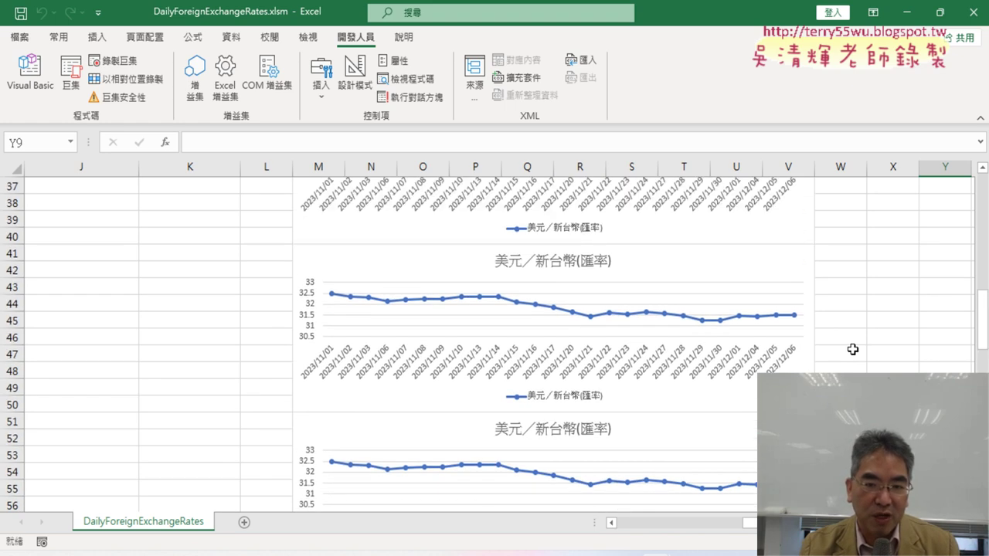
scroll(853, 350, "up", 8)
scroll(853, 349, "up", 5)
scroll(852, 350, "up", 1)
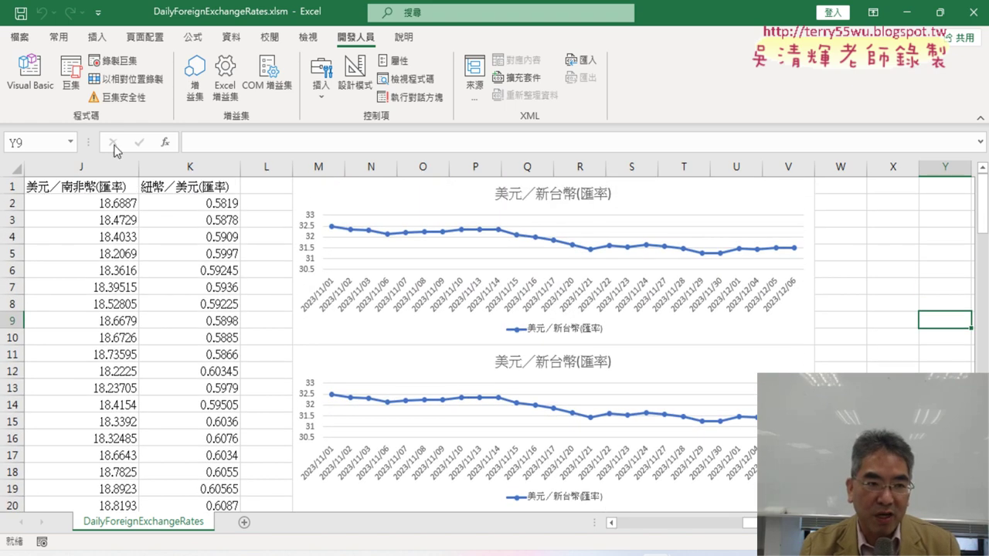
Step: Reopen the macro code full width and highlight the fixed column letter B in the source range
left_click(29, 71)
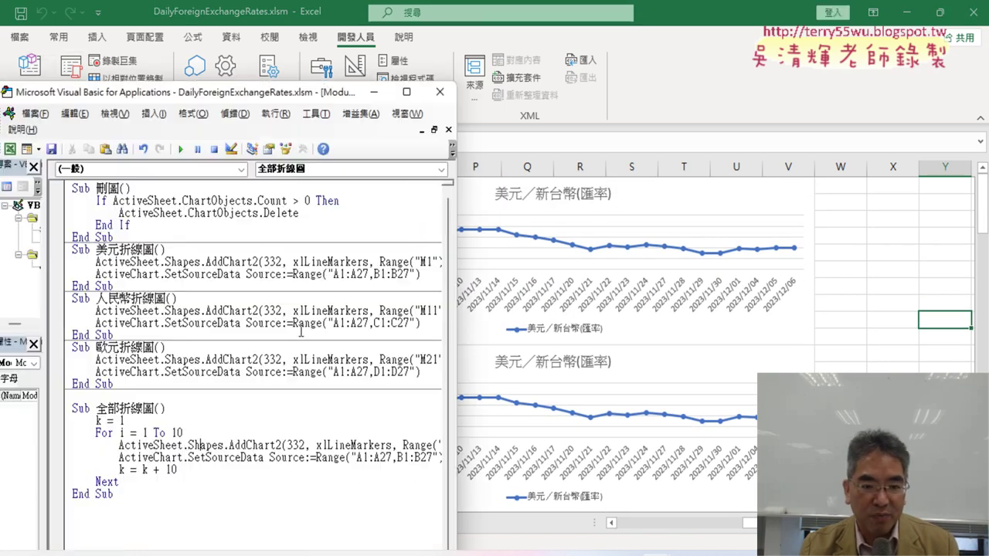
left_click_drag(459, 401, 670, 416)
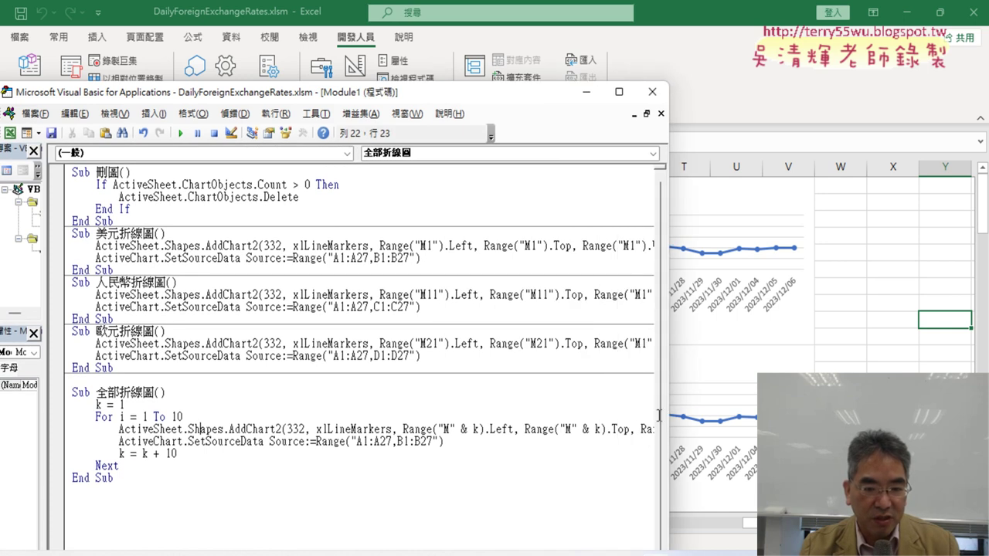
left_click_drag(405, 446, 397, 446)
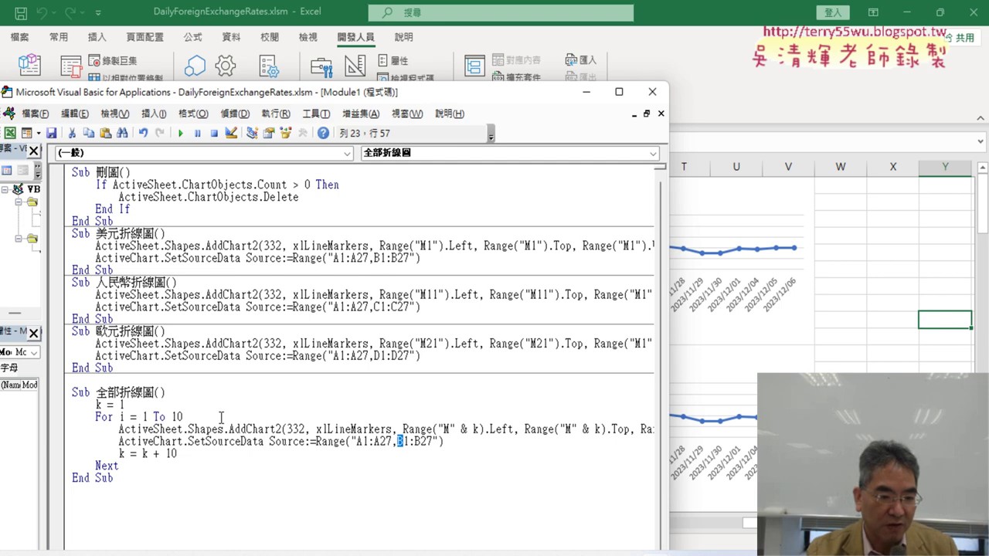
Step: Insert an indented line col = Mid("BCDEFGHIJK", i, 1) right after For i = 1 To 10
left_click(318, 416)
key("Return")
key("Tab")
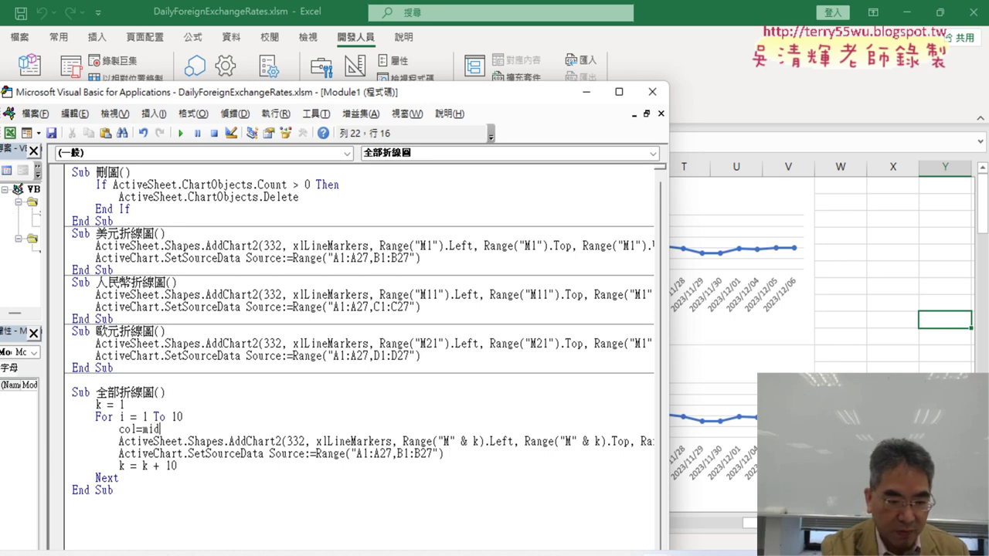
type("(\"")
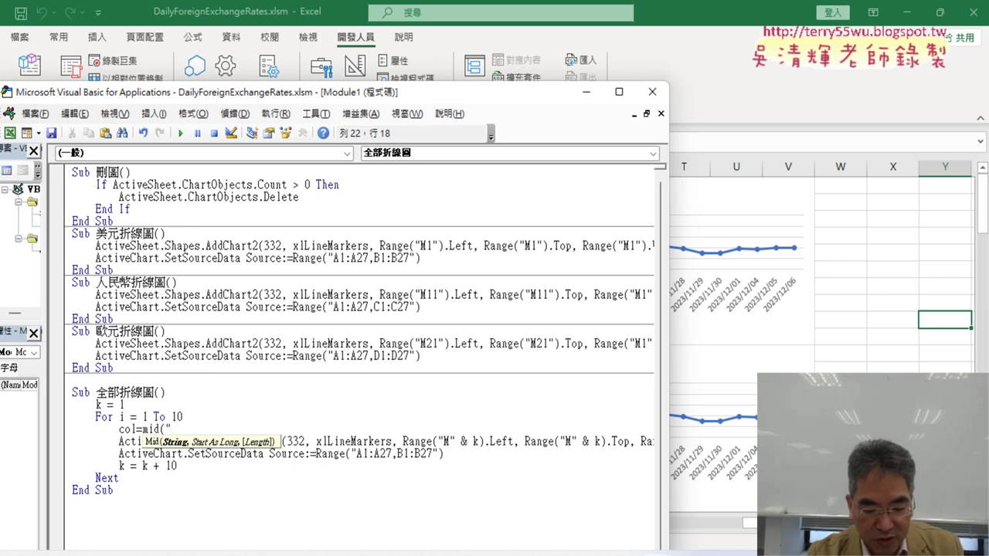
type("B")
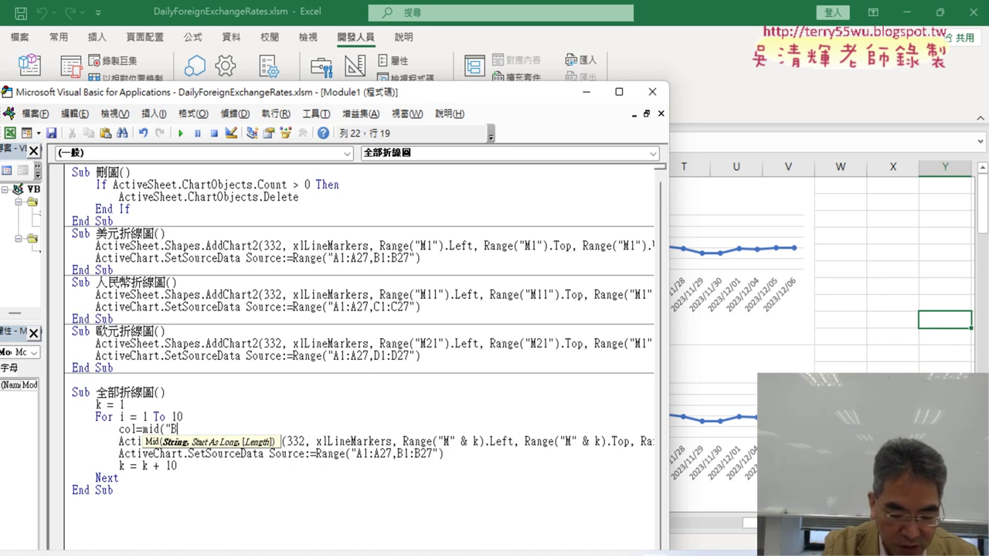
type("CDEF")
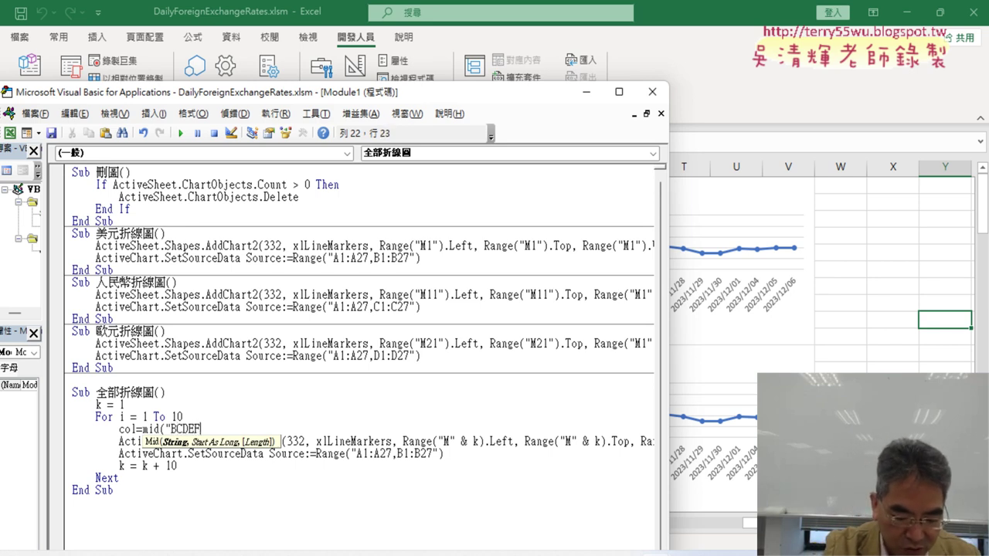
type("GHIJ")
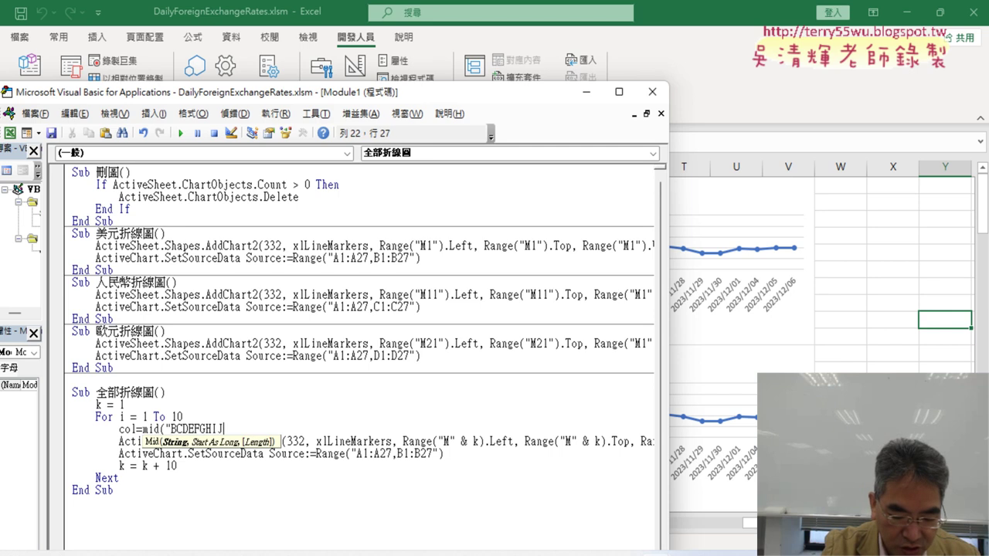
type("K")
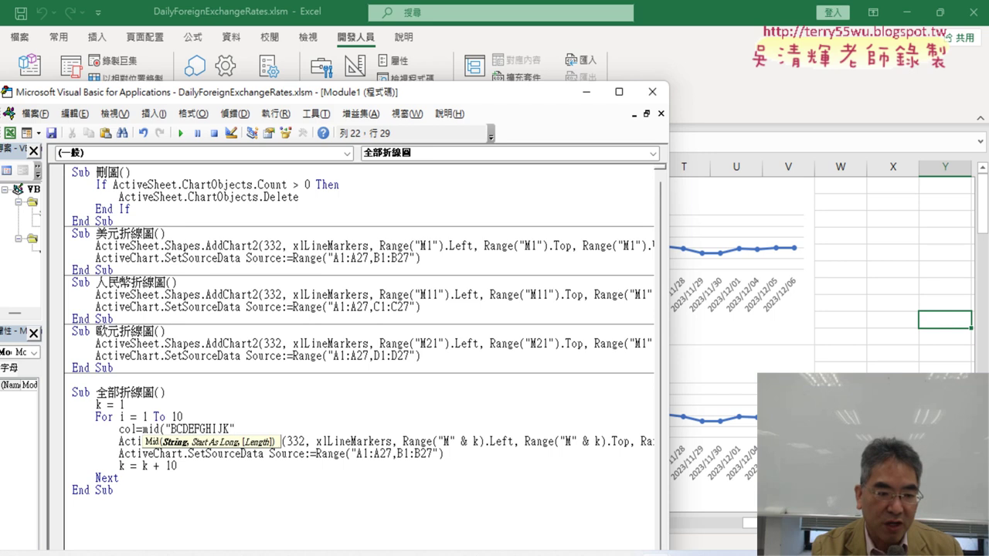
type(",")
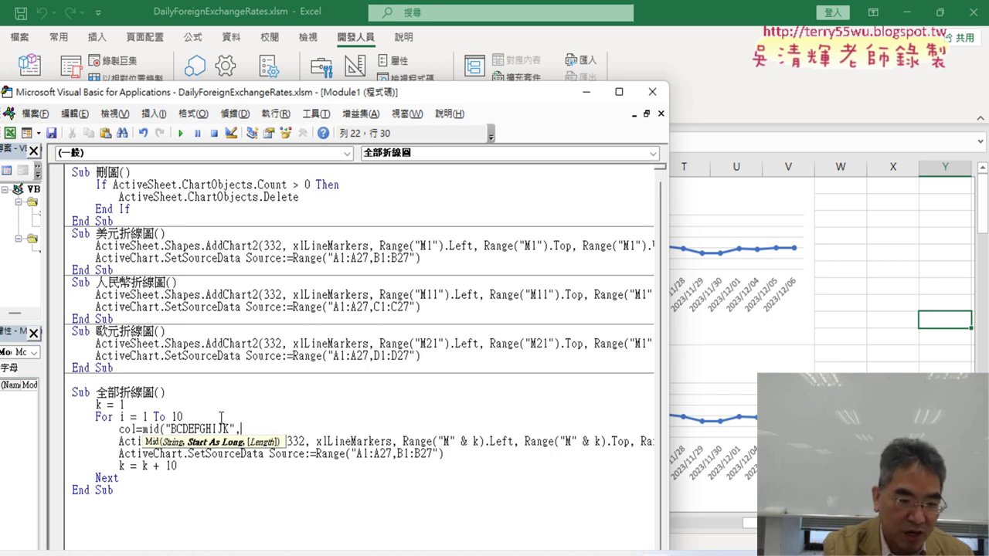
type("i")
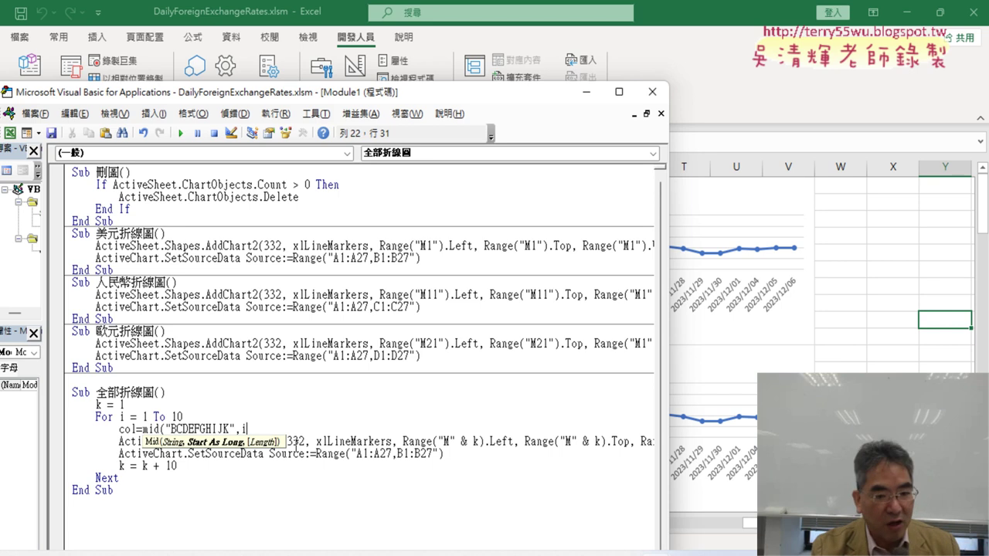
type(",1")
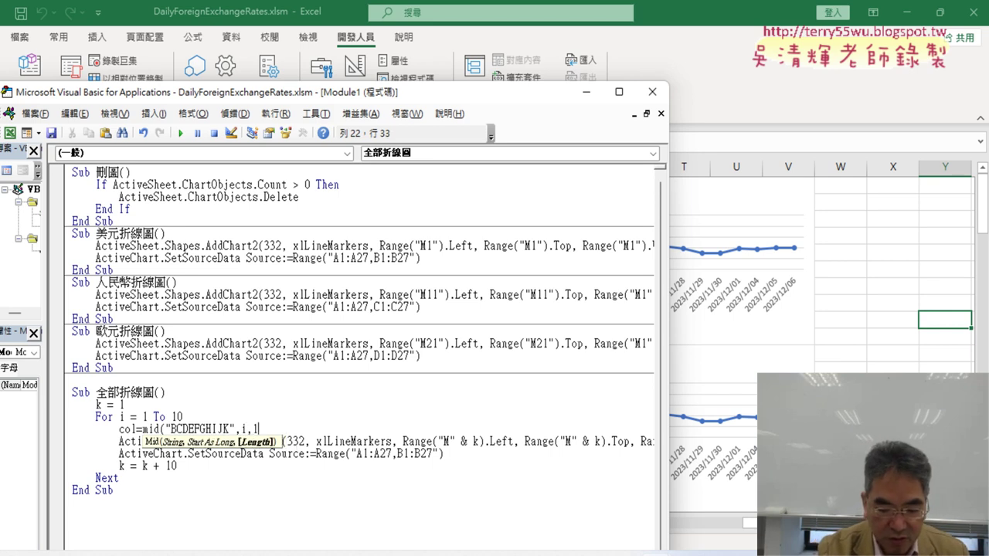
type(")")
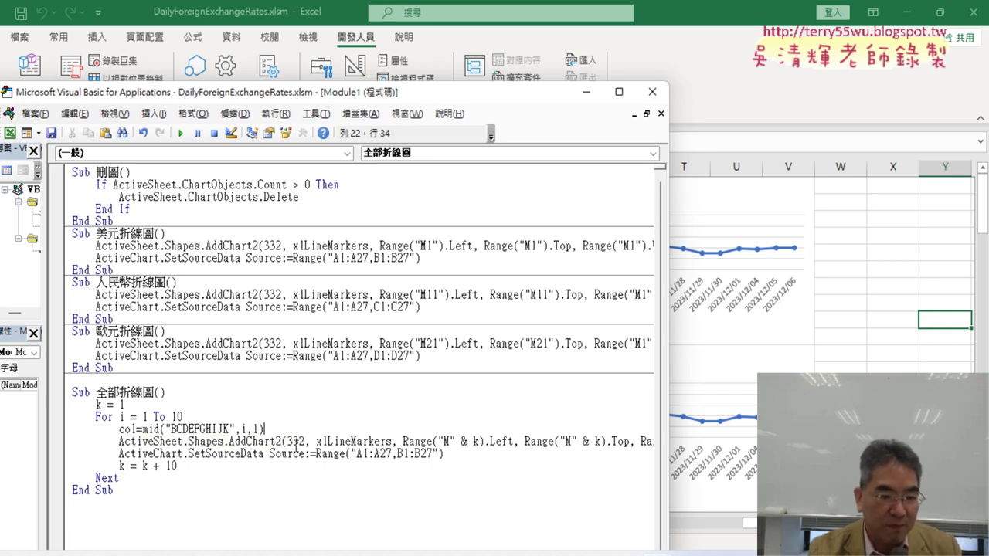
left_click(254, 455)
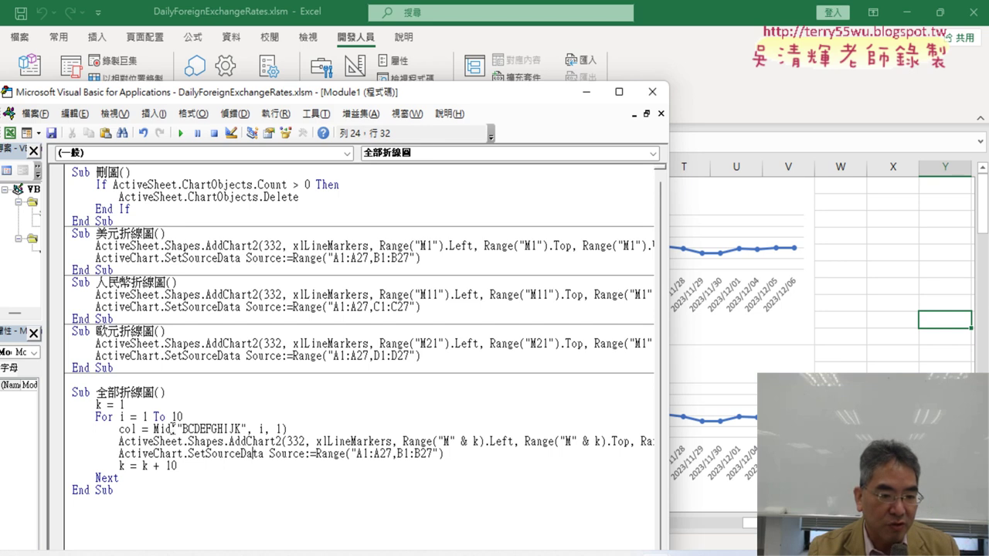
left_click_drag(183, 429, 189, 429)
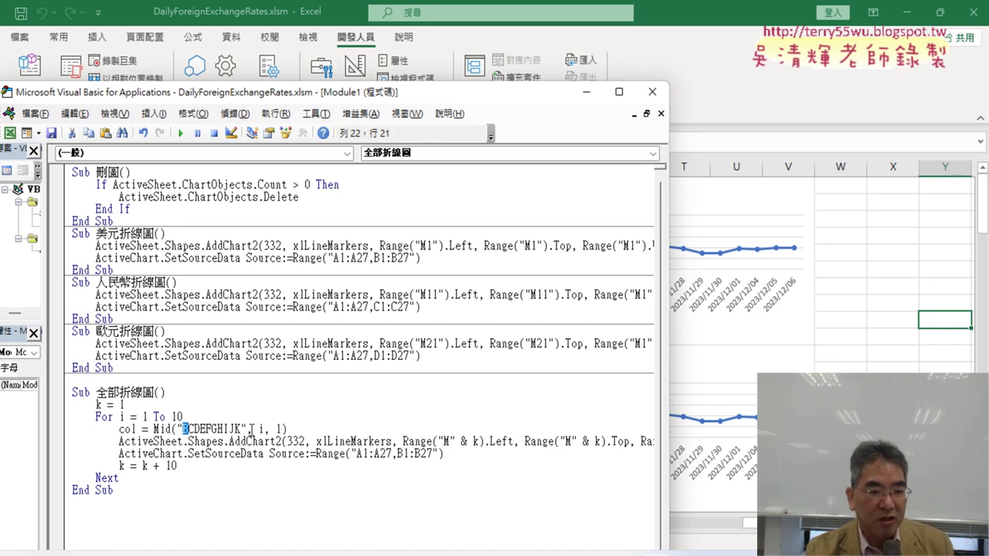
left_click_drag(190, 429, 194, 427)
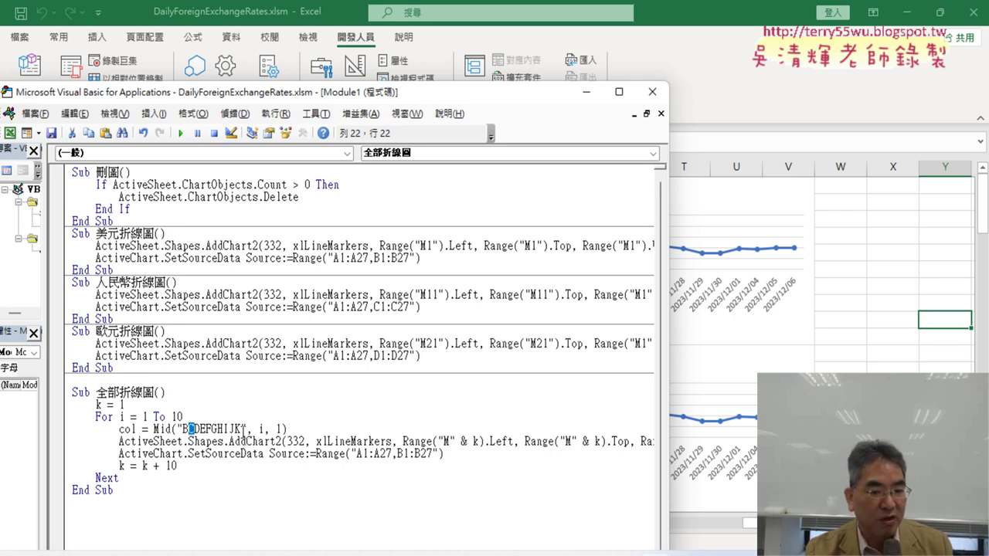
left_click_drag(120, 429, 138, 429)
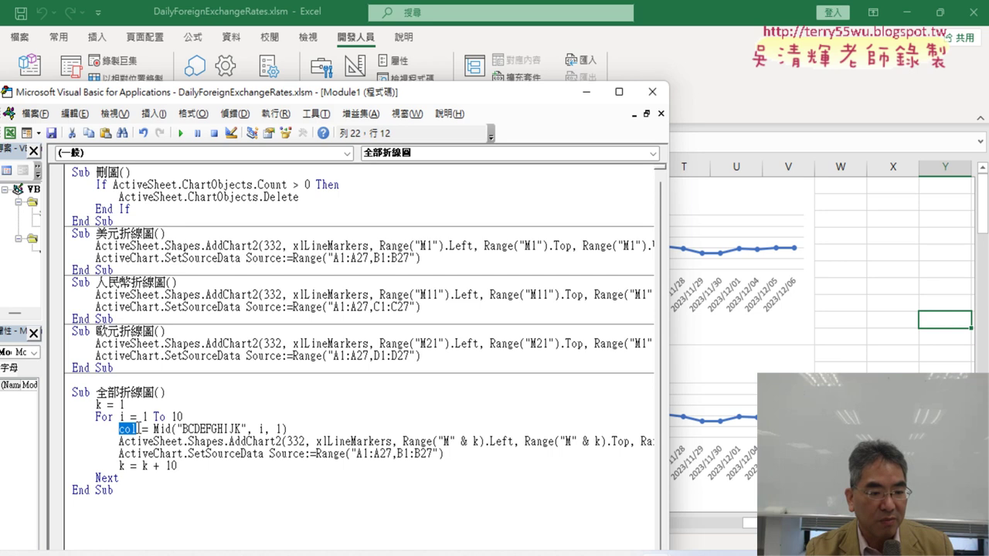
mouse_move(397, 455)
left_mouse_down()
mouse_move(421, 455)
mouse_move(397, 455)
left_mouse_up()
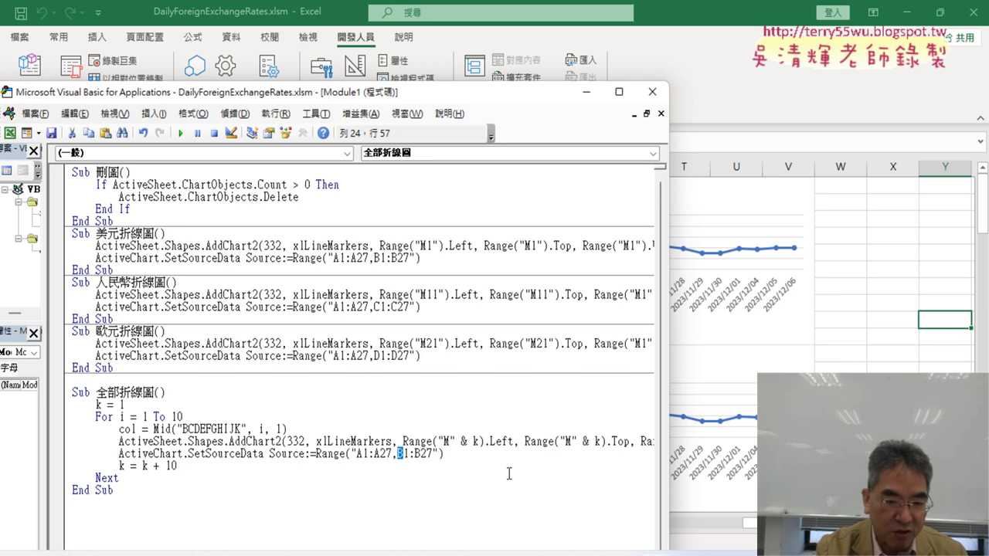
Step: Replace the first chart column letter in SetSourceData with " & col & "
type("\"\"")
key("Left")
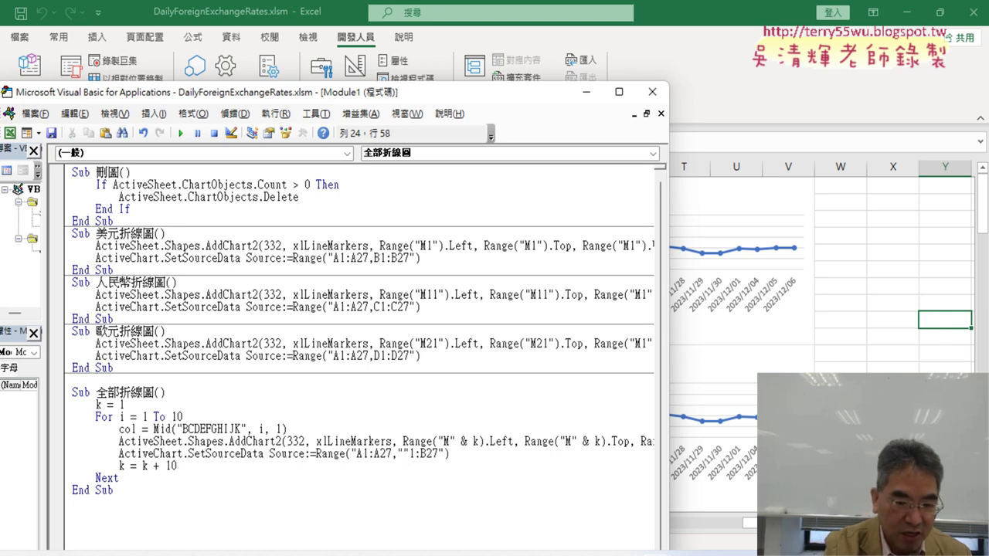
type("&&")
key("Left")
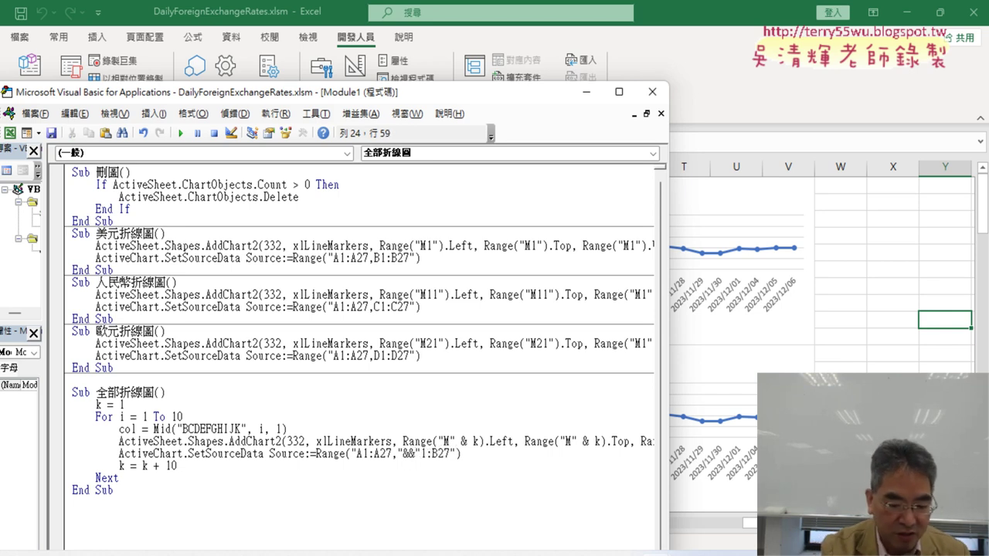
type("col")
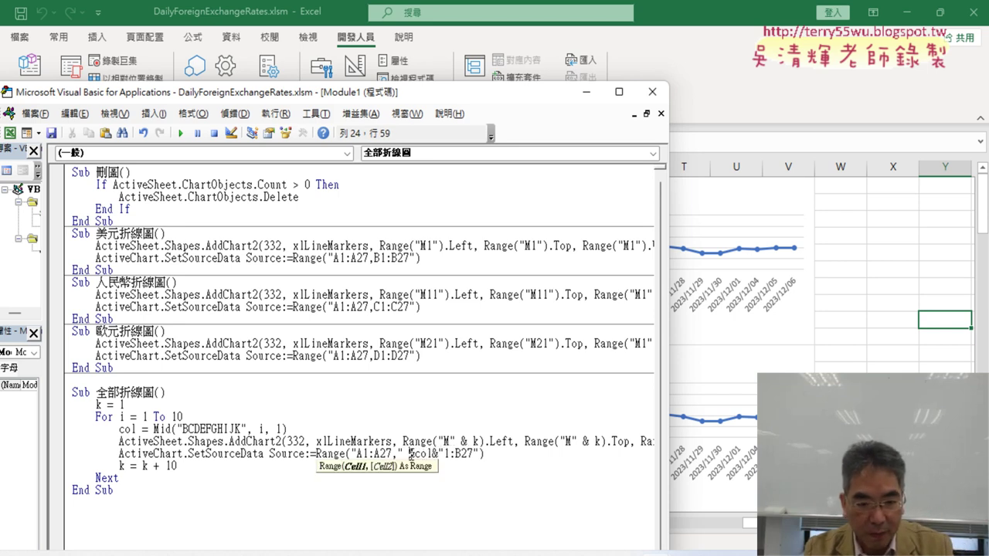
left_click(414, 455)
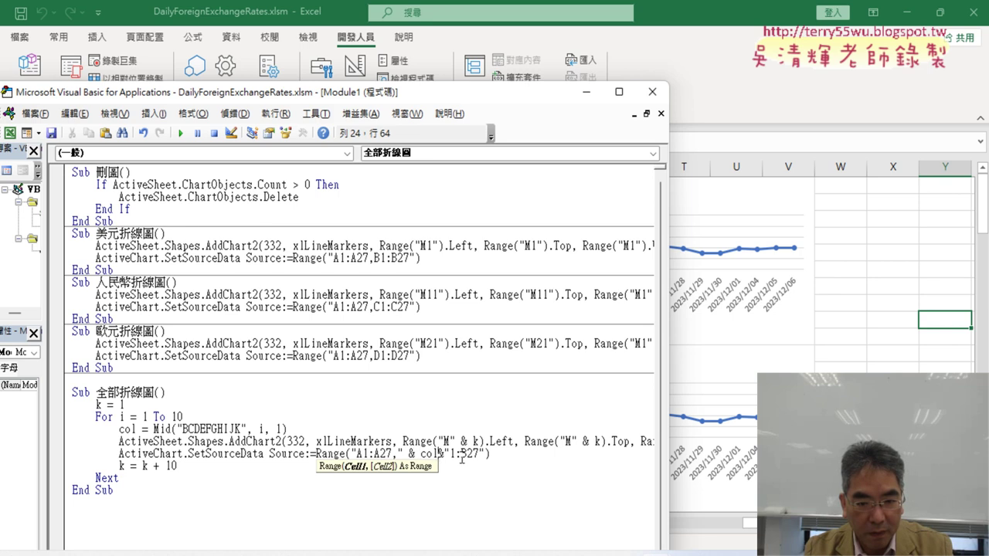
left_click(458, 456)
type("&")
left_click(479, 455)
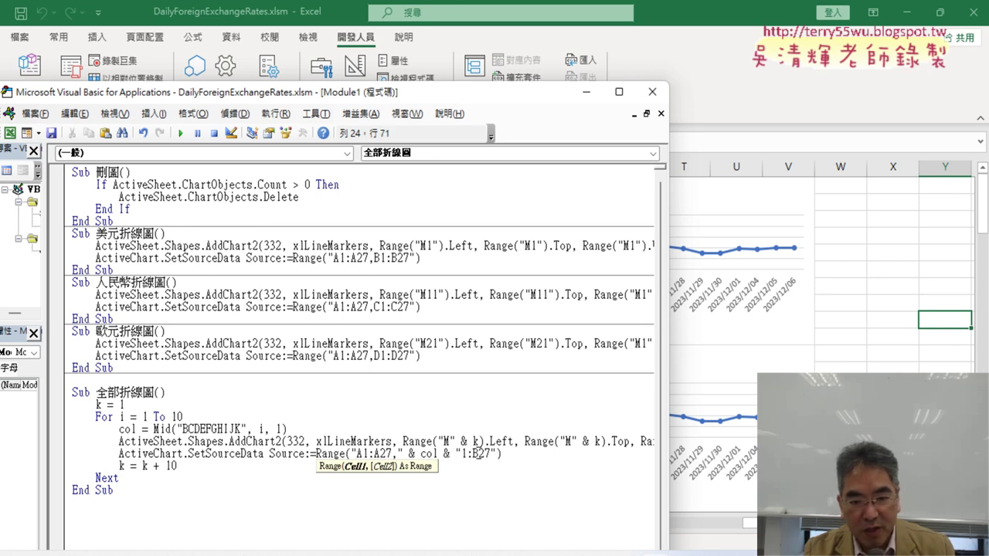
Step: Replace the second B so the range reads Range("A1:A27," & col & "1:" & col & "27")
key("shift+Left")
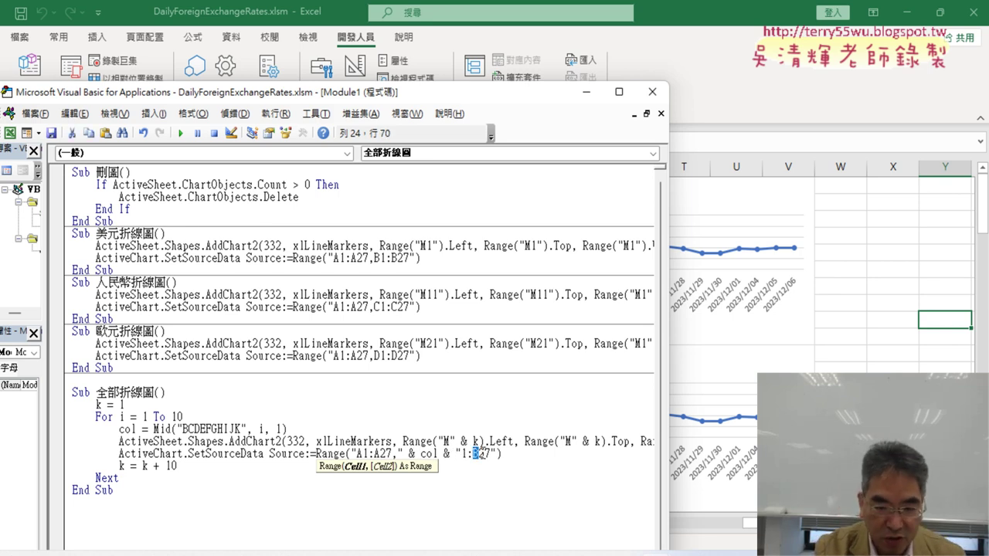
type("\"1:\"")
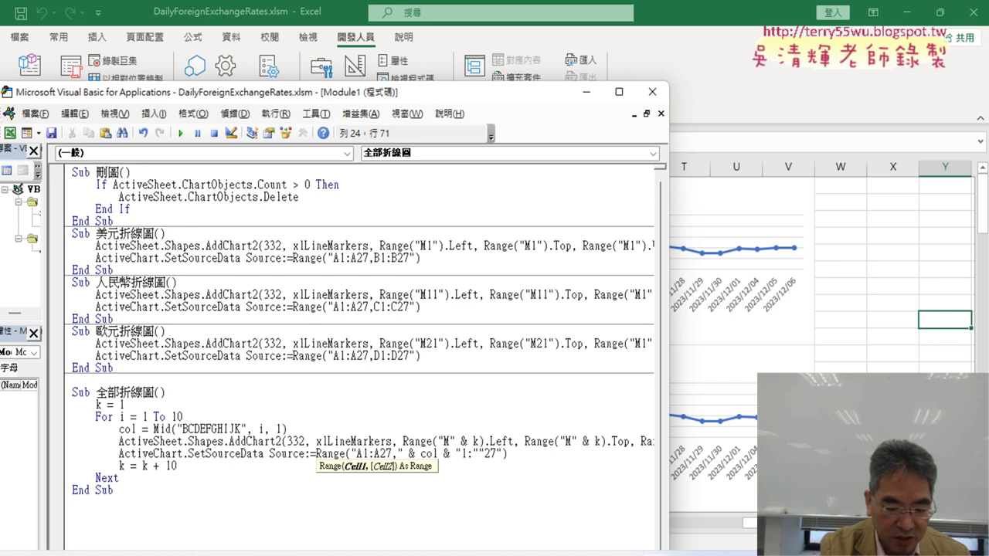
type("&&")
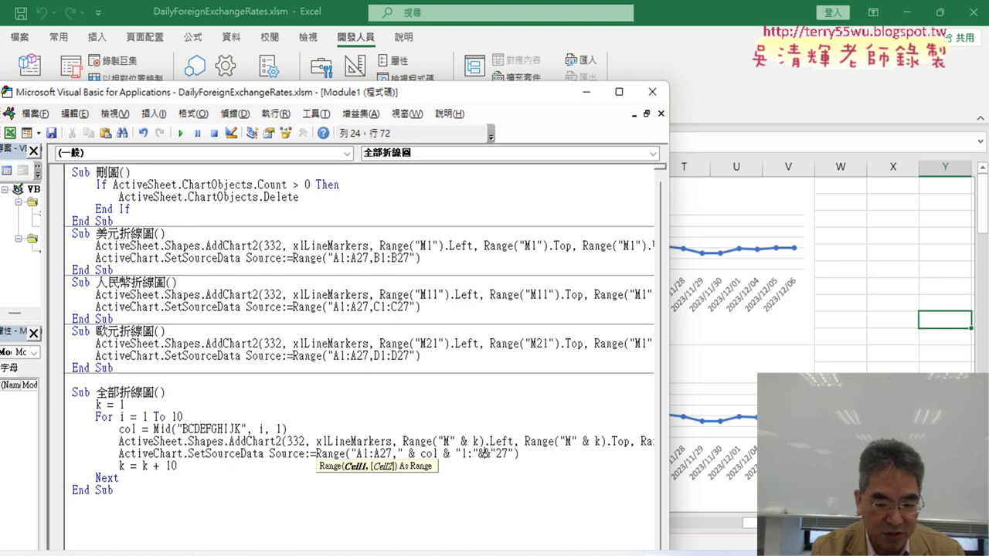
key("Left")
type("col")
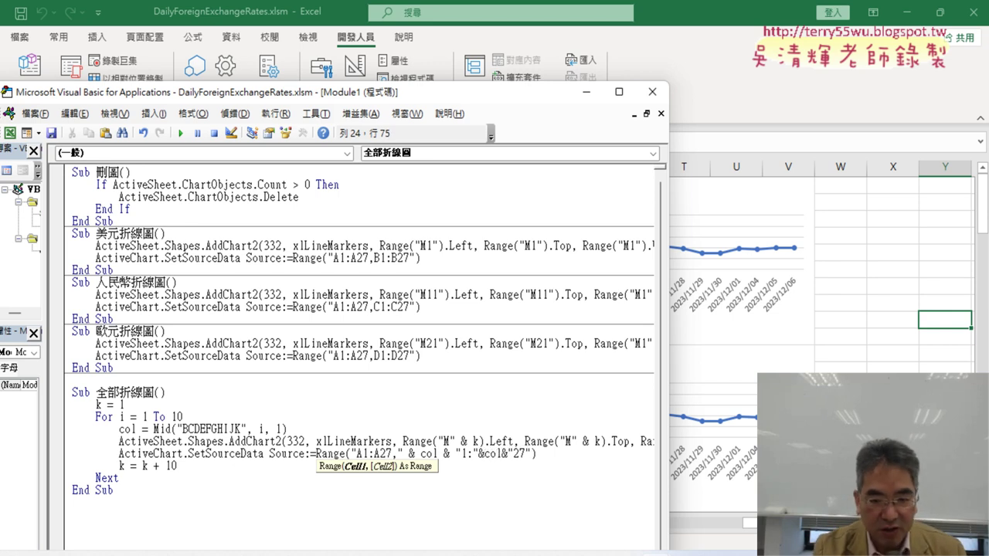
left_click(480, 453)
key("Right")
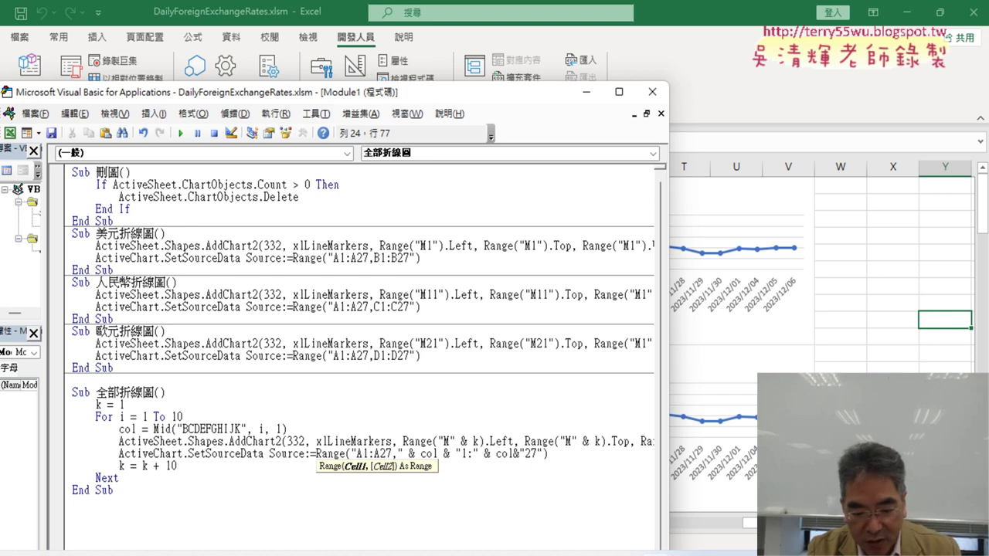
key("Down")
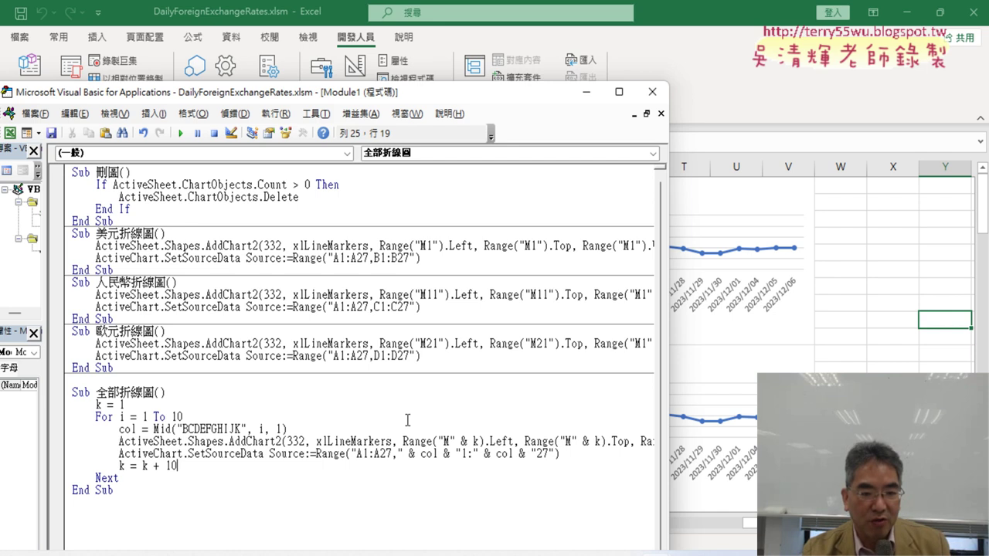
Step: Run 刪圖 to clear the old charts, then rerun 全部折線圖
left_click(186, 198)
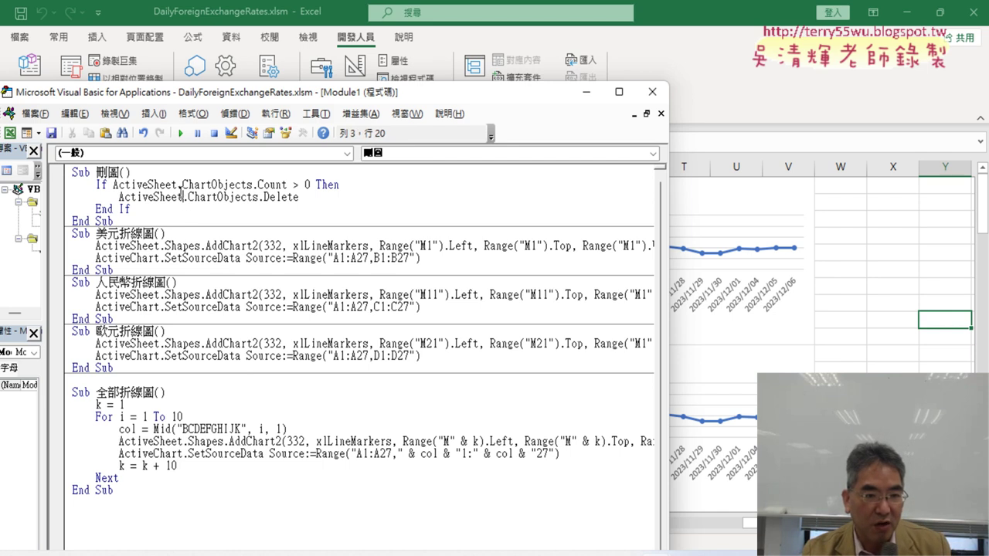
left_click(182, 133)
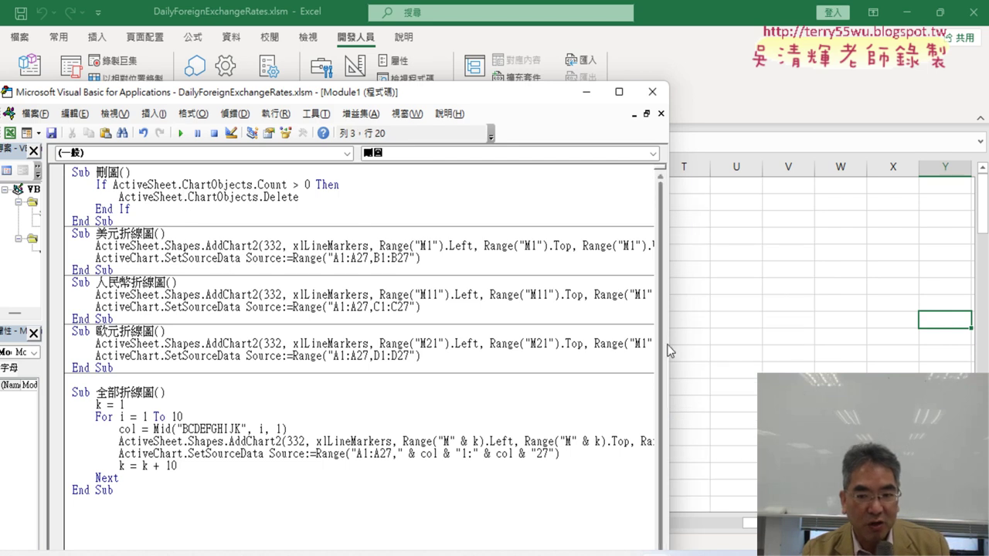
left_click_drag(667, 349, 340, 304)
left_click(195, 456)
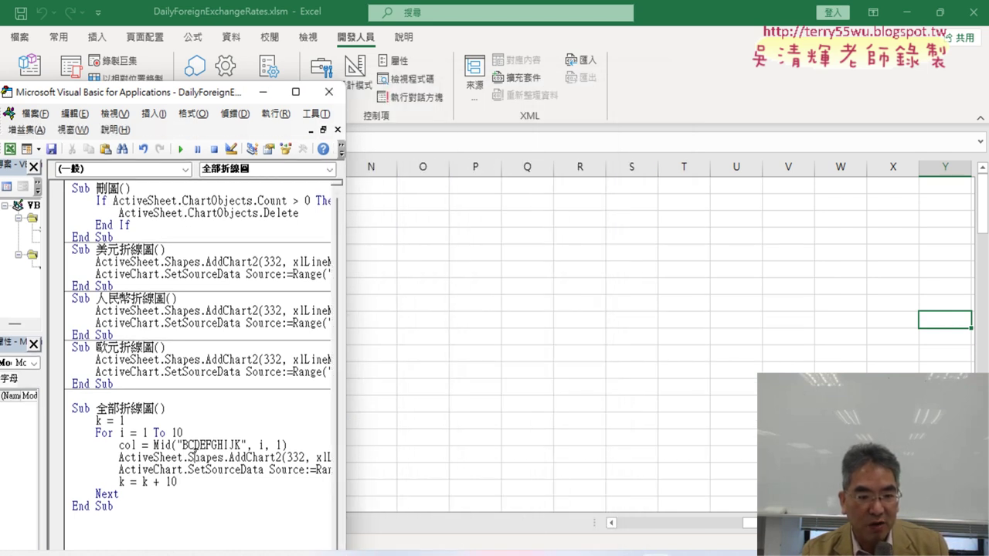
left_click(181, 149)
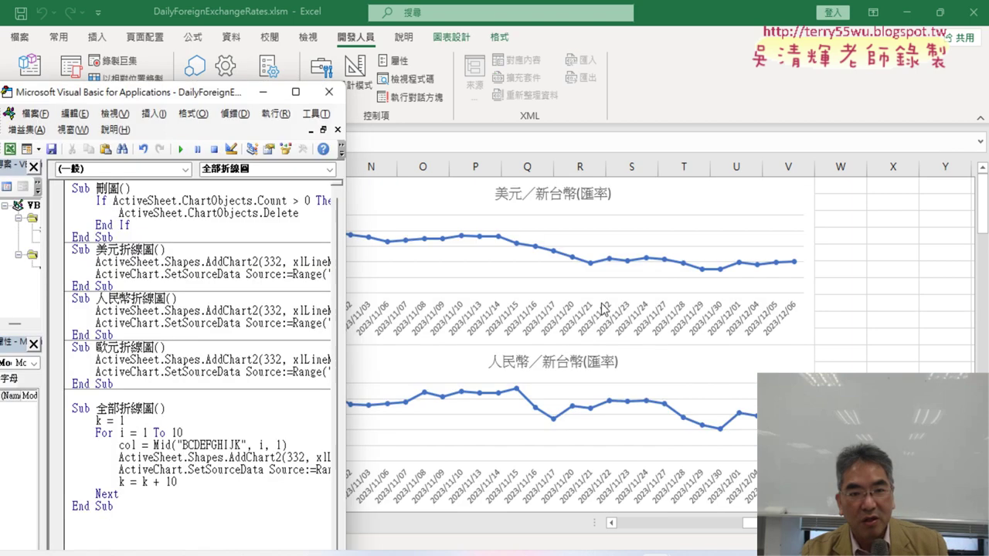
Step: Scroll down through the per-currency charts to 紐幣／美元(匯率), then back up to the top
left_click(859, 233)
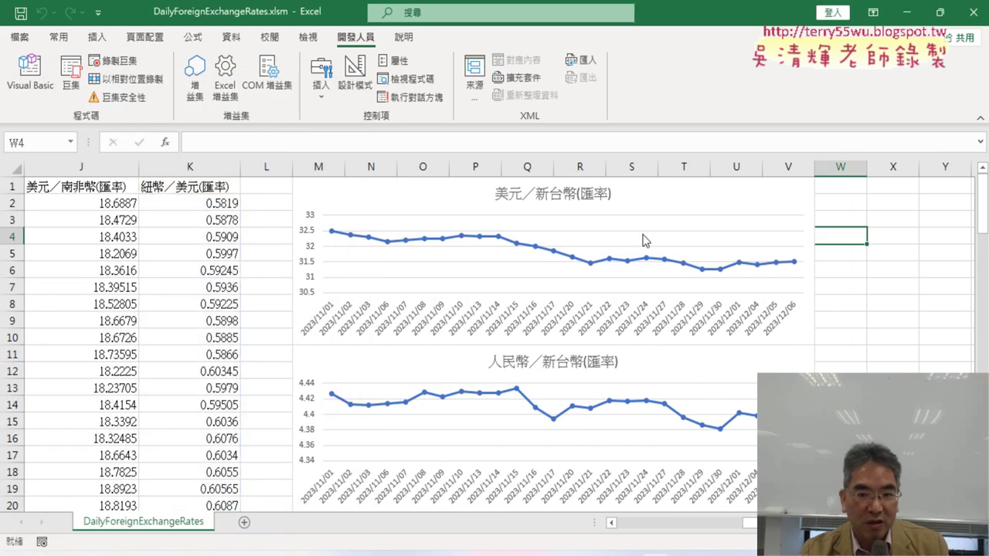
scroll(514, 203, "down", 1)
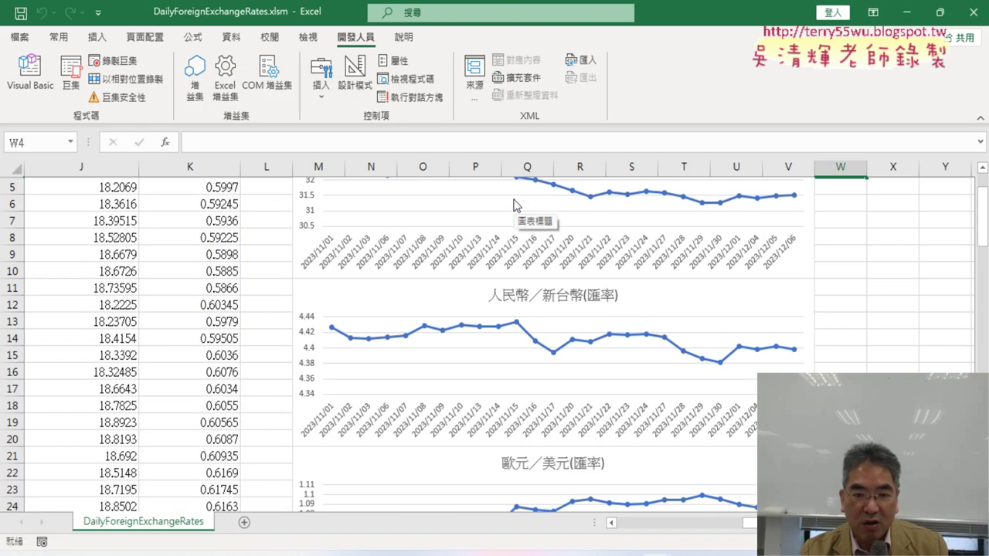
scroll(526, 281, "down", 1)
scroll(533, 306, "down", 2)
scroll(534, 321, "down", 3)
scroll(535, 324, "down", 1)
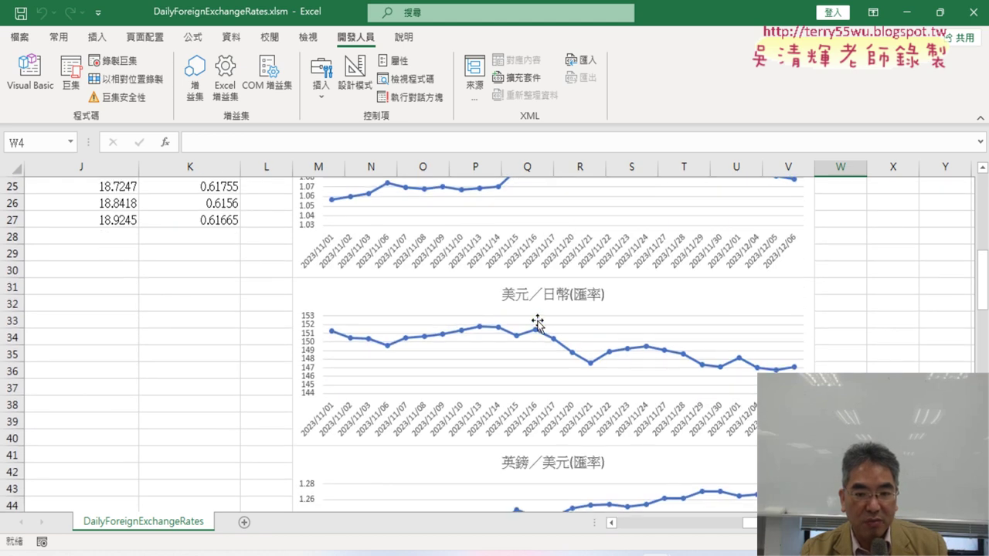
scroll(587, 321, "down", 2)
scroll(528, 318, "down", 1)
scroll(528, 318, "down", 2)
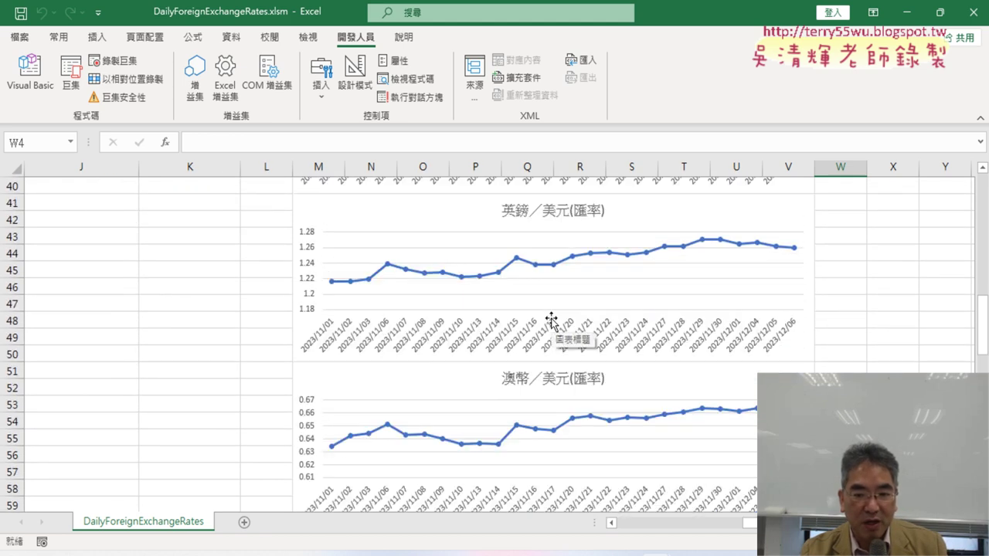
scroll(552, 322, "down", 2)
scroll(552, 322, "down", 5)
scroll(552, 324, "down", 2)
scroll(551, 323, "down", 4)
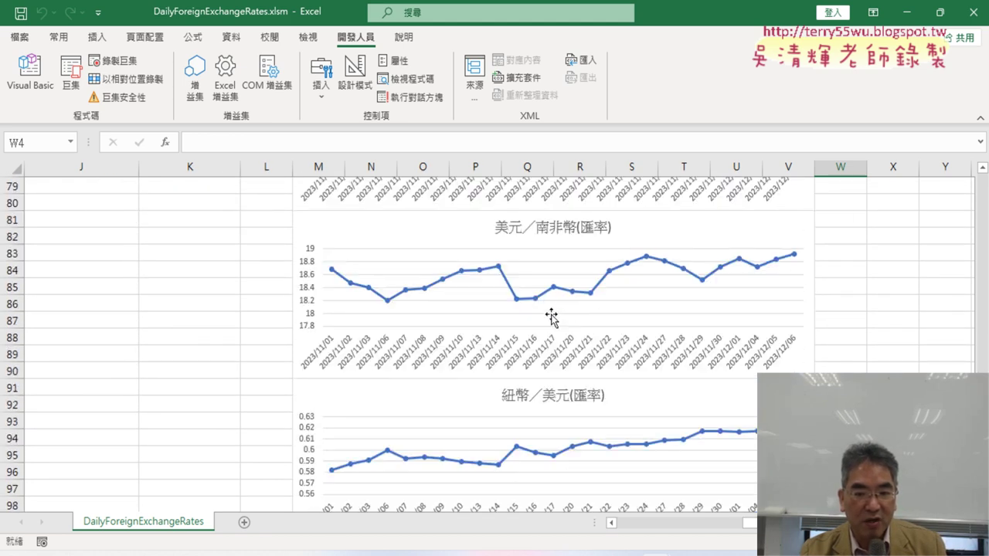
scroll(552, 317, "down", 4)
scroll(552, 317, "down", 2)
scroll(553, 321, "up", 10)
scroll(552, 320, "up", 7)
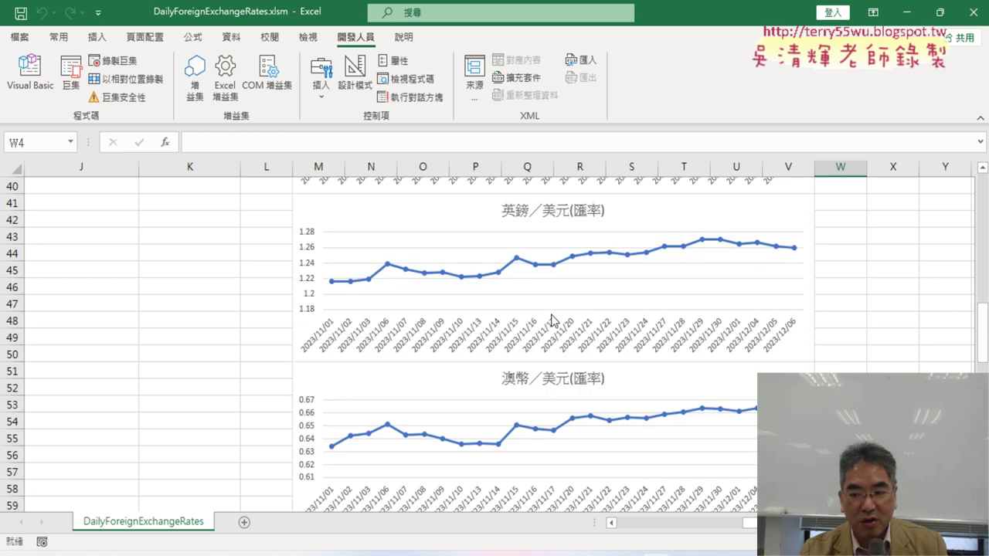
scroll(552, 320, "up", 10)
scroll(552, 320, "up", 5)
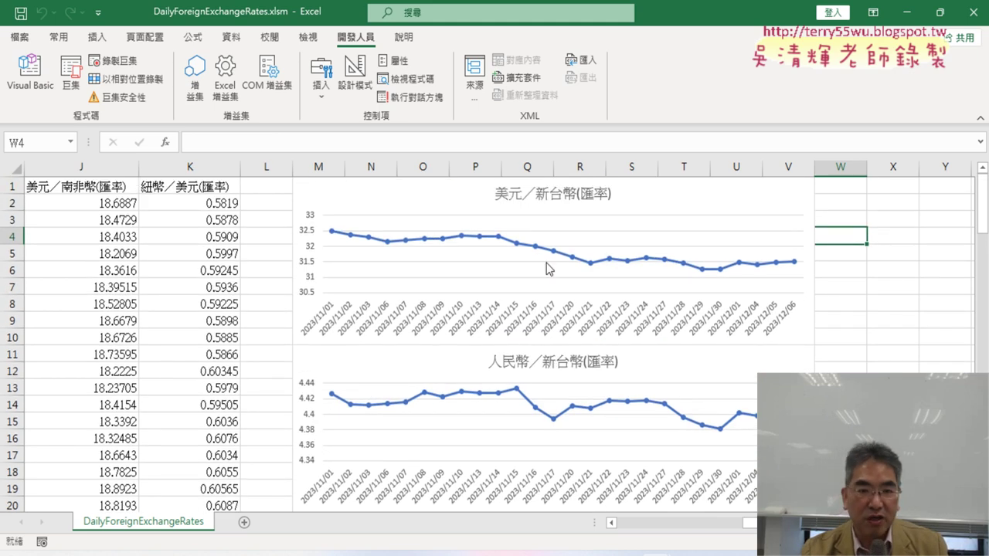
left_click(29, 71)
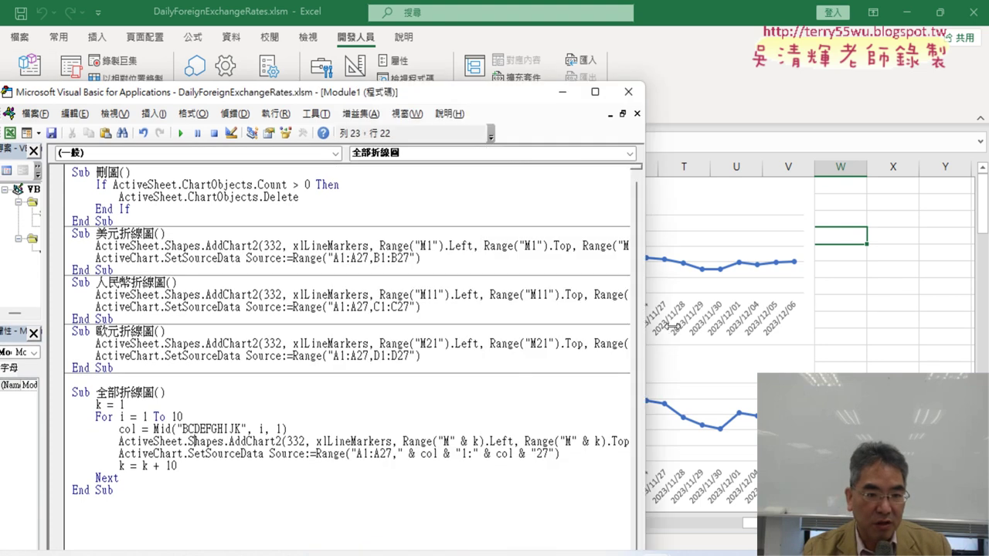
Step: Widen the editor, review the 美元 and 人民幣 subs, and change 人民幣's source range to C1:C27
left_click_drag(343, 299, 962, 339)
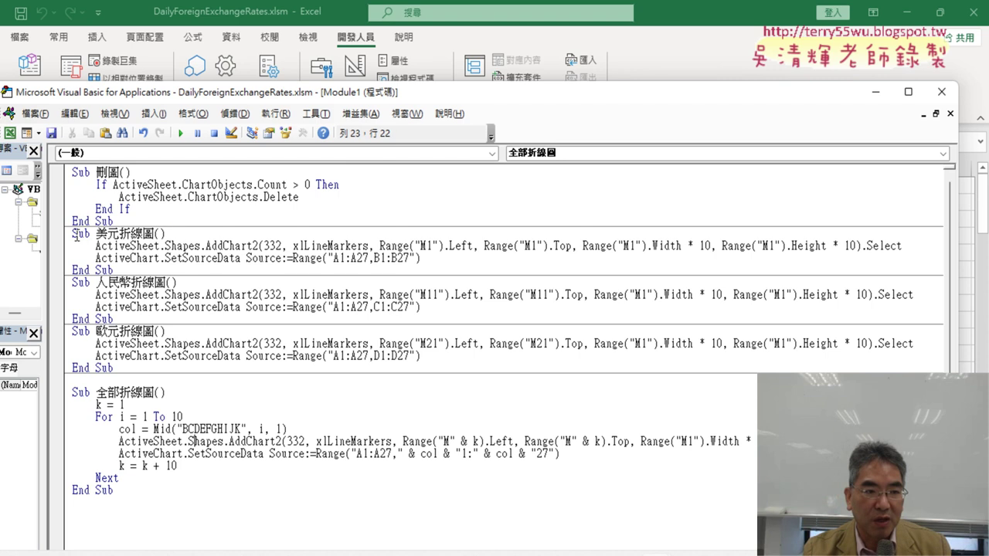
mouse_move(74, 235)
left_mouse_down()
mouse_move(425, 259)
mouse_move(102, 276)
left_mouse_up()
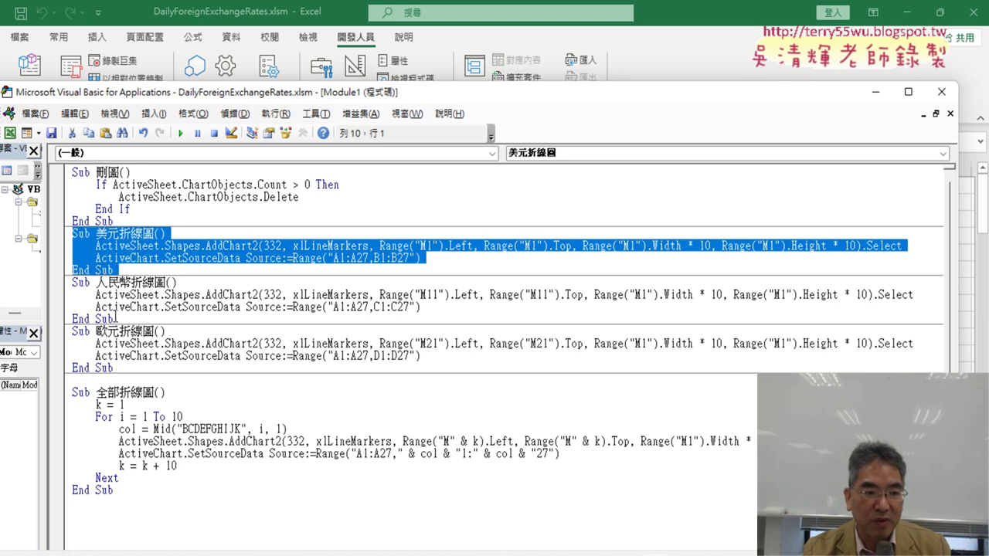
mouse_move(116, 316)
left_mouse_down()
mouse_move(154, 284)
mouse_move(70, 284)
left_mouse_up()
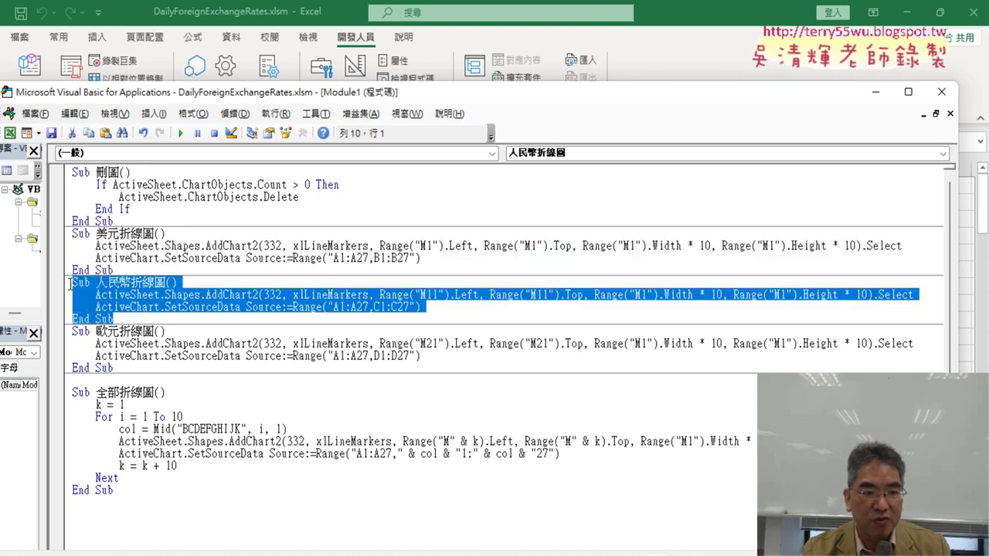
left_click(379, 319)
left_click_drag(426, 295, 442, 295)
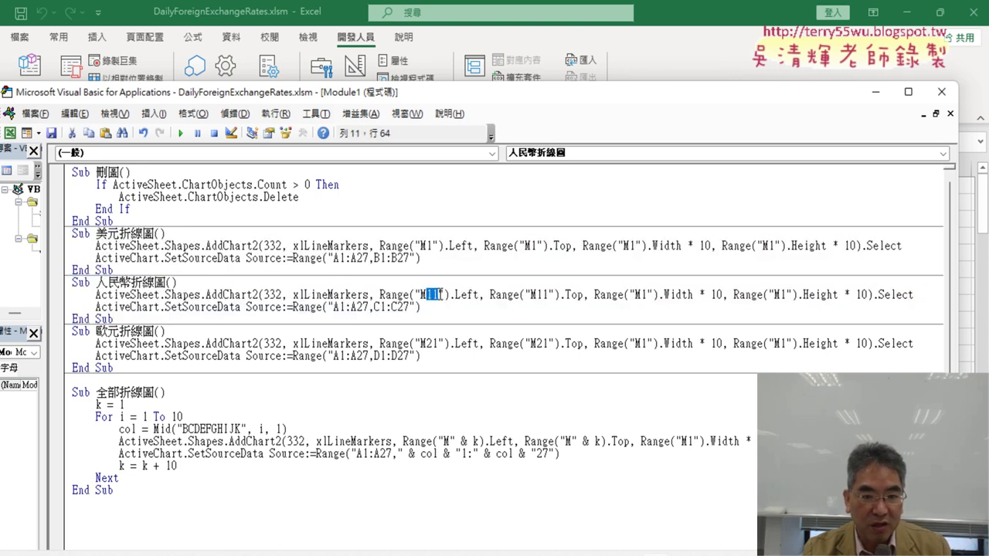
left_click(538, 298)
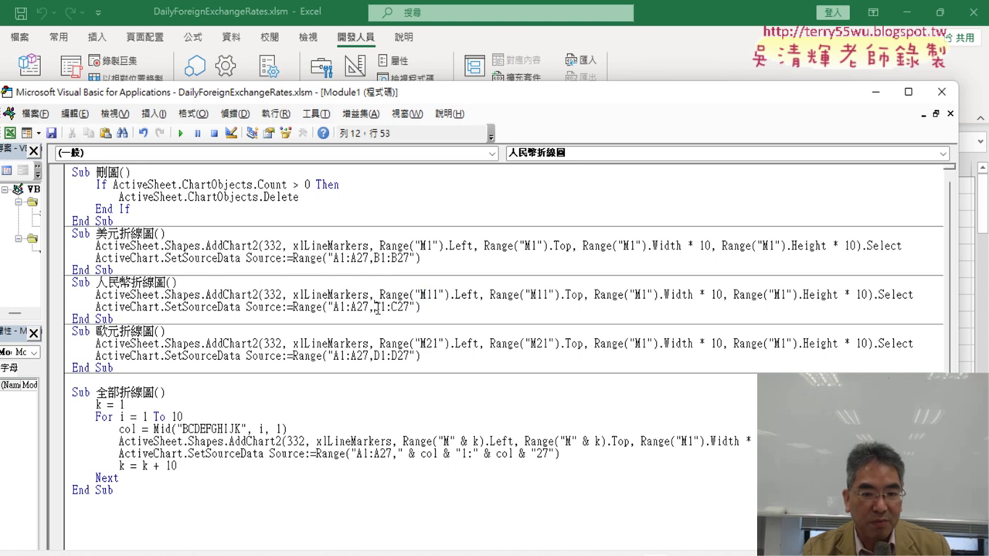
left_click_drag(376, 307, 381, 308)
type("C")
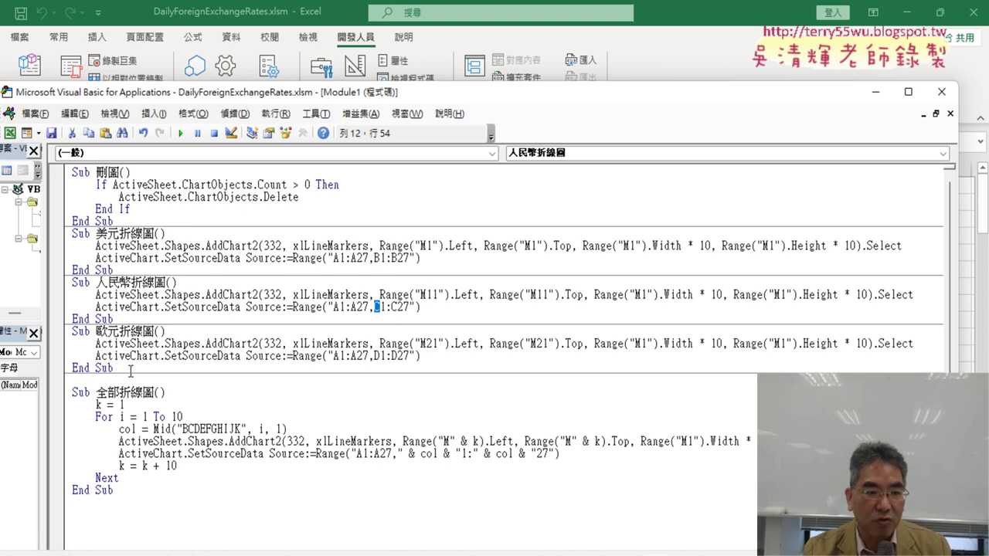
Step: Review the 歐元 sub and the 全部折線圖 loop, highlighting Range("M" & k) and & col &
left_click_drag(114, 368, 70, 331)
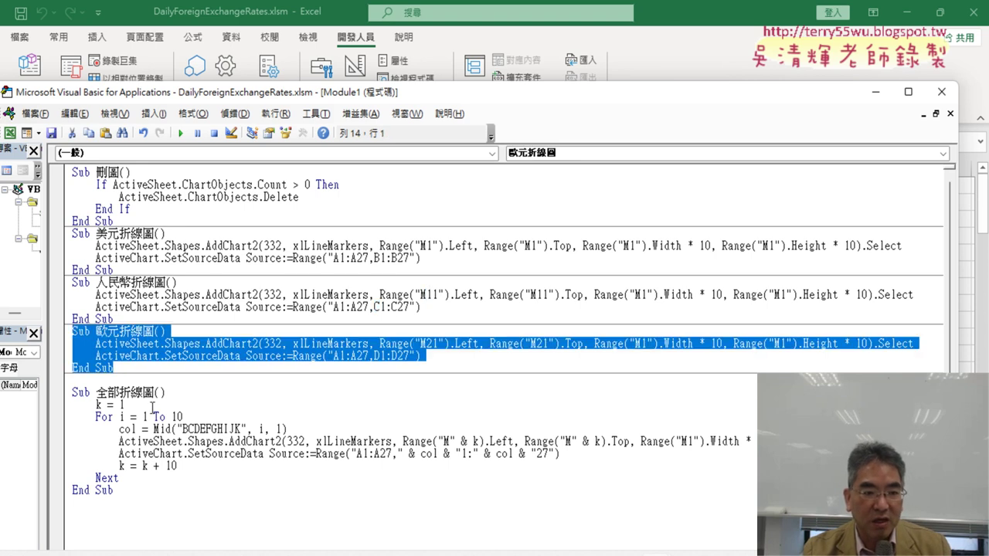
left_click_drag(126, 499, 62, 393)
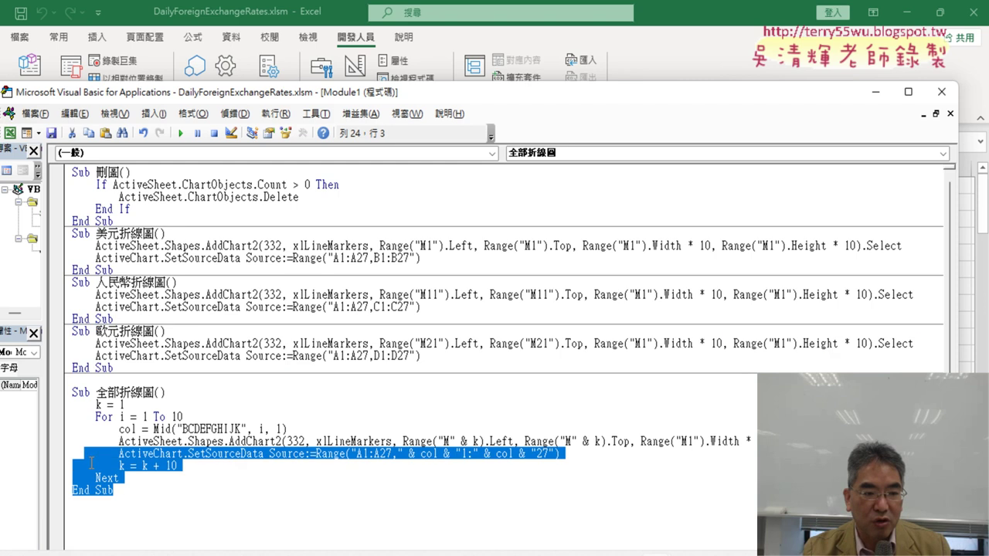
left_click(262, 424)
left_click_drag(457, 441, 482, 441)
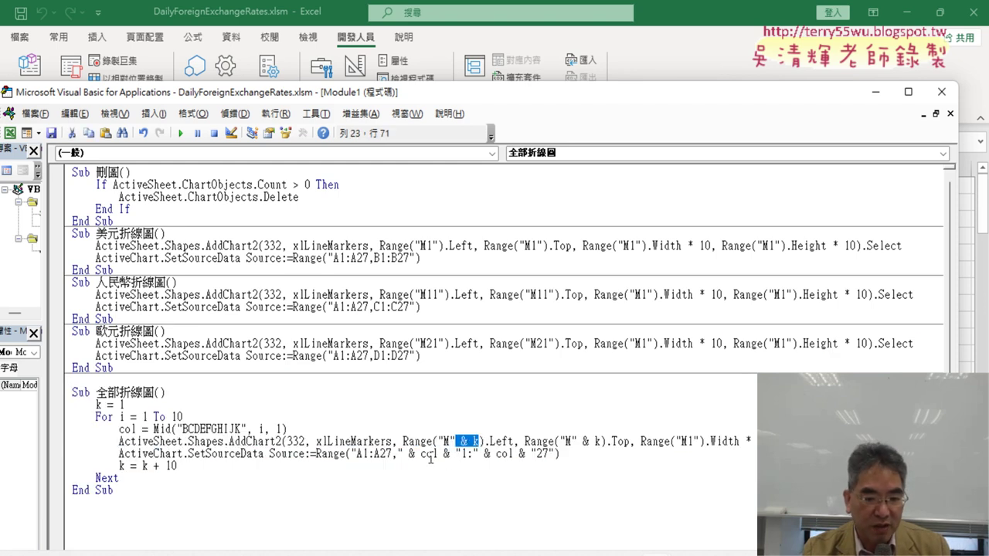
left_click_drag(397, 454, 463, 454)
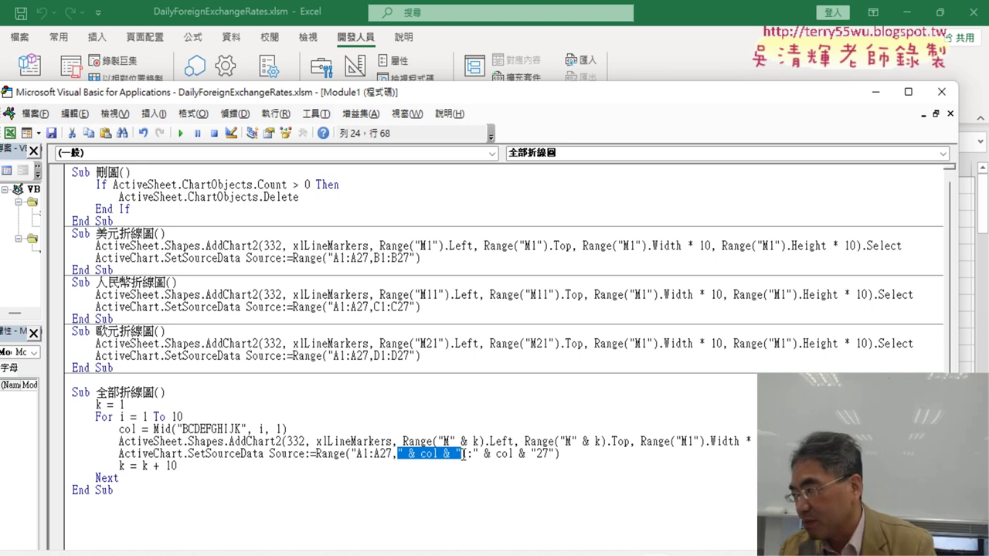